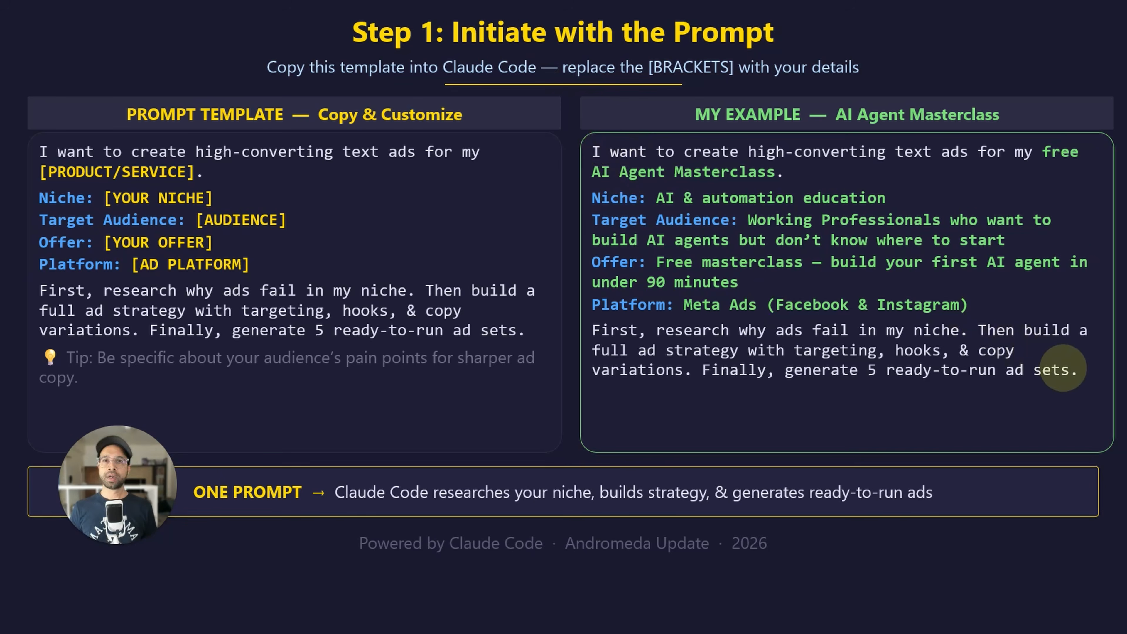
# Page through the tutorial slides showing the ad prompt template, then leave the slideshow
pyautogui.press('Left')
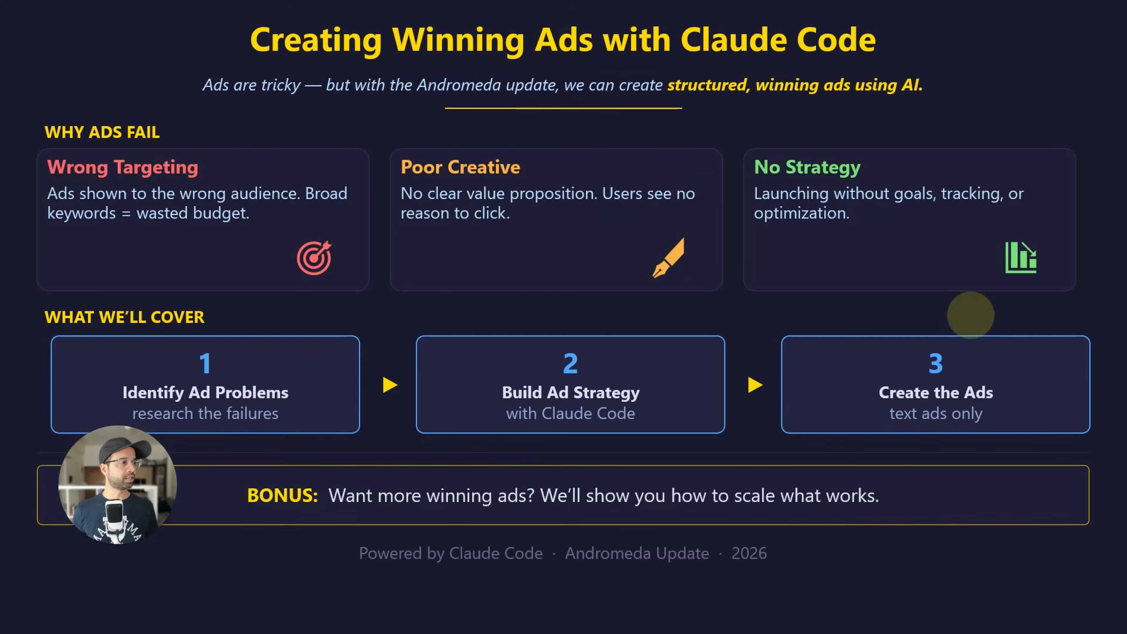
pyautogui.press('Right')
pyautogui.press('Right')
pyautogui.press('Left')
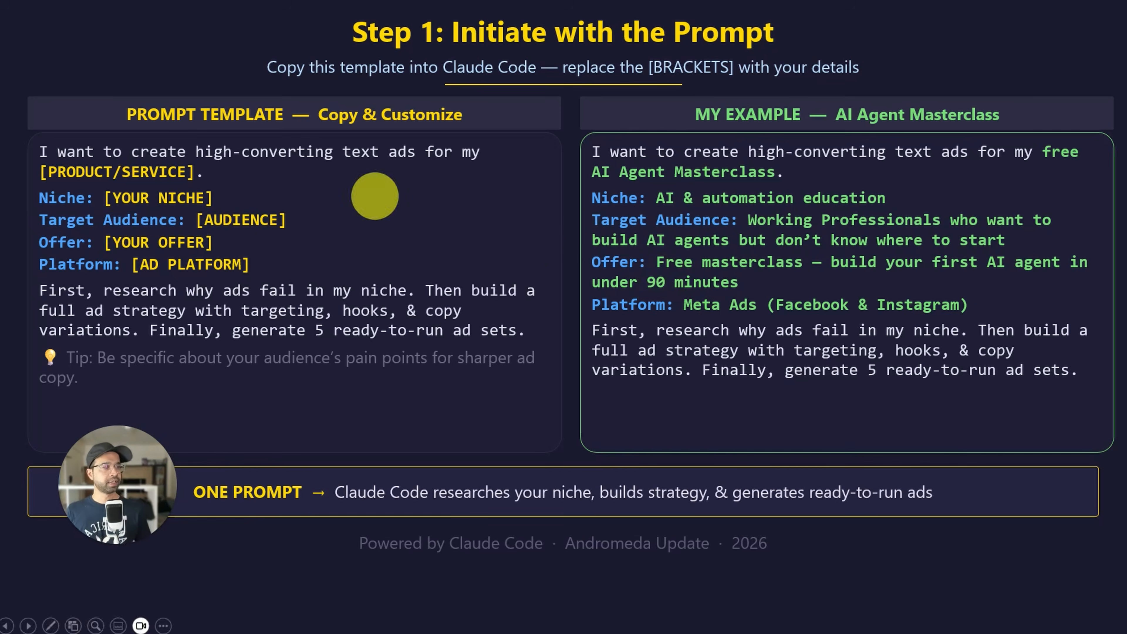
pyautogui.press('Escape')
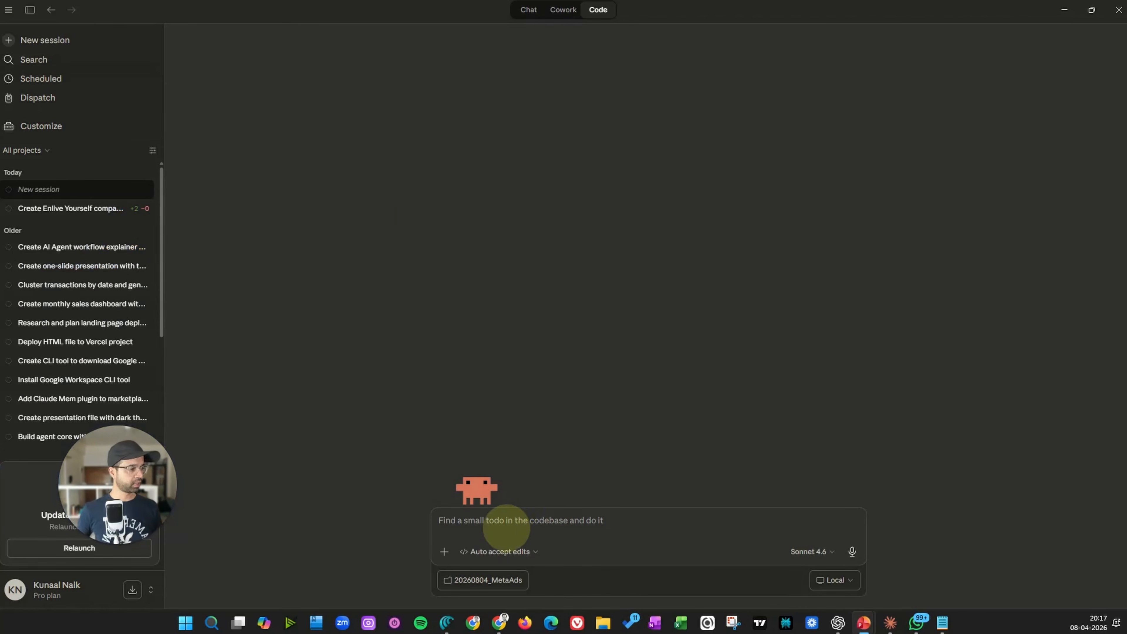
# Paste the AI Agent Masterclass Meta Ads prompt into the new Code session's message box
pyautogui.write("I want to create high-converting text ads for my free AI Agent Masterclass. Niche: AI & automation education Target Audience: Working Professionals who want to build AI agents but don't know where to start Offer: Free masterclass — build your first AI agent in under 90 minutes Platform: Meta Ads (Facebook & Instagram) First, research why ads fail in my niche. Then build a full ad strategy with targeting, hooks, & copy variations. Finally, generate 5 ready-to-run ad sets.")
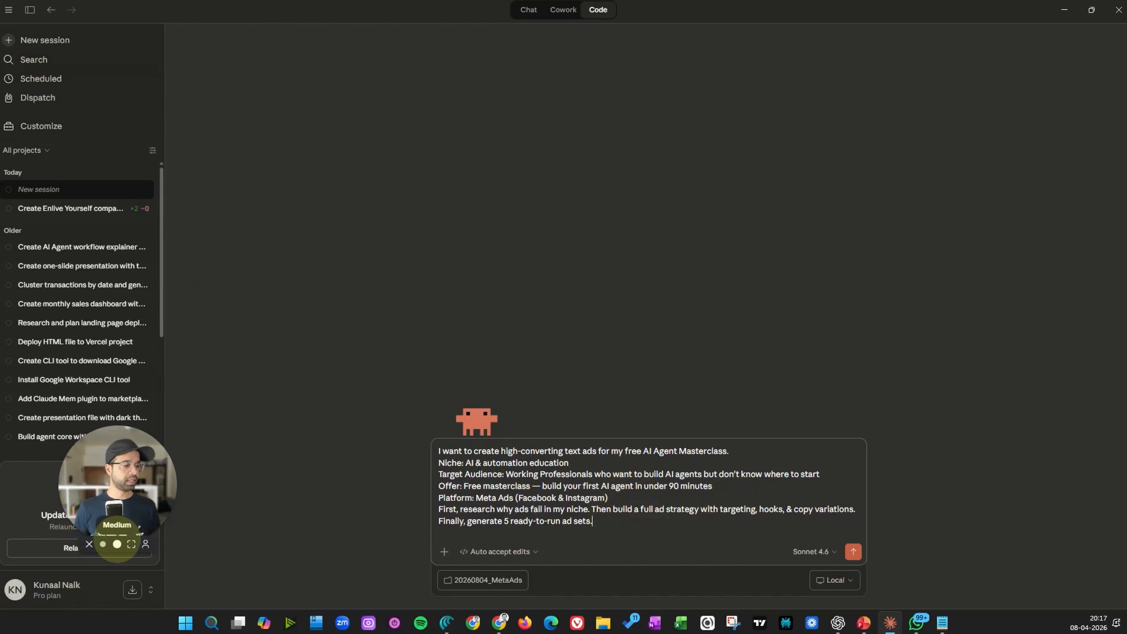
pyautogui.click(117, 544)
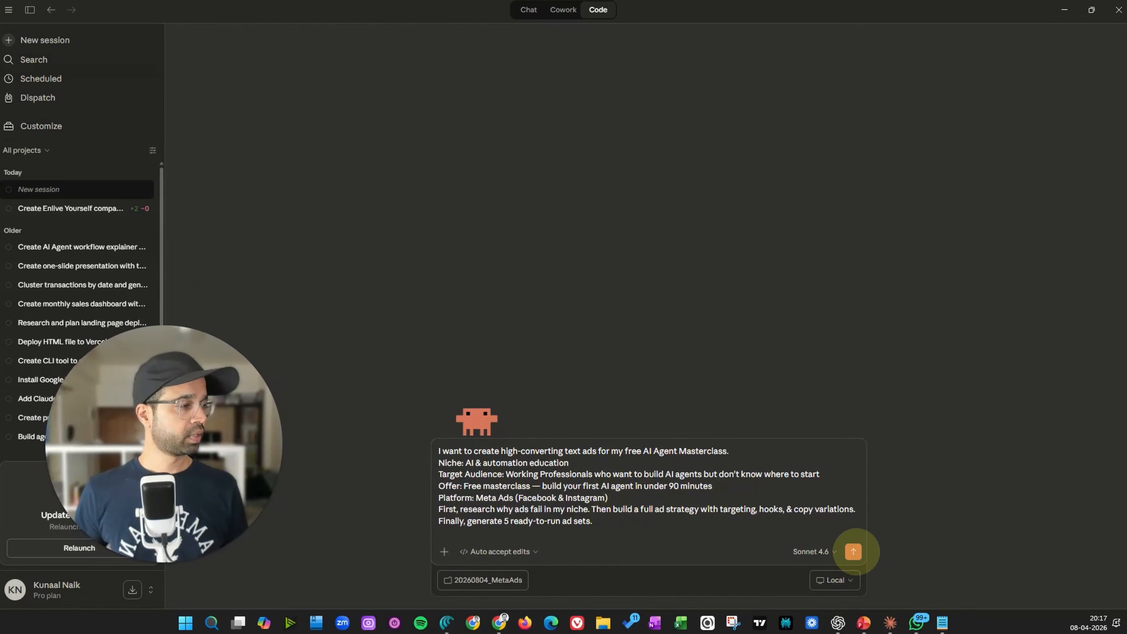
# Set the session's working folder to Documents > YT 2026 > 20260804_MetaAds
pyautogui.click(488, 579)
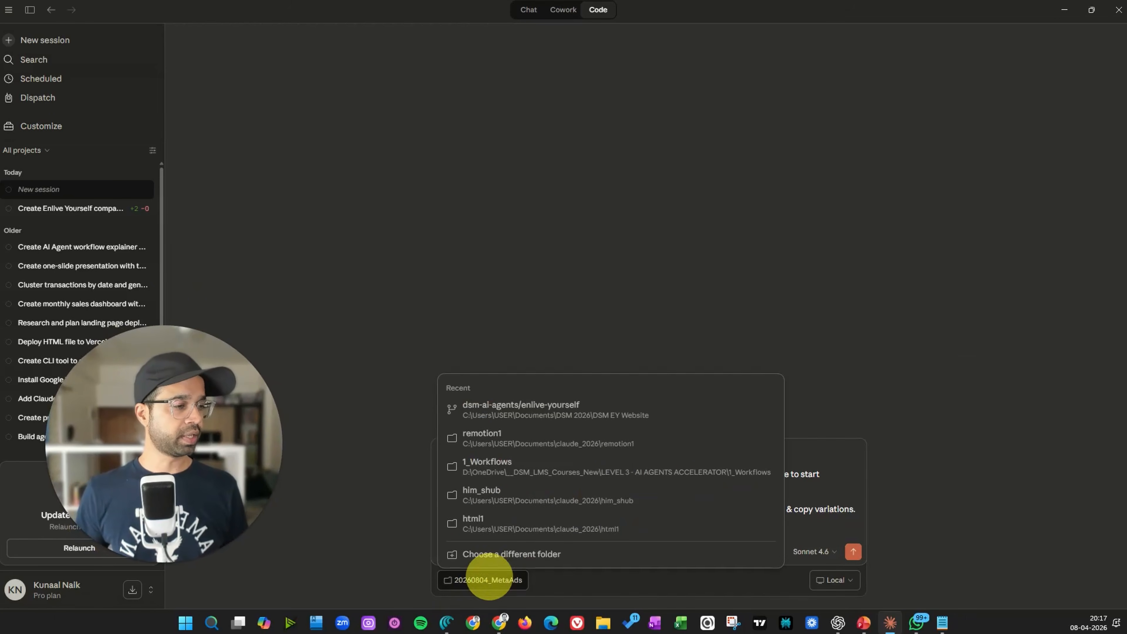
pyautogui.click(492, 554)
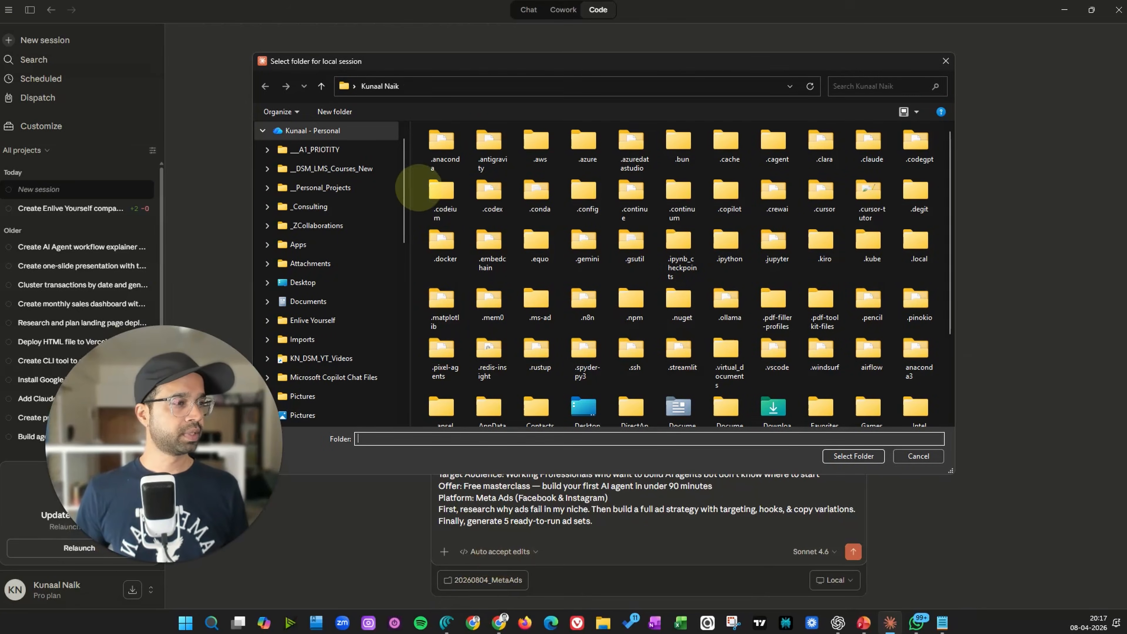
pyautogui.scroll(-5, 352, 239)
pyautogui.click(310, 188)
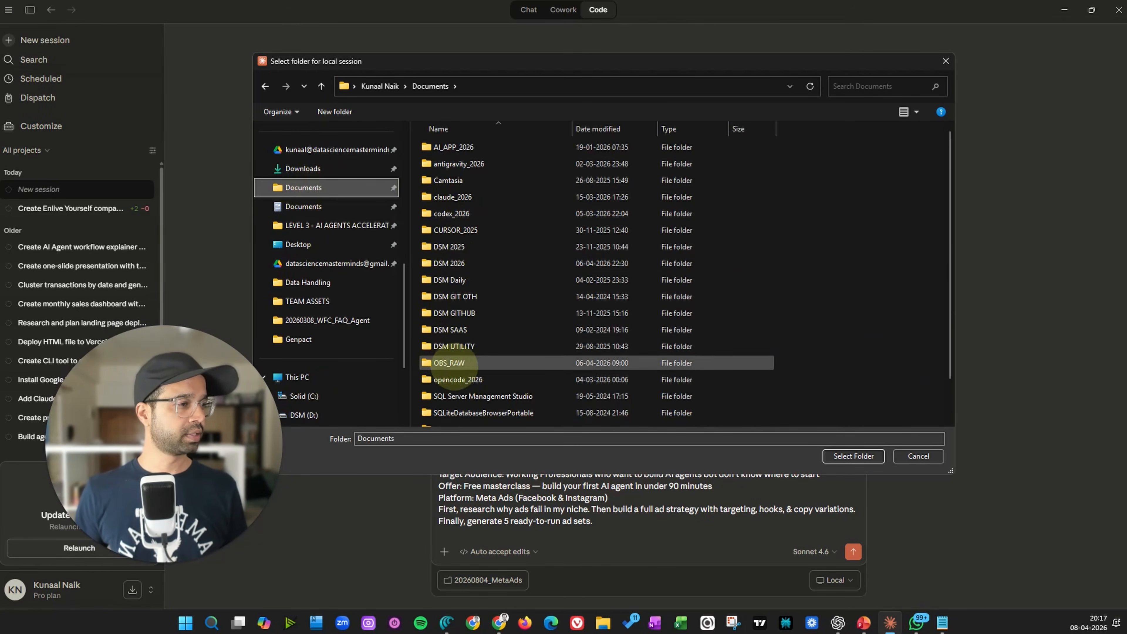
pyautogui.scroll(-1, 453, 240)
pyautogui.click(448, 386)
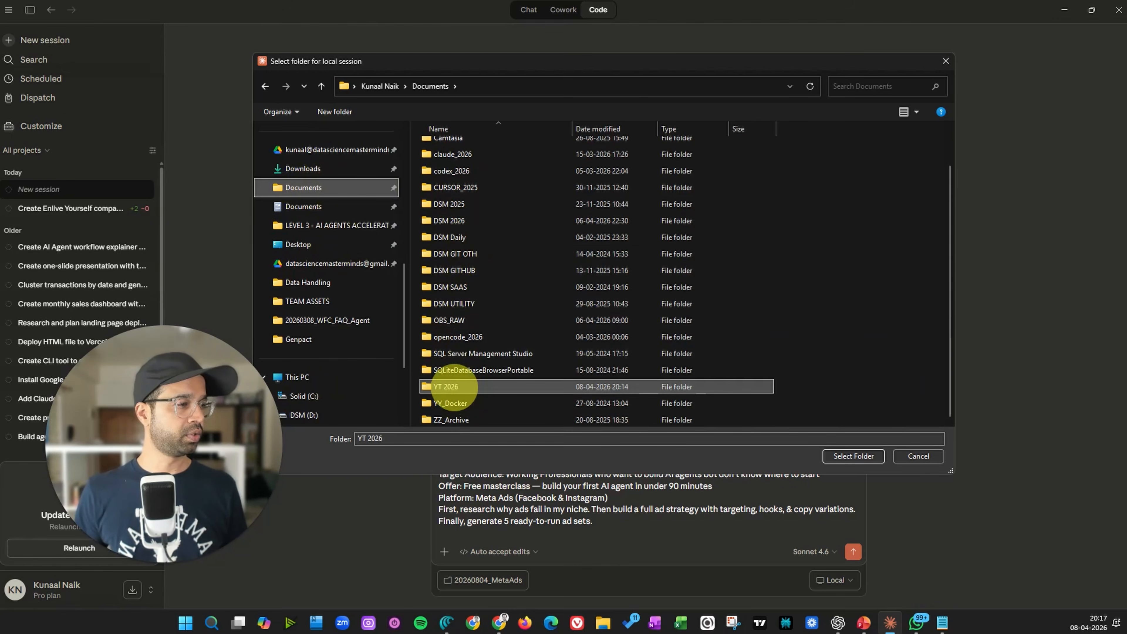
pyautogui.doubleClick(448, 386)
pyautogui.doubleClick(453, 154)
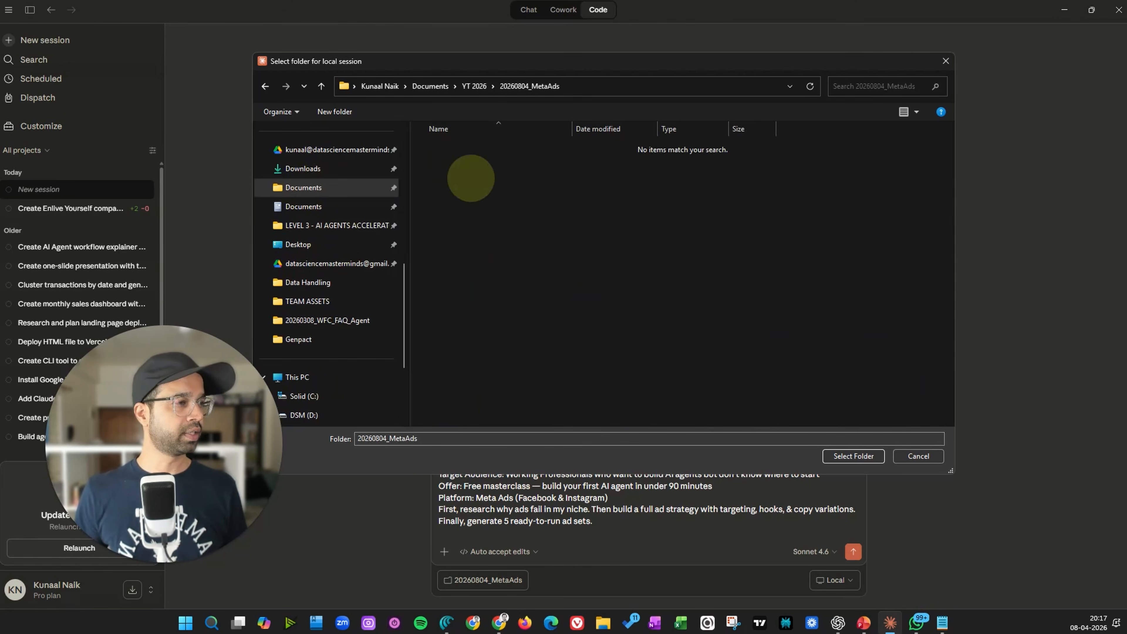
pyautogui.click(853, 455)
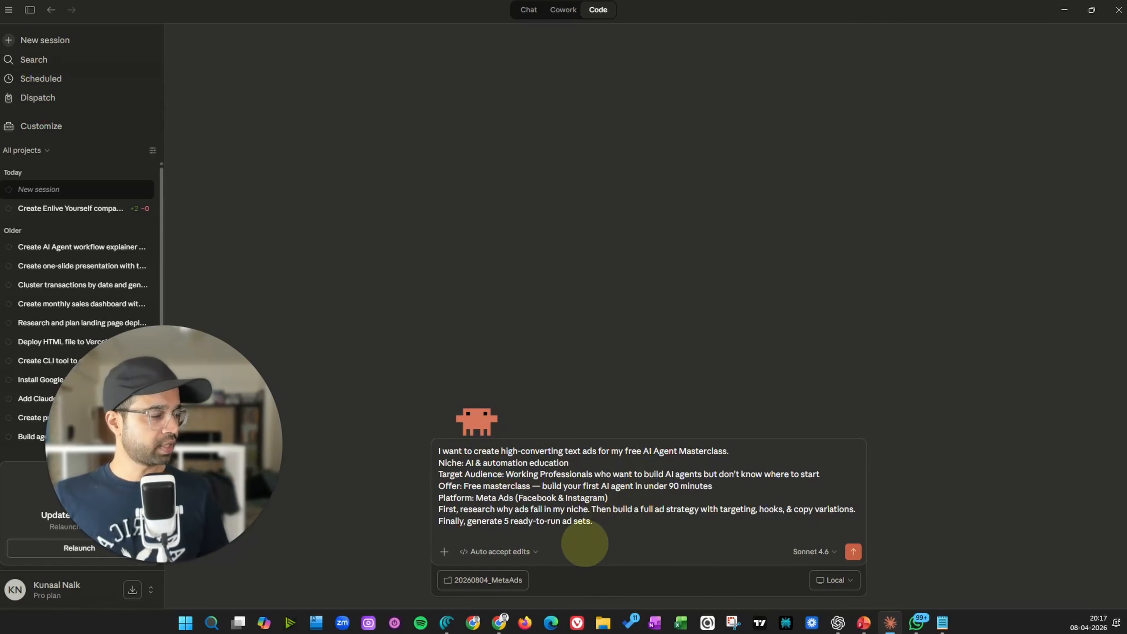
# Send the prompt and trust the 20260804_MetaAds workspace
pyautogui.click(853, 551)
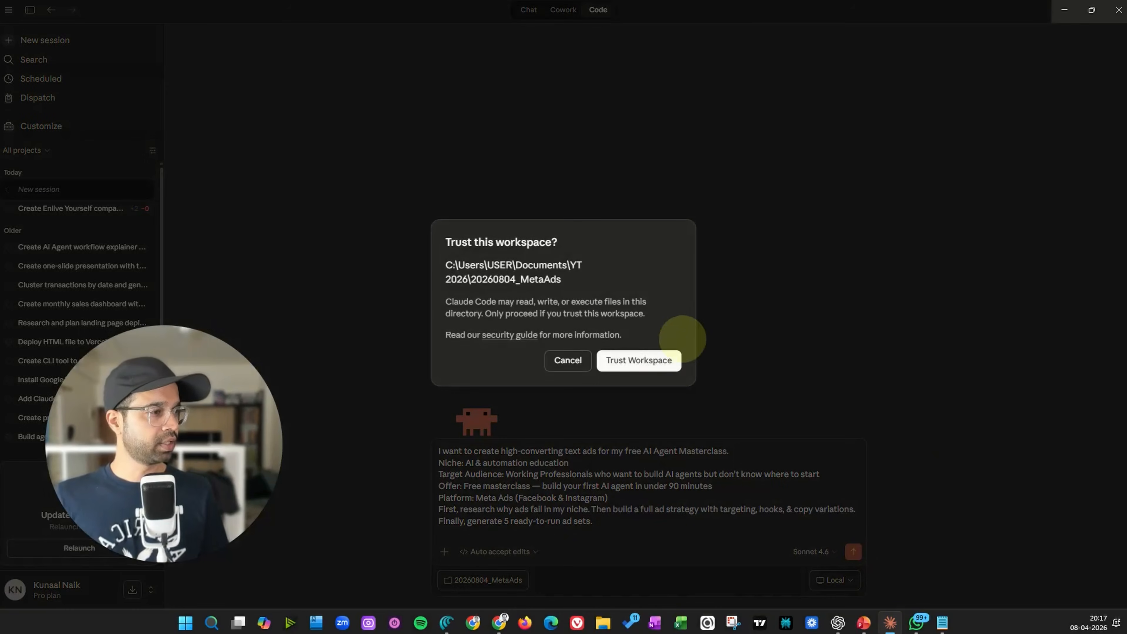
pyautogui.click(670, 361)
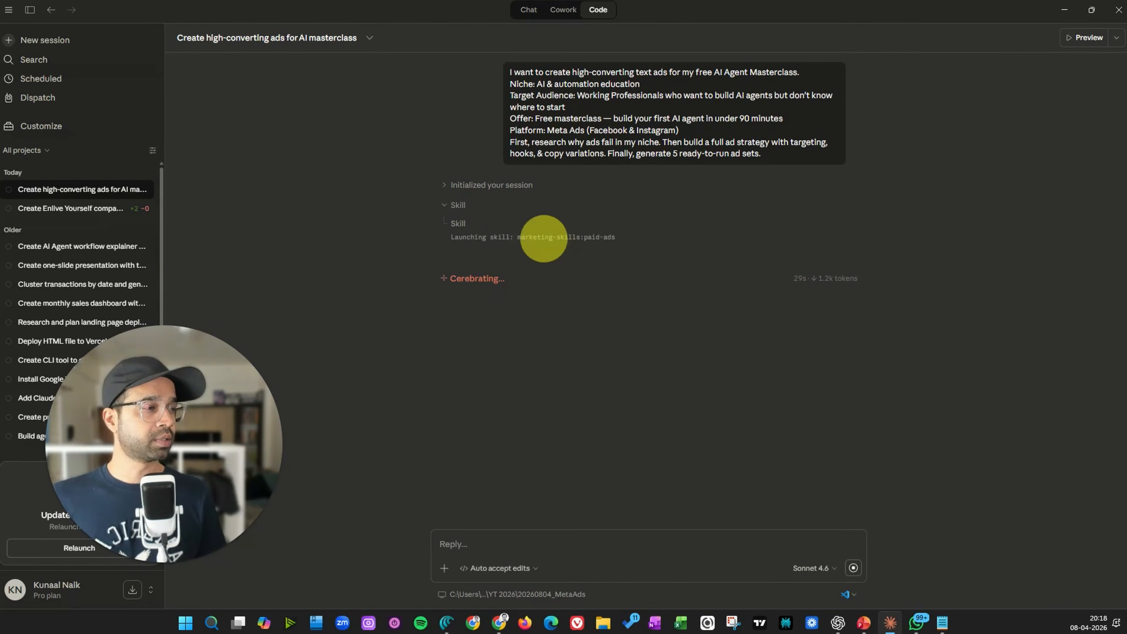
# Examine the launched paid-ads skill and browse the Marketing skills plugin's skill list in Customize
pyautogui.moveTo(546, 237); pyautogui.dragTo(643, 237)
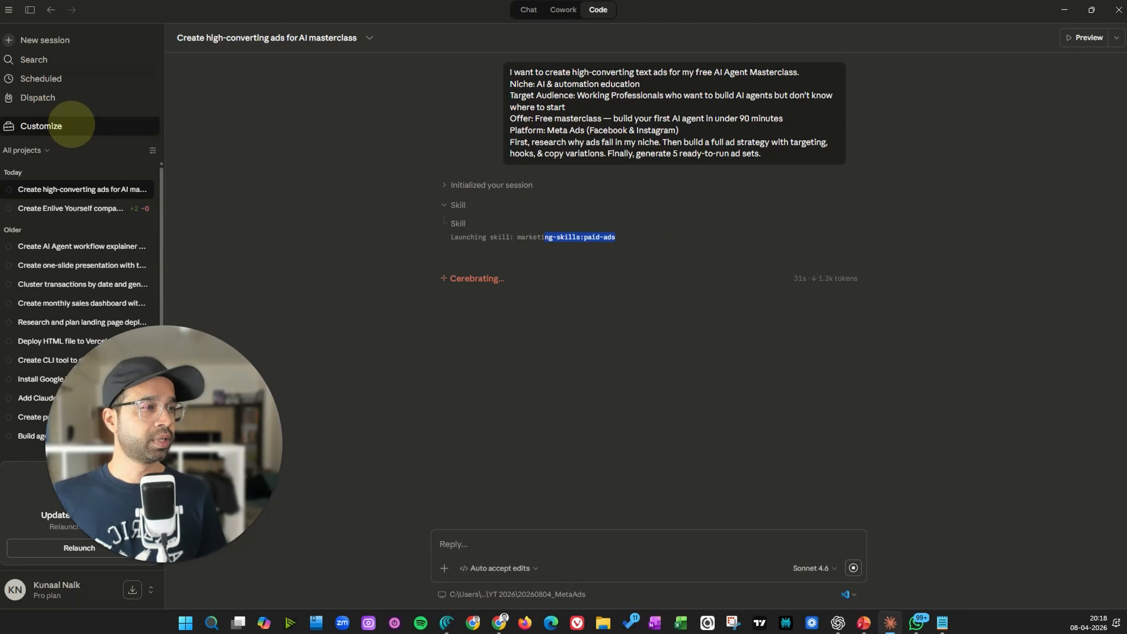
pyautogui.click(70, 126)
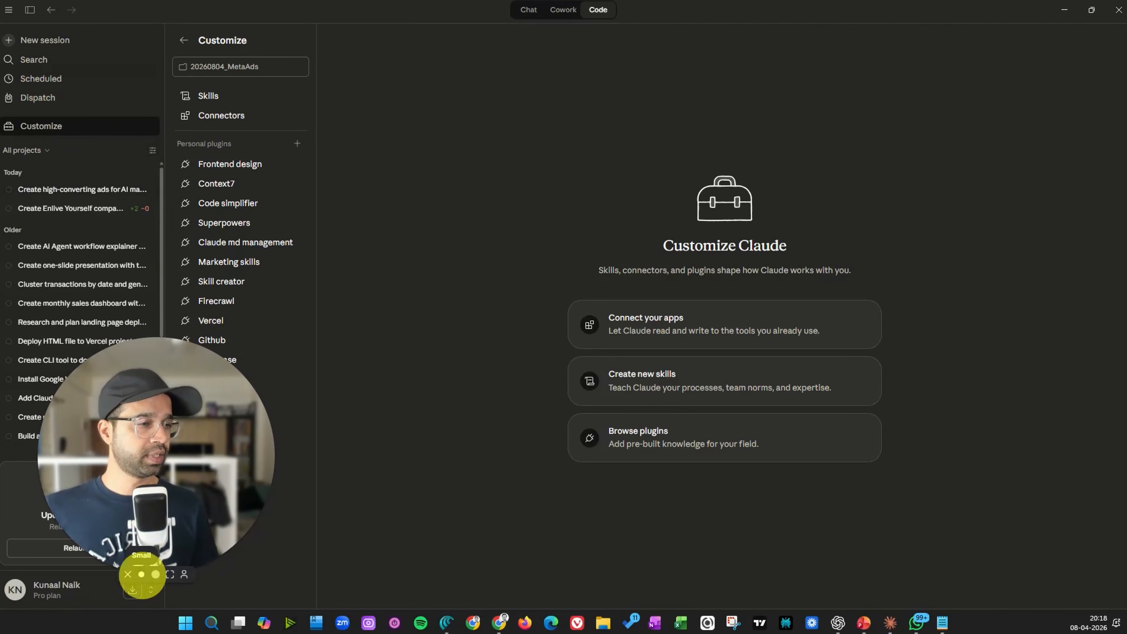
pyautogui.click(141, 574)
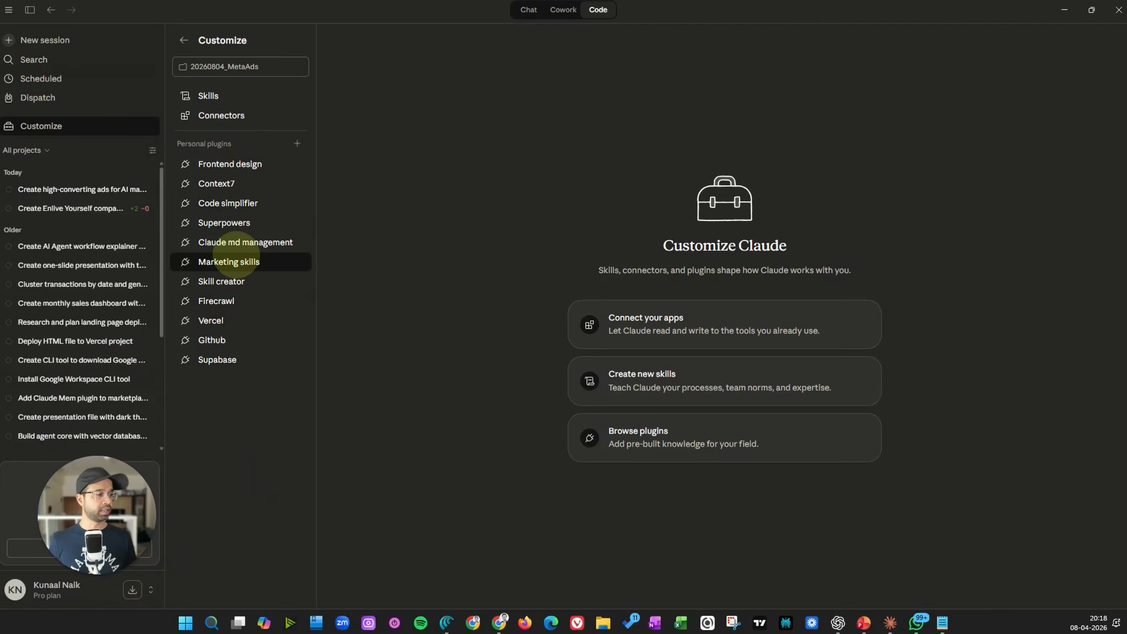
pyautogui.click(235, 260)
pyautogui.click(225, 283)
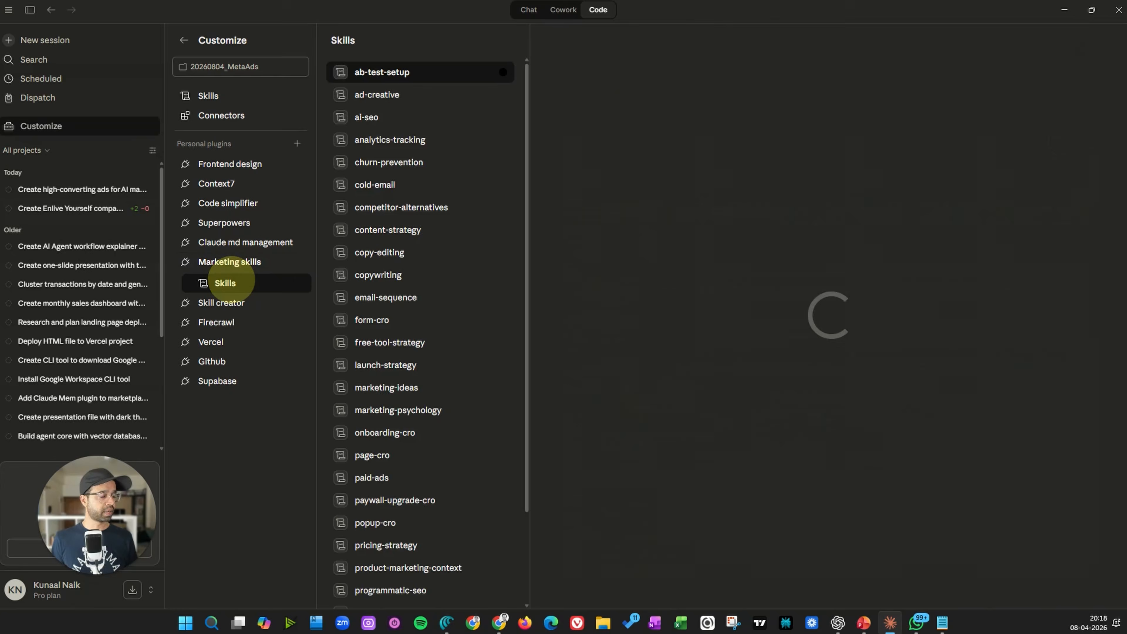
pyautogui.scroll(-2, 402, 248)
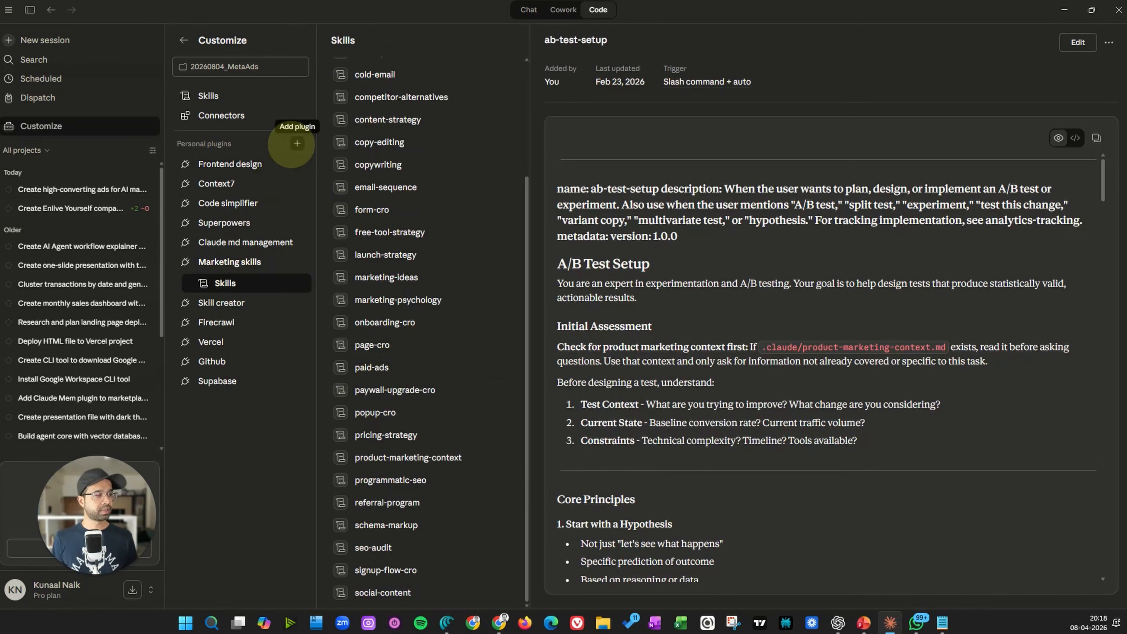
pyautogui.click(296, 143)
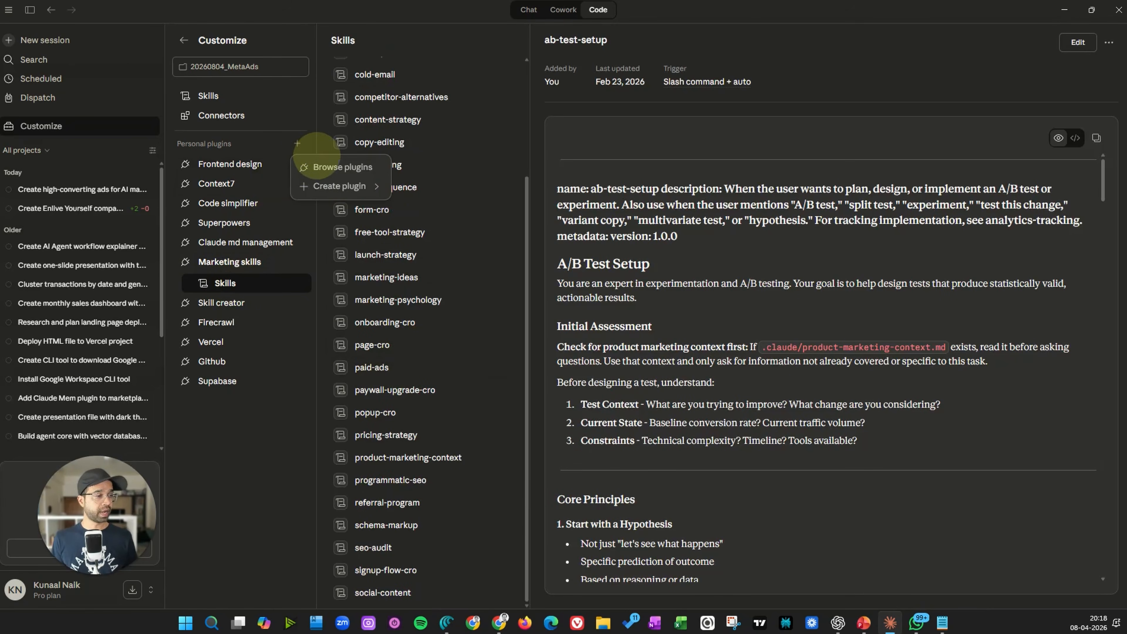
pyautogui.moveTo(331, 185)
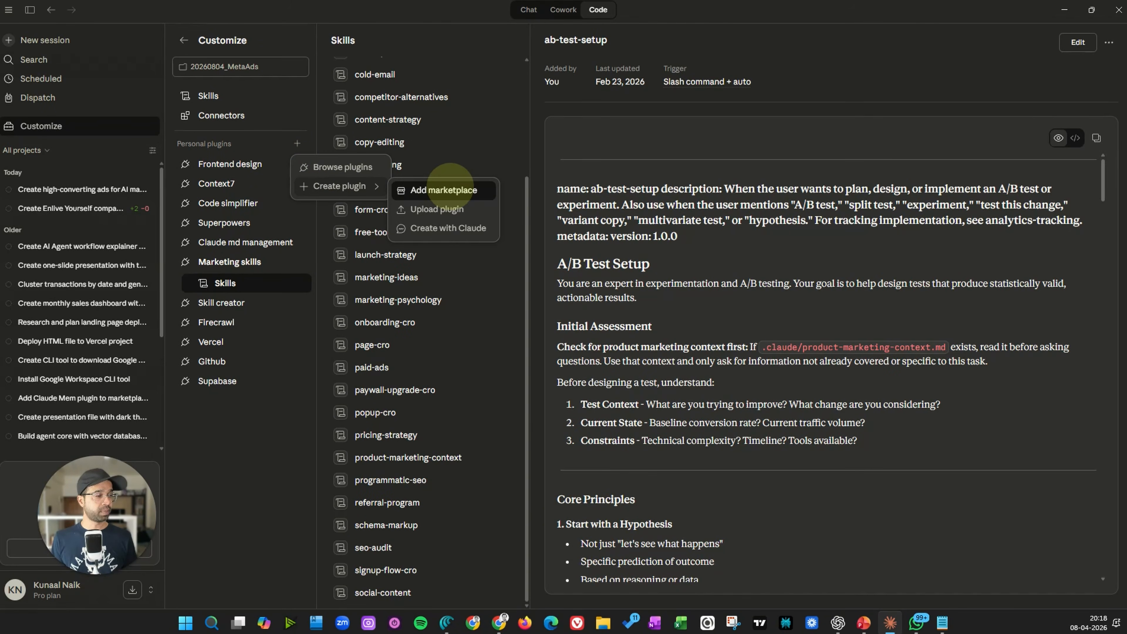
pyautogui.click(241, 433)
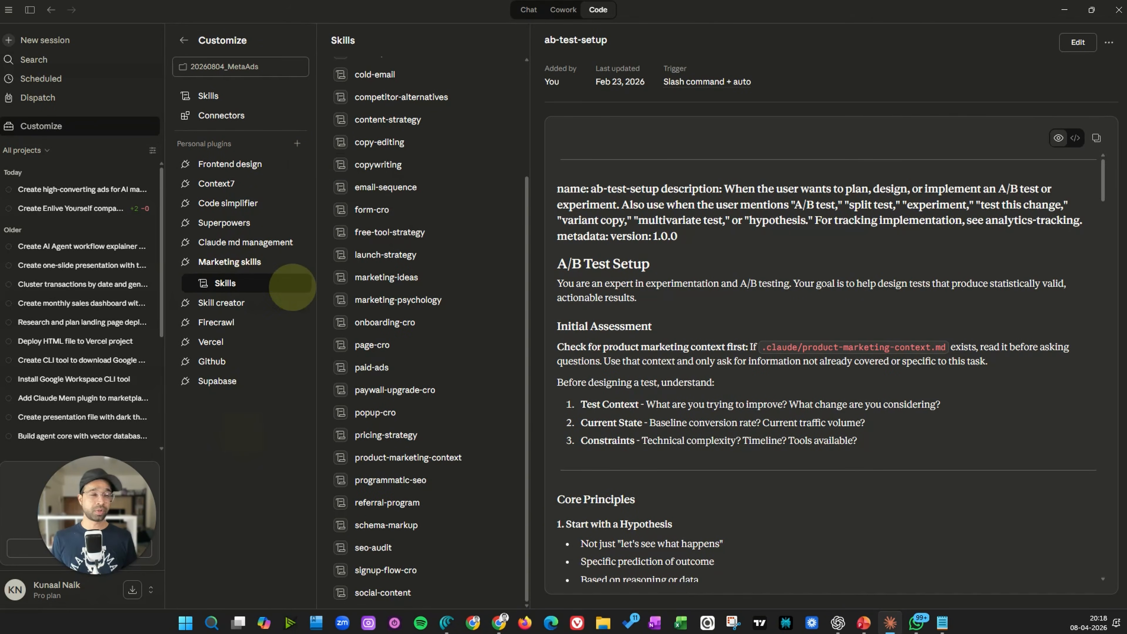
# Return to the masterclass ads session and expand its skill and session initialization details
pyautogui.click(243, 264)
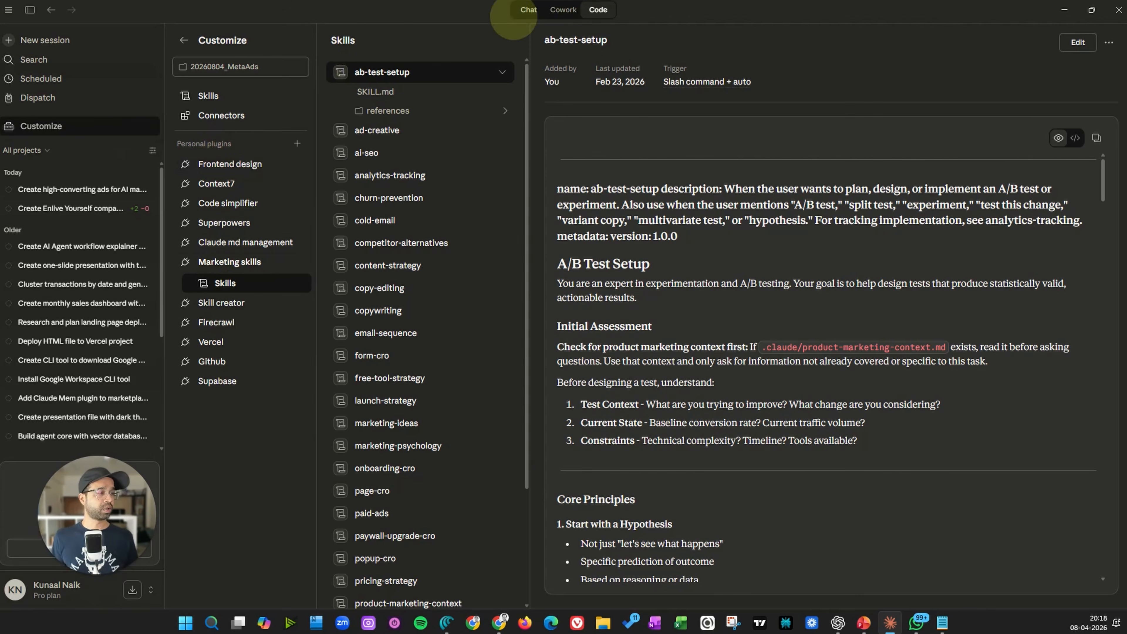
pyautogui.click(186, 40)
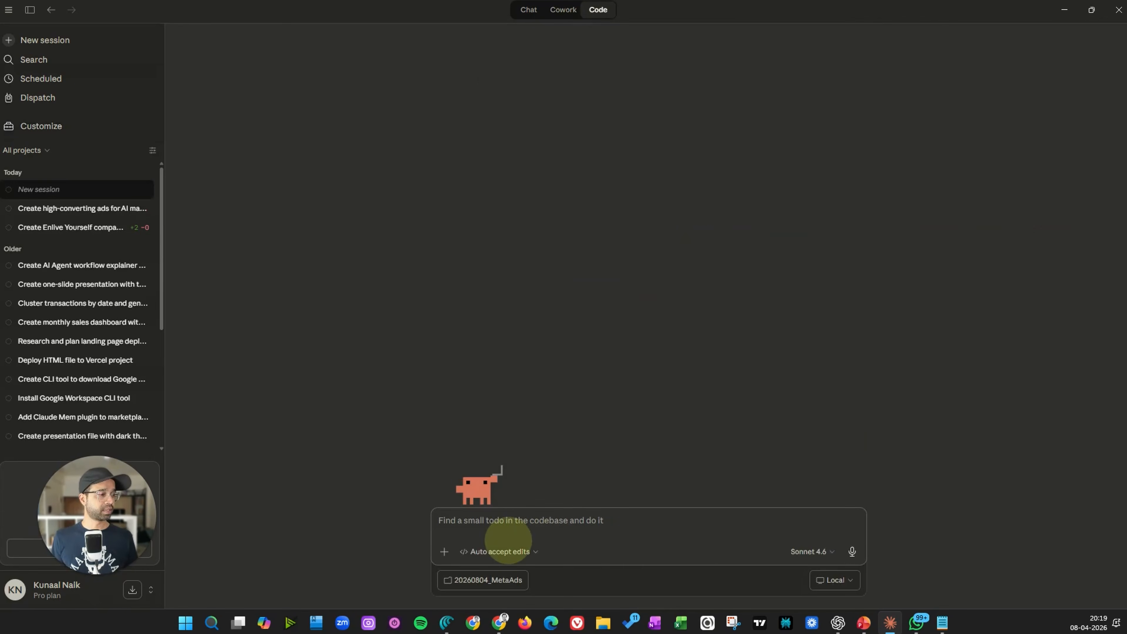
pyautogui.click(91, 227)
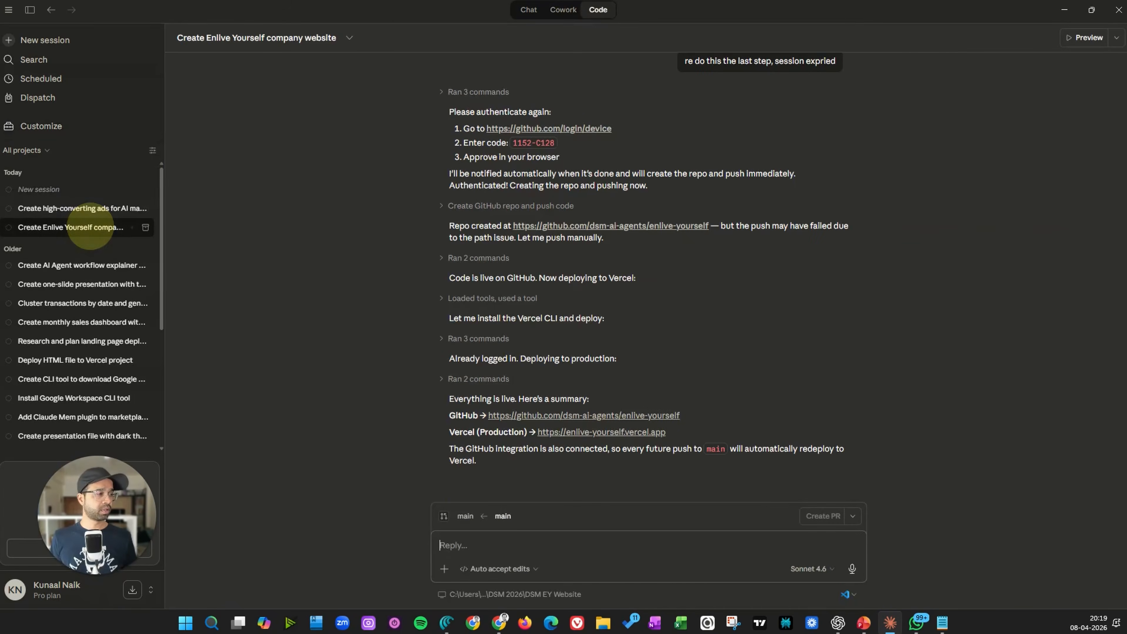
pyautogui.click(86, 207)
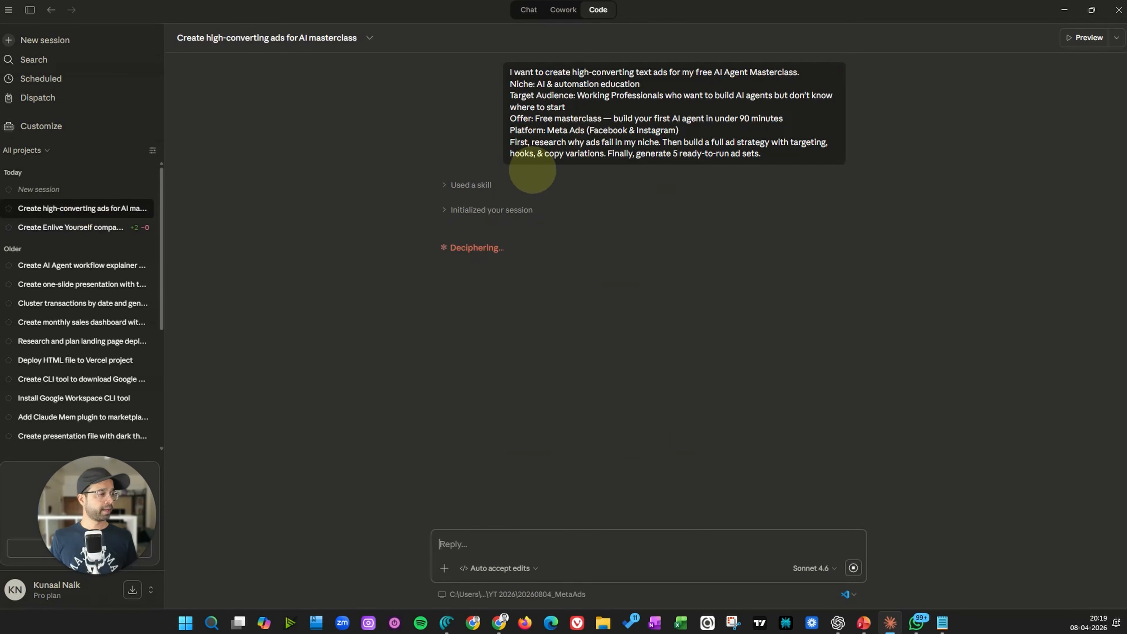
pyautogui.click(473, 209)
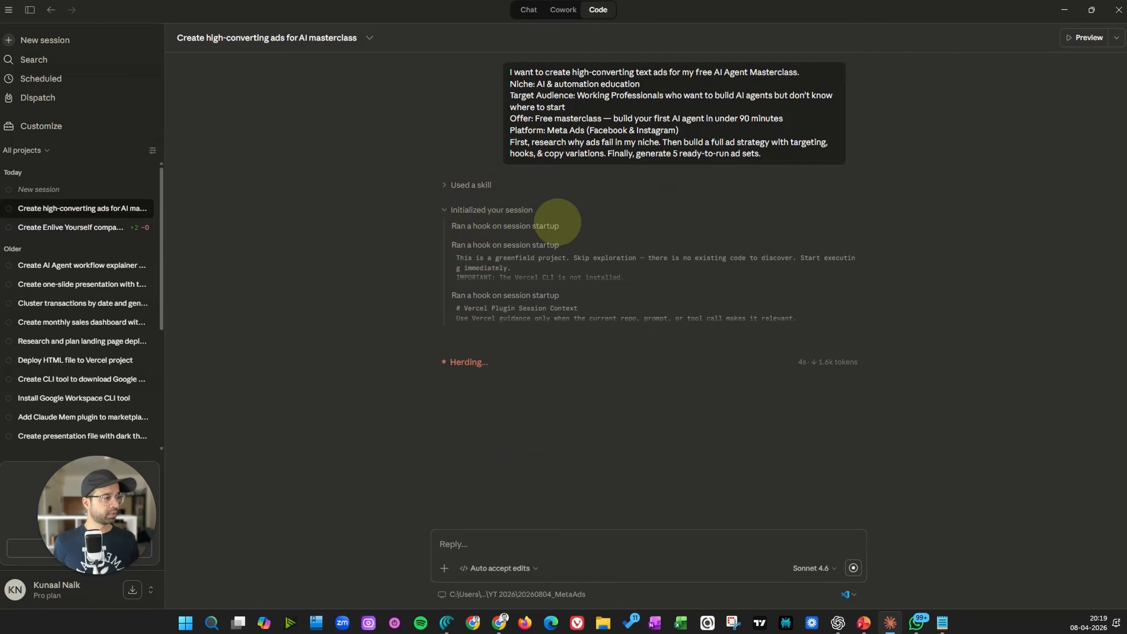
pyautogui.click(470, 185)
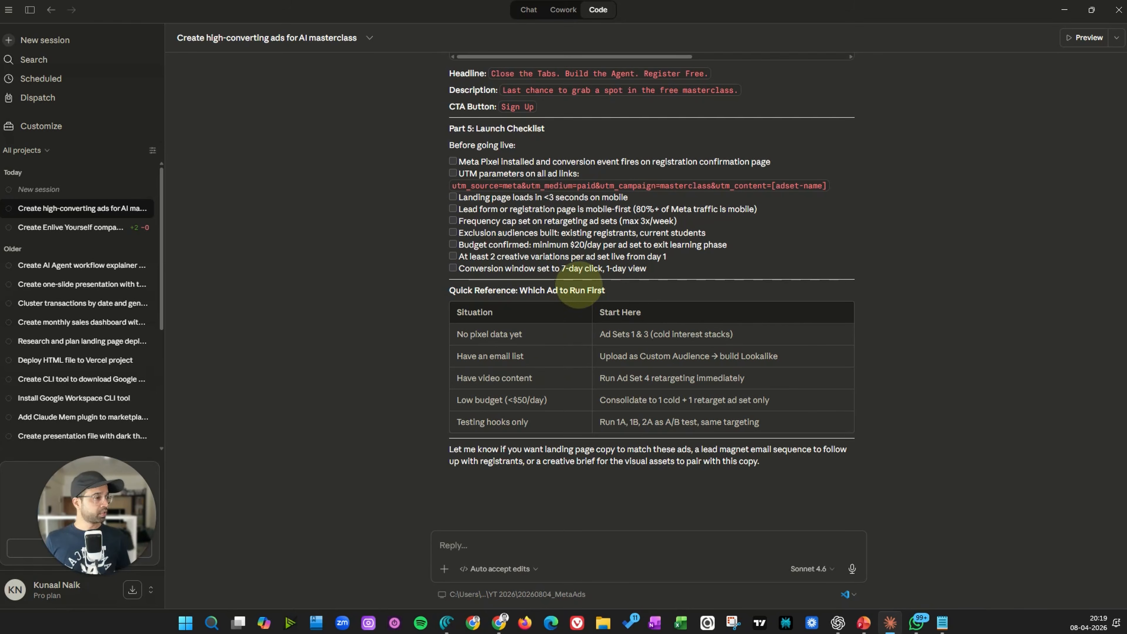
# Scroll through the generated Meta Ads strategy response to review its sections
pyautogui.scroll(10, 554, 284)
pyautogui.scroll(20, 523, 216)
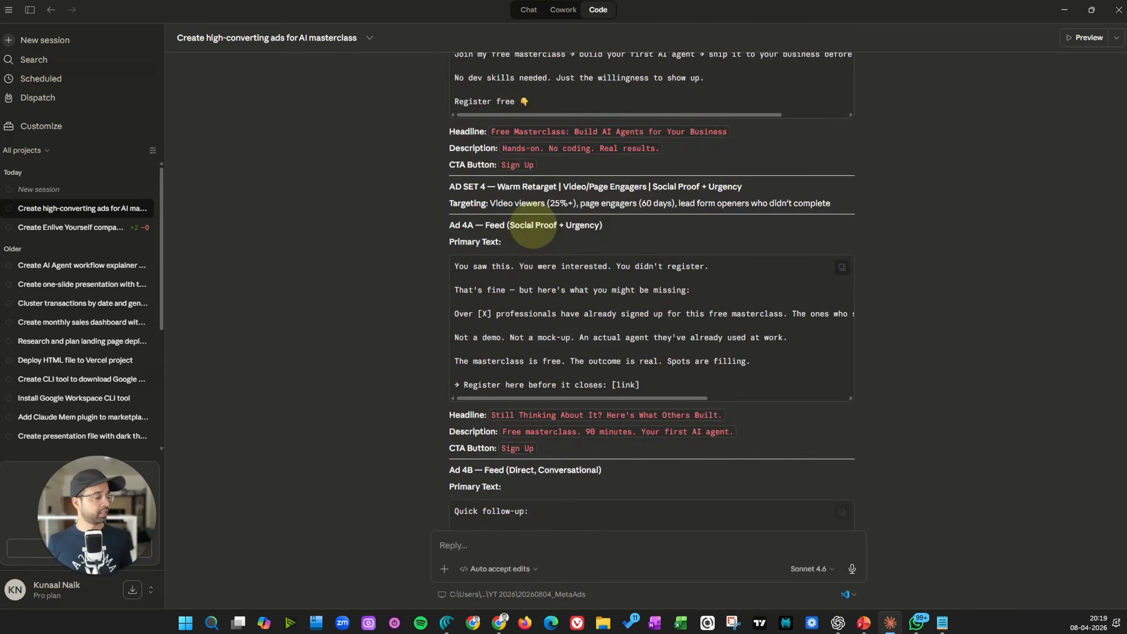
pyautogui.scroll(20, 563, 257)
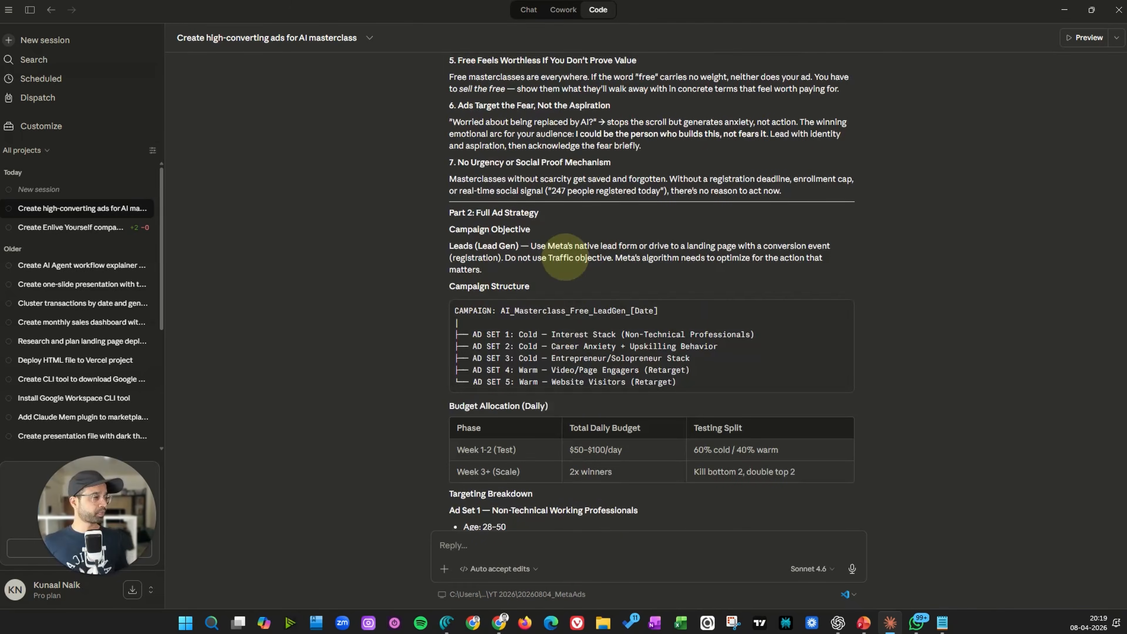
pyautogui.scroll(-3, 511, 213)
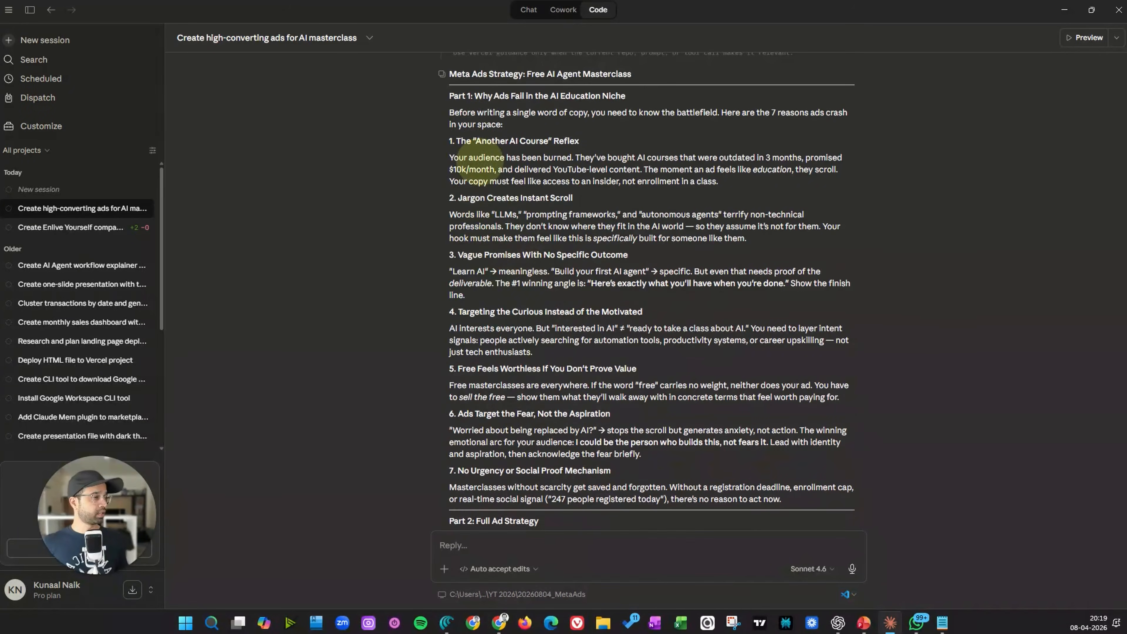
pyautogui.scroll(2, 477, 133)
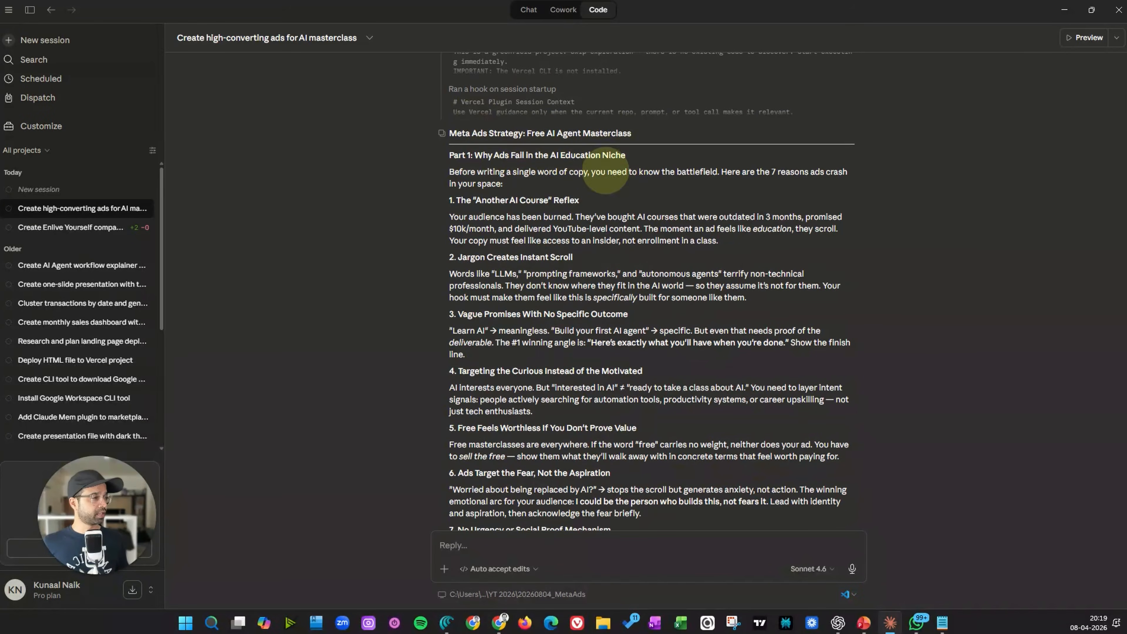
pyautogui.scroll(-2, 468, 184)
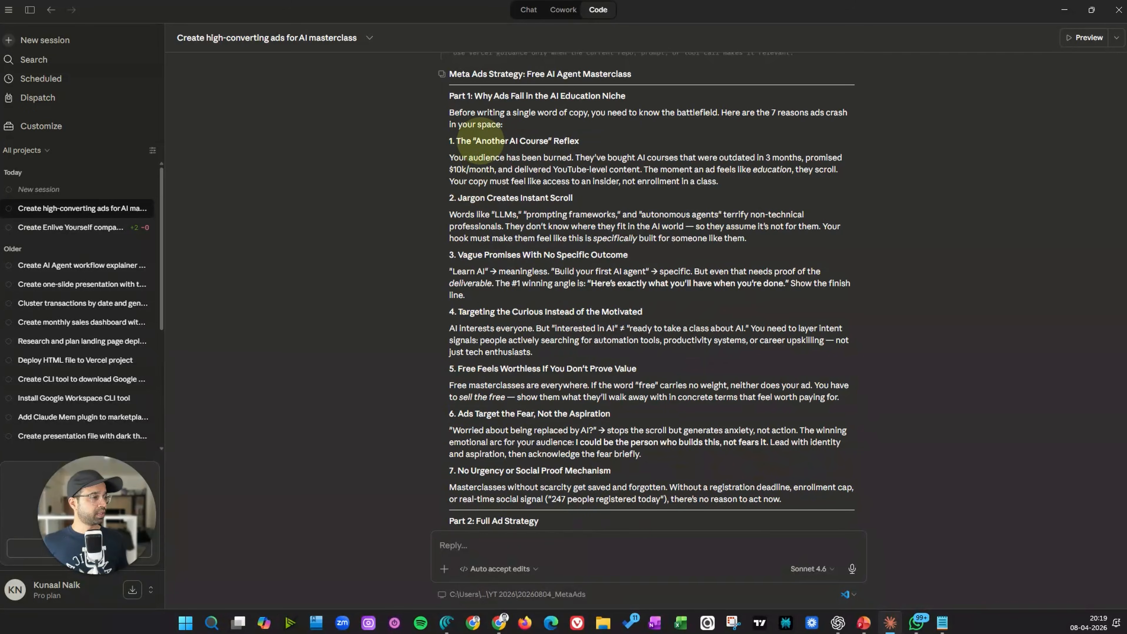
pyautogui.scroll(-2, 515, 196)
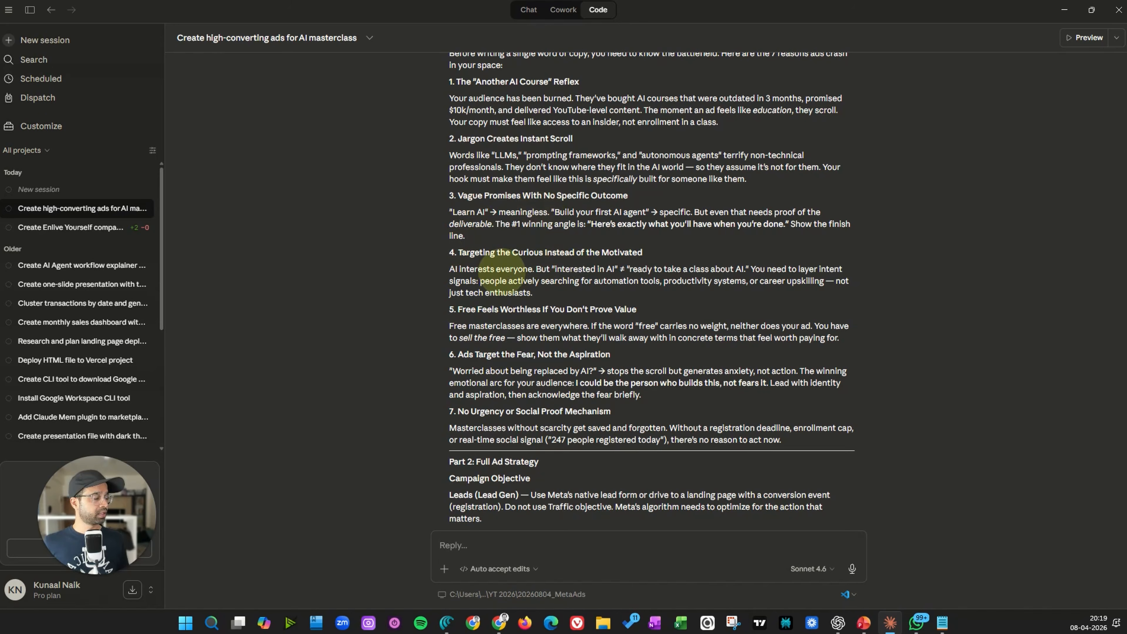
pyautogui.scroll(-2, 502, 271)
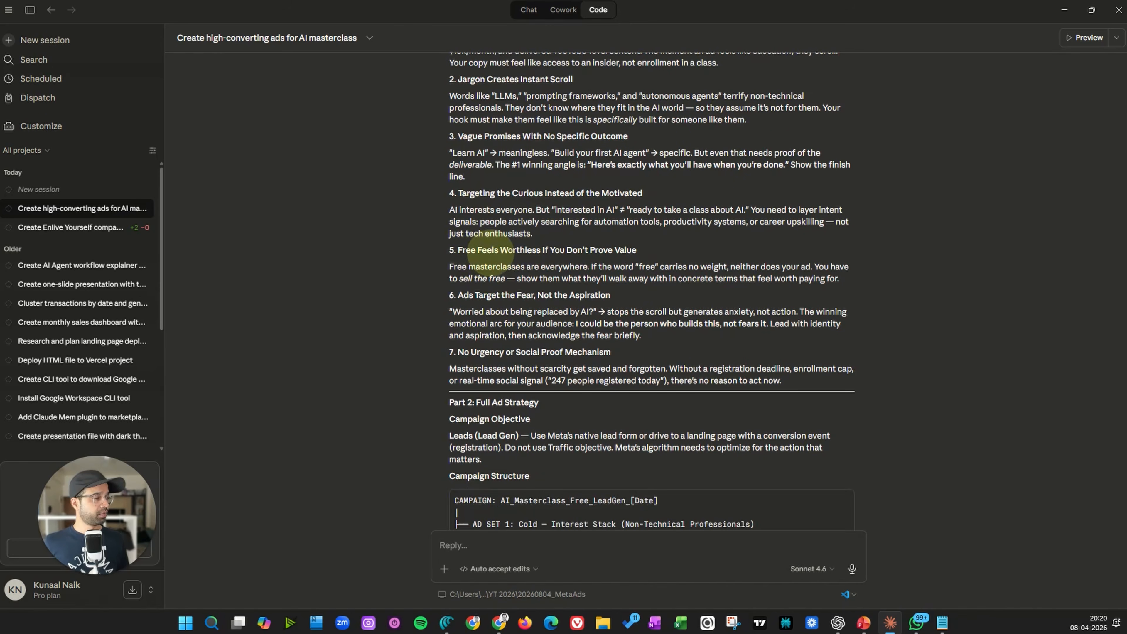
pyautogui.scroll(-2, 590, 244)
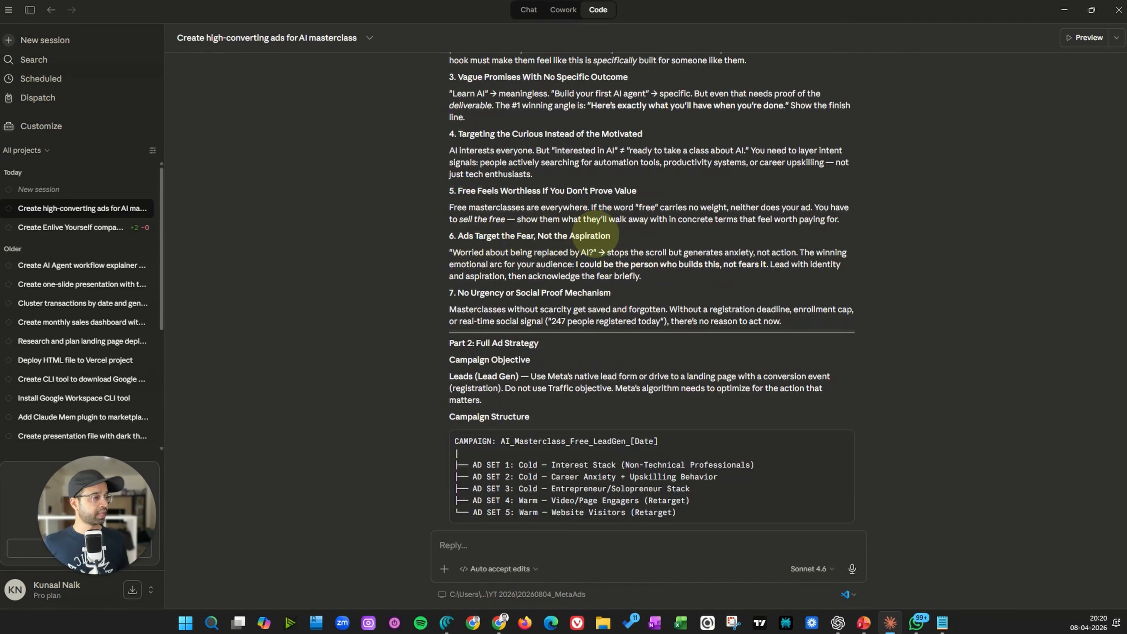
# Review the campaign objective, campaign structure and daily budget allocation sections of the Meta Ads strategy
pyautogui.scroll(-2, 590, 249)
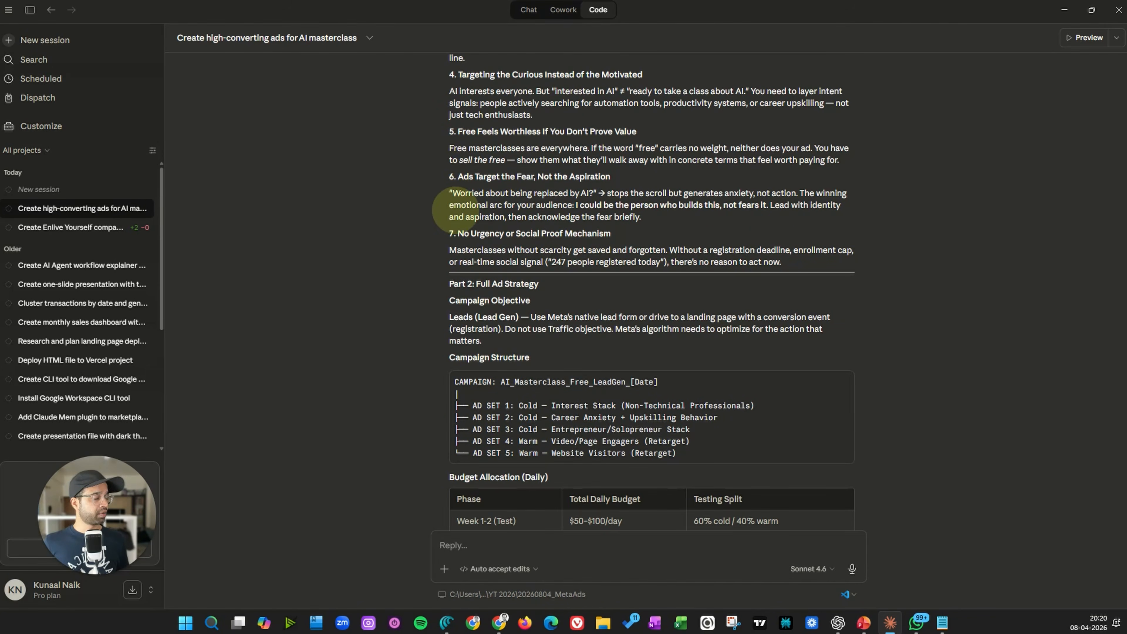
pyautogui.scroll(-2, 465, 231)
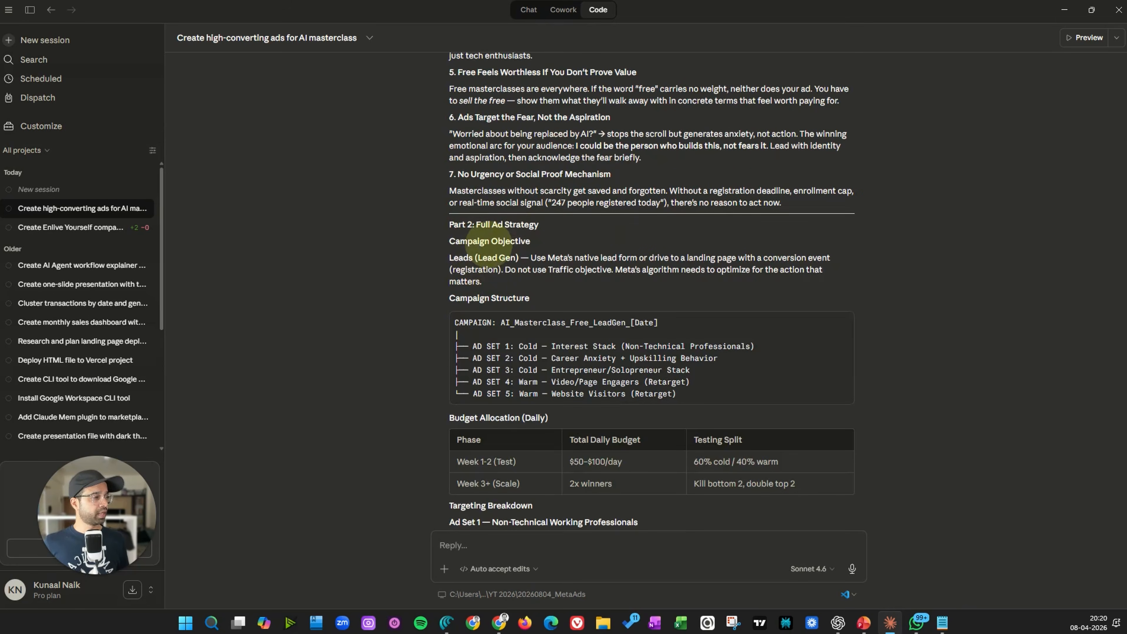
pyautogui.scroll(-2, 488, 244)
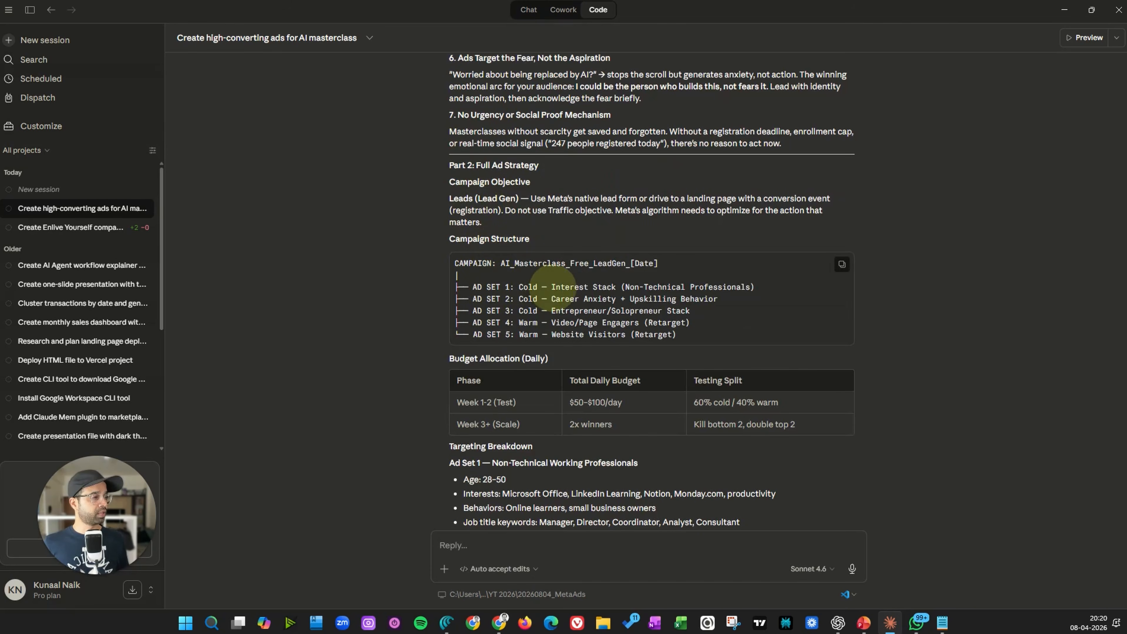
pyautogui.moveTo(551, 311); pyautogui.dragTo(660, 311)
pyautogui.moveTo(553, 326); pyautogui.dragTo(681, 332)
pyautogui.scroll(-2, 540, 284)
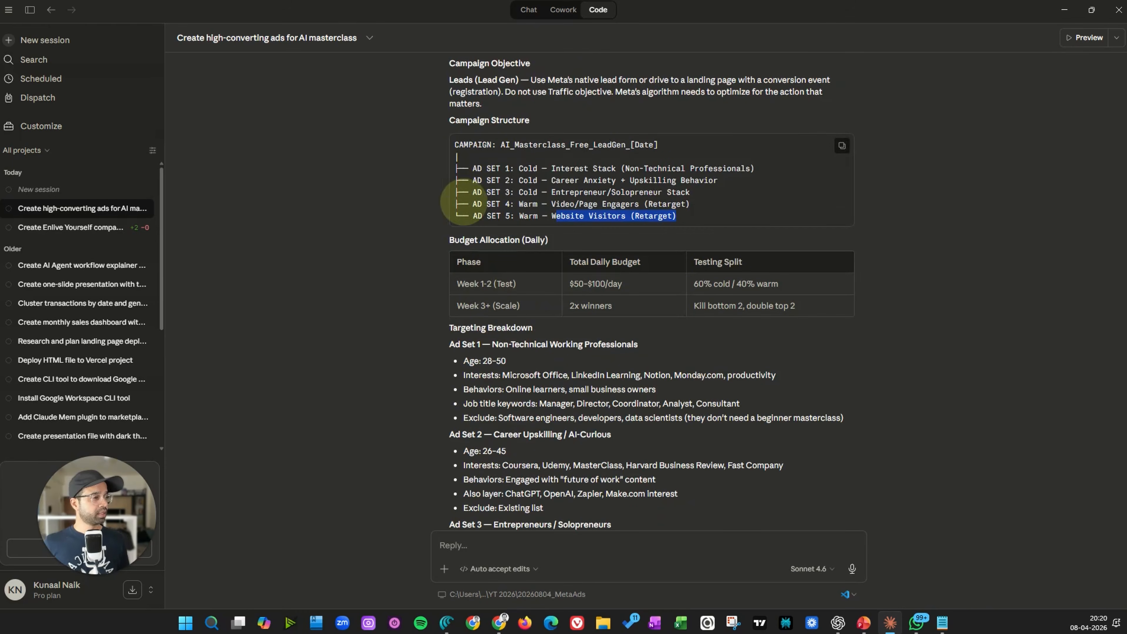
pyautogui.moveTo(450, 239); pyautogui.dragTo(581, 240)
pyautogui.click(582, 240)
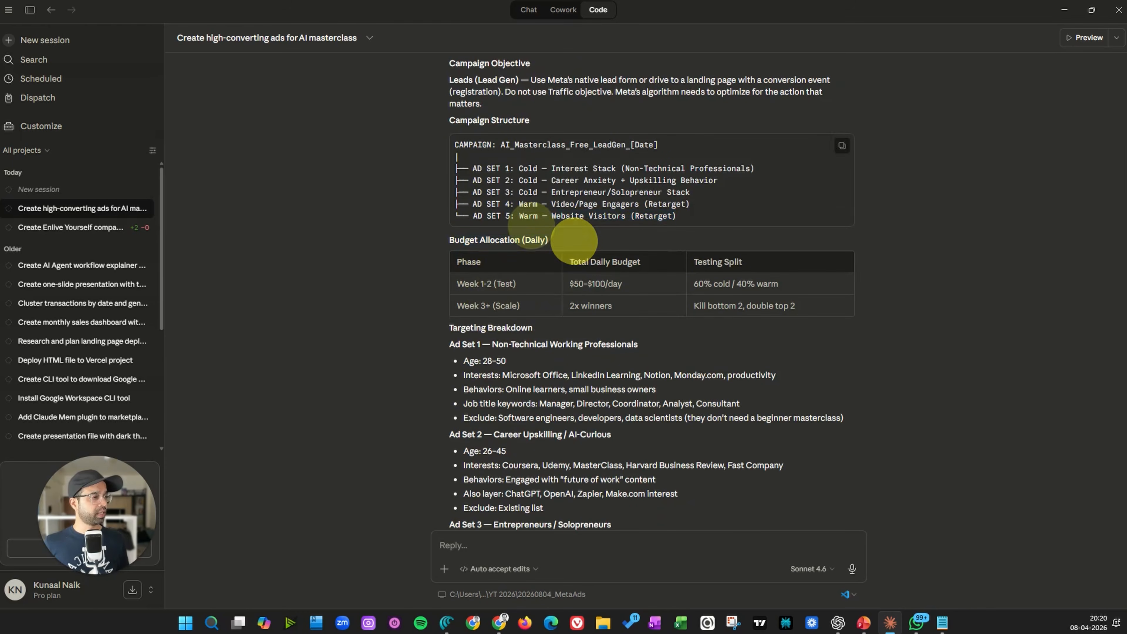
# Examine the targeting breakdown of ages, interests, behaviors and exclusions for each of the five ad sets
pyautogui.scroll(-4, 503, 312)
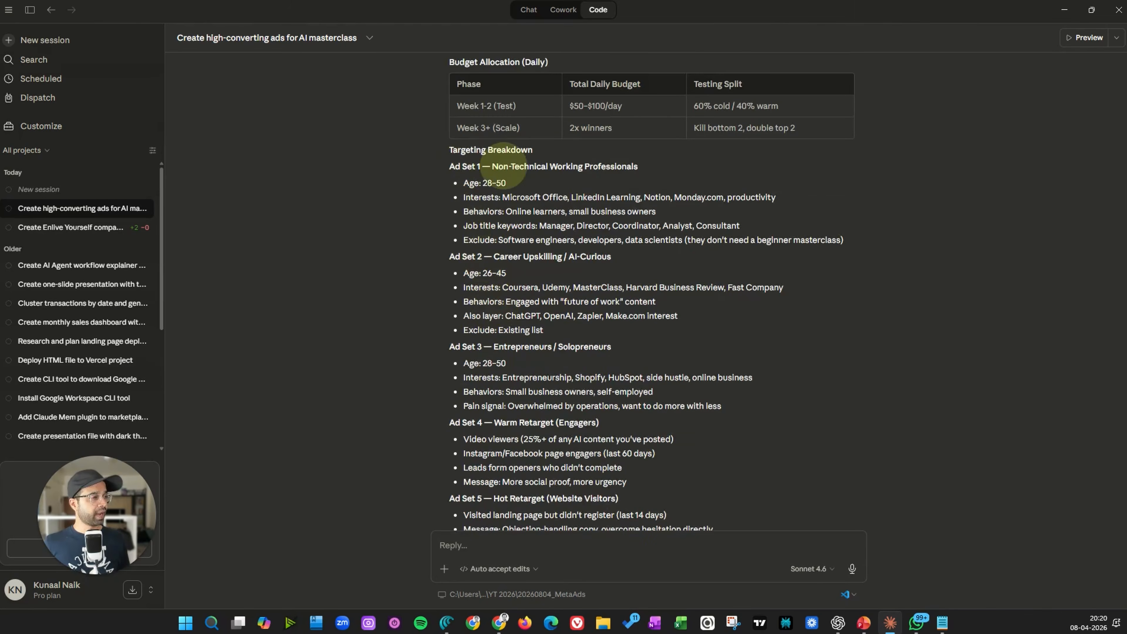
pyautogui.moveTo(492, 166); pyautogui.dragTo(638, 163)
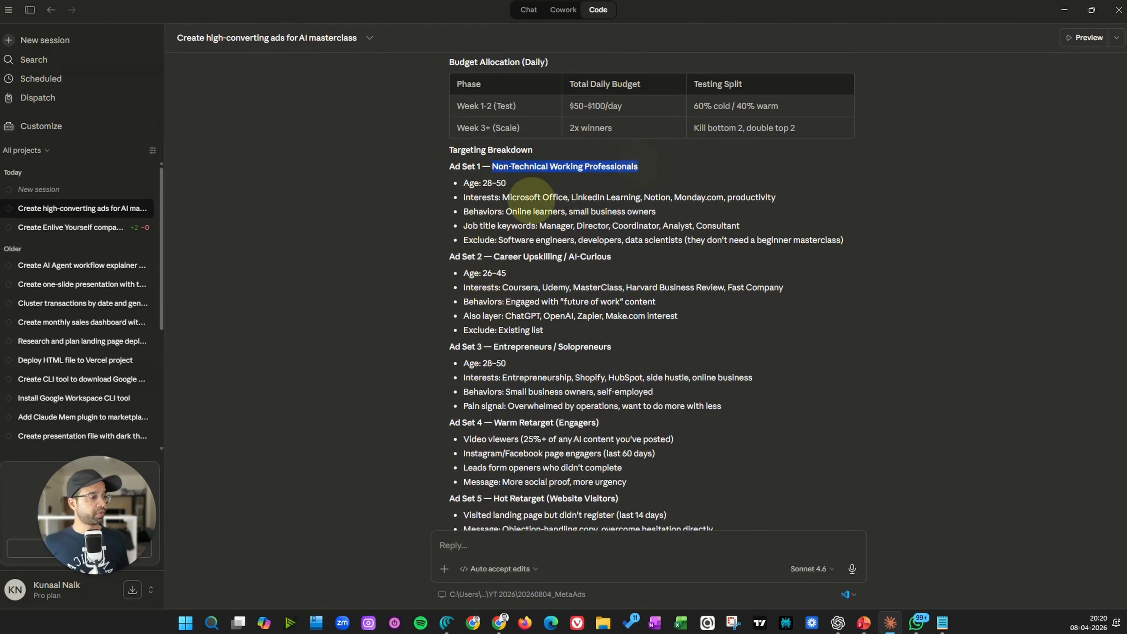
pyautogui.click(471, 178)
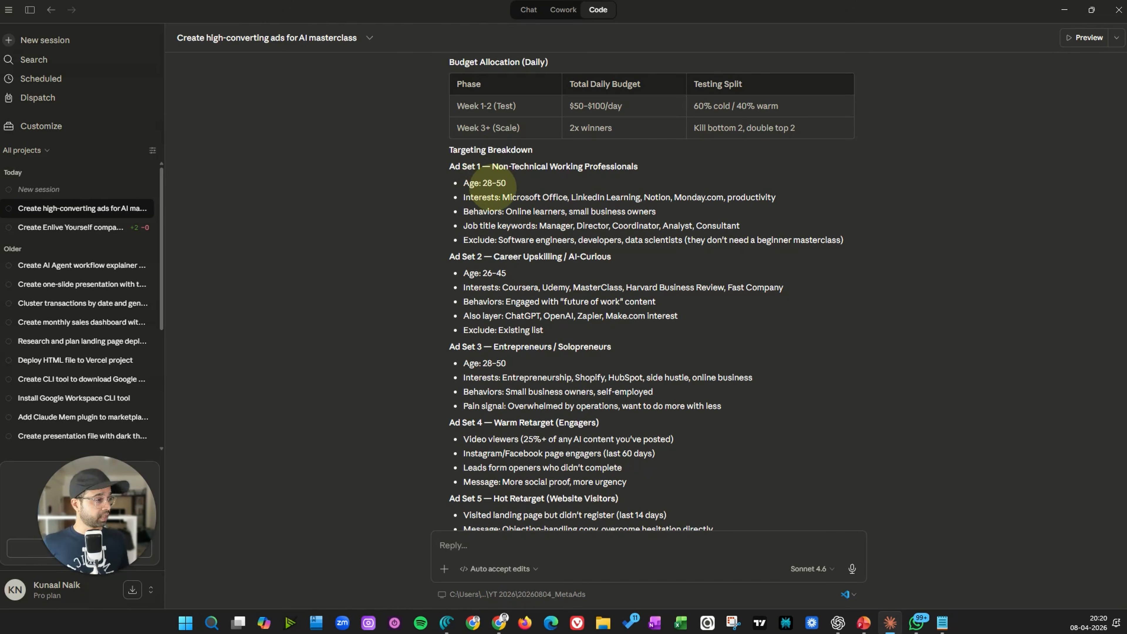
pyautogui.moveTo(510, 197); pyautogui.dragTo(814, 189)
pyautogui.click(815, 189)
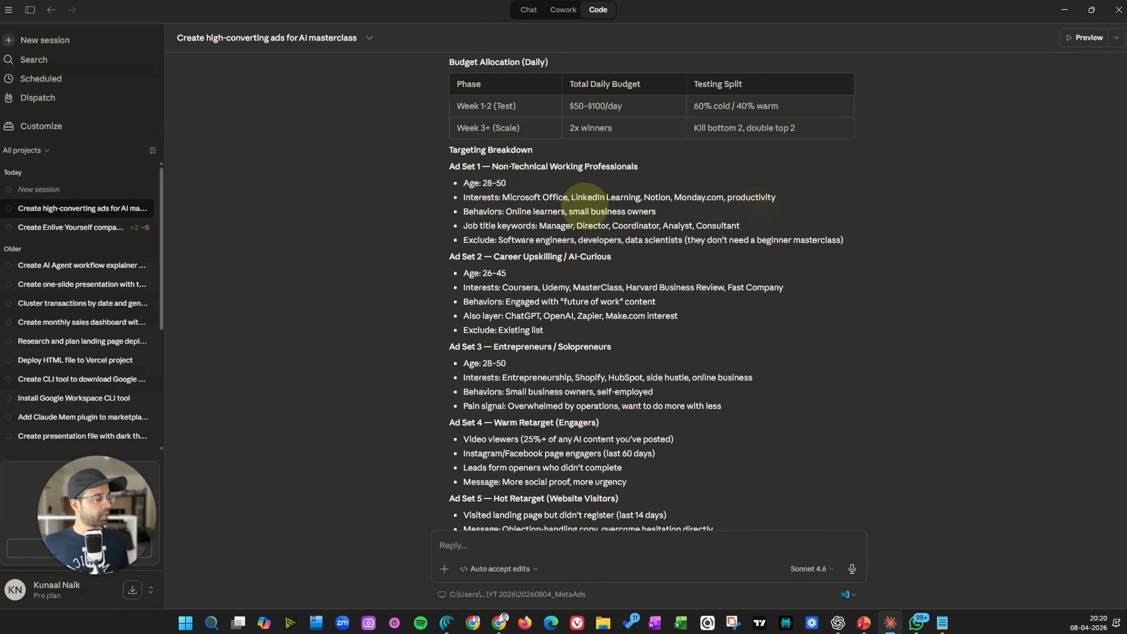
pyautogui.moveTo(528, 213); pyautogui.dragTo(665, 201)
pyautogui.click(629, 221)
pyautogui.scroll(-2, 559, 213)
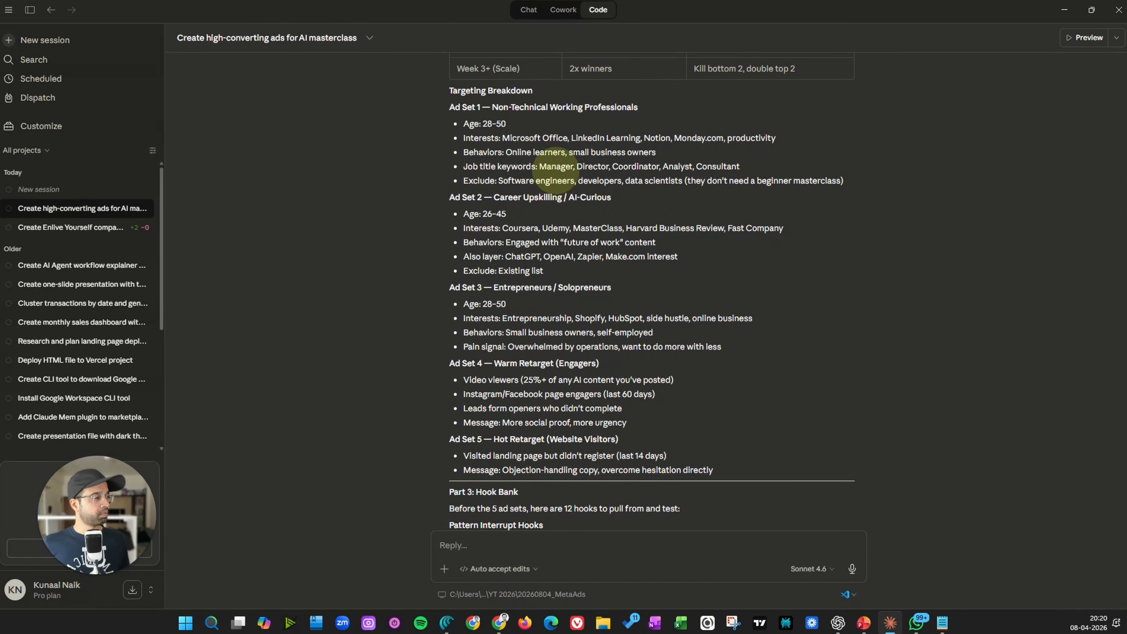
pyautogui.moveTo(647, 167); pyautogui.dragTo(771, 166)
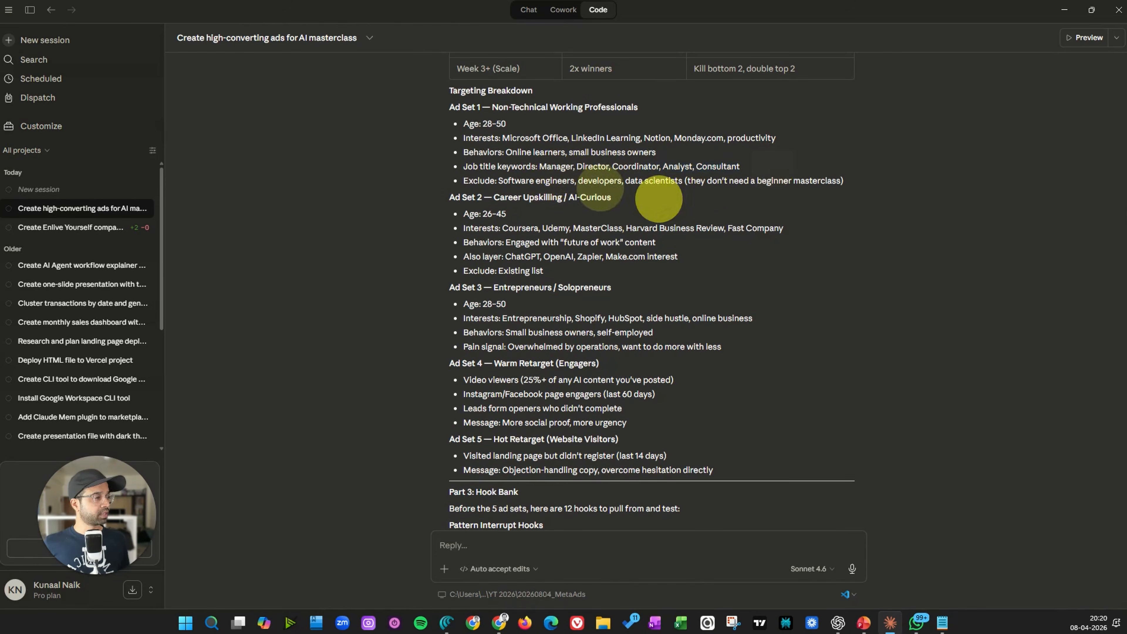
pyautogui.moveTo(494, 197); pyautogui.dragTo(697, 189)
pyautogui.moveTo(463, 214); pyautogui.dragTo(579, 212)
pyautogui.scroll(-2, 484, 218)
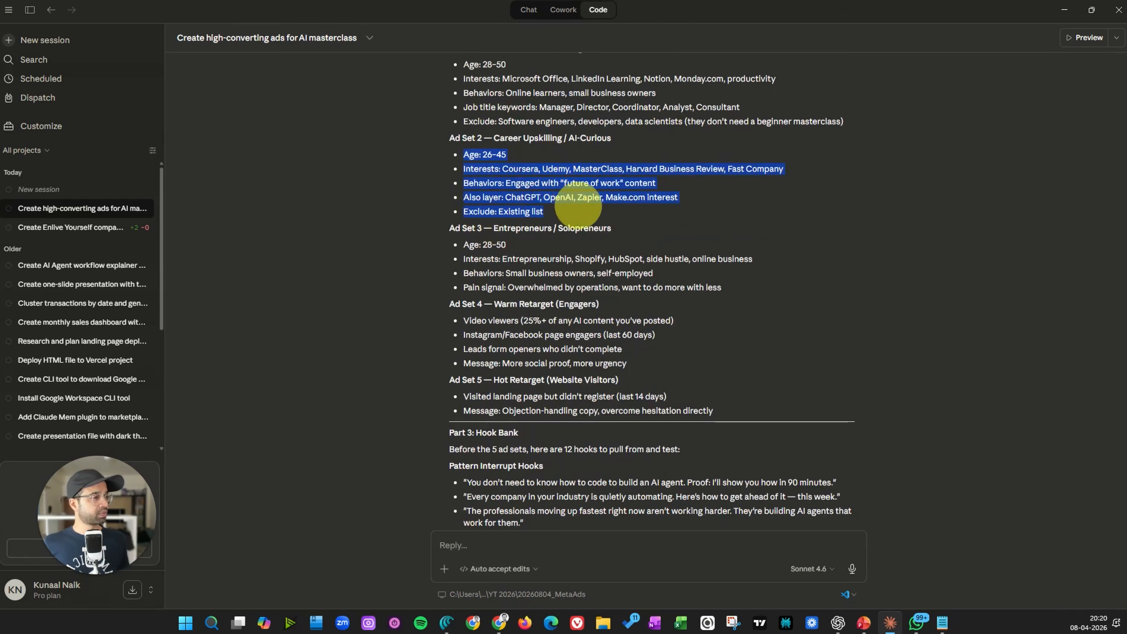
pyautogui.click(580, 211)
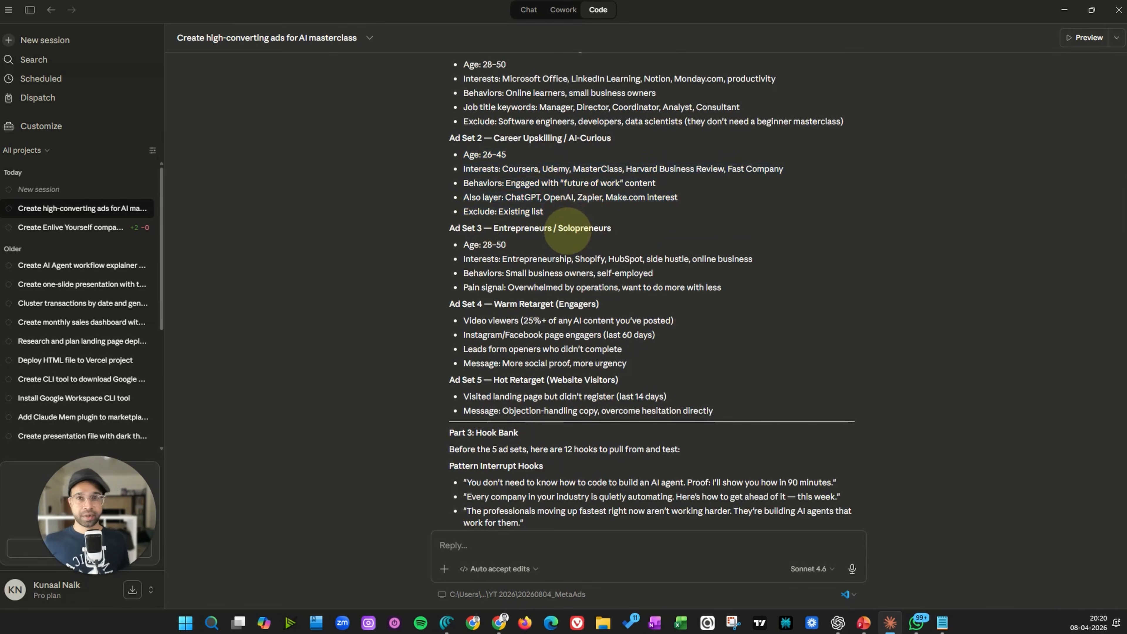
# Scroll back to the original prompt and return to the ad set targeting section
pyautogui.scroll(15, 567, 231)
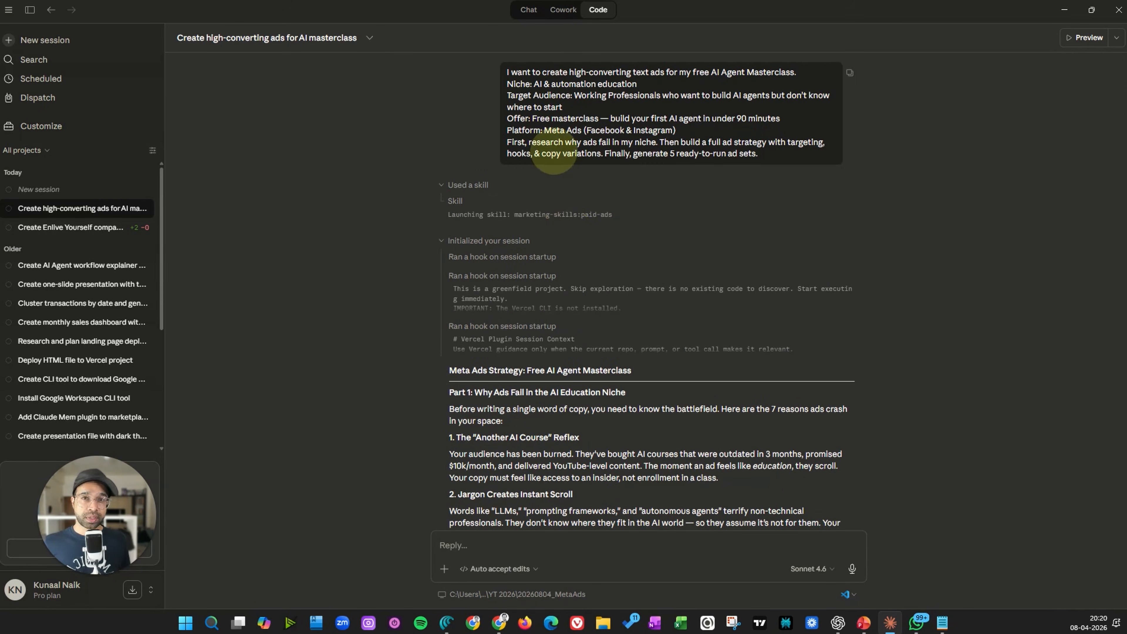
pyautogui.scroll(-4, 514, 190)
pyautogui.scroll(4, 525, 150)
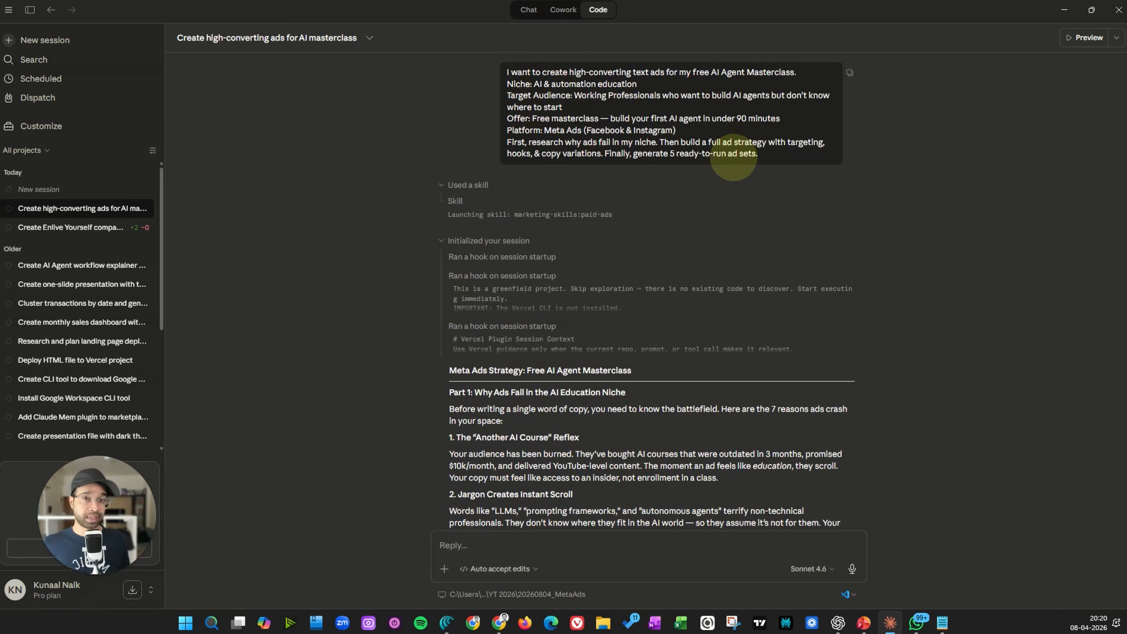
pyautogui.scroll(-20, 641, 252)
pyautogui.scroll(-1, 505, 243)
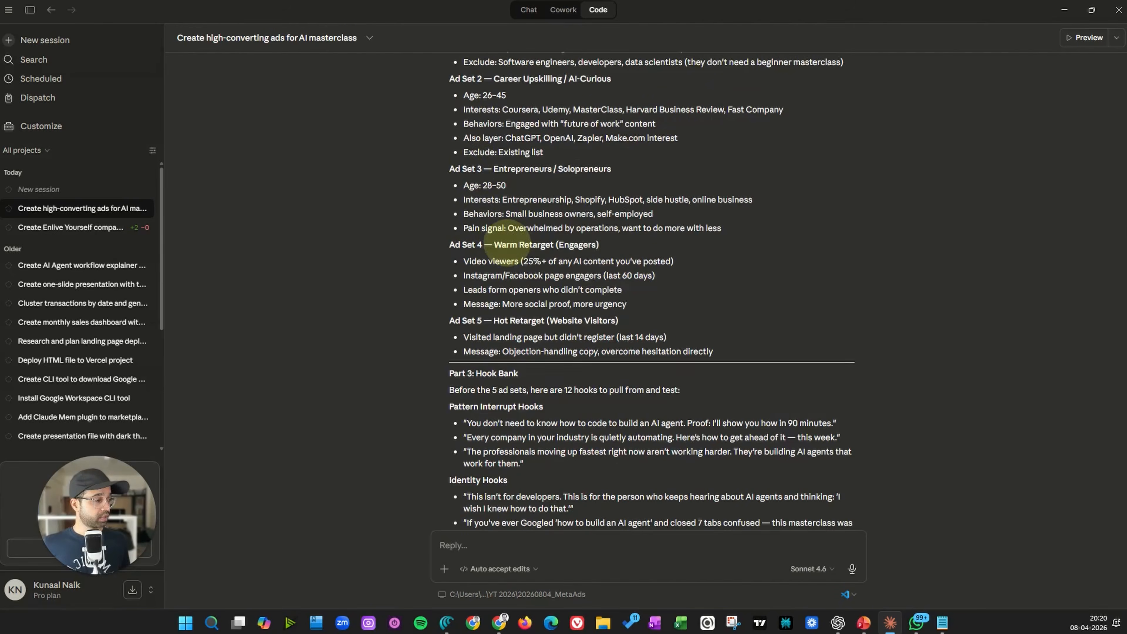
pyautogui.moveTo(72, 542)
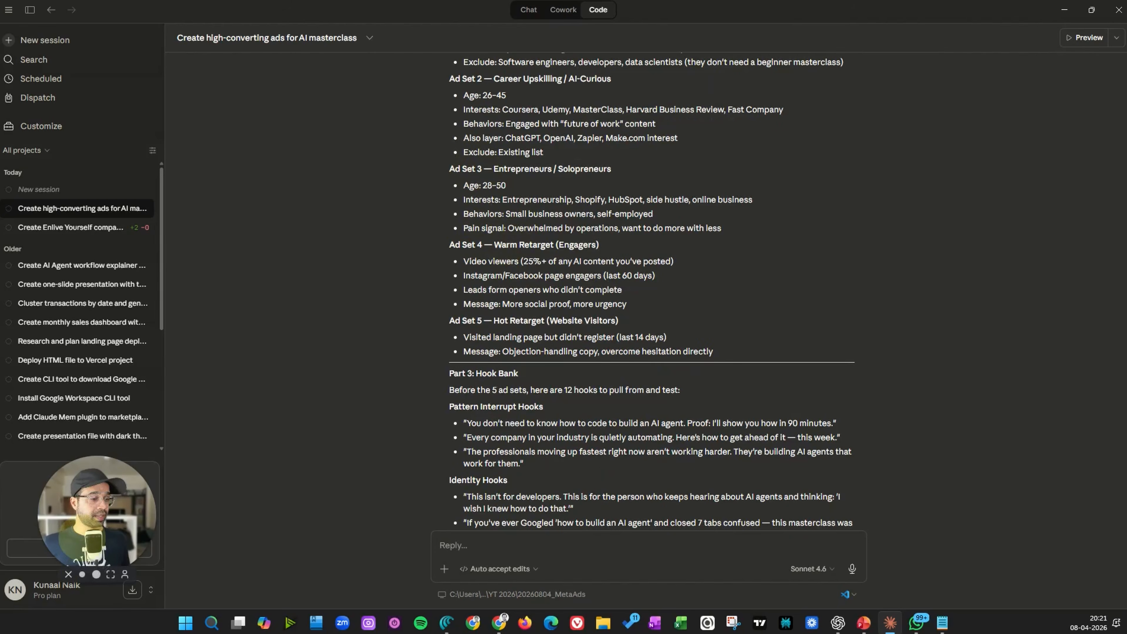
pyautogui.click(96, 574)
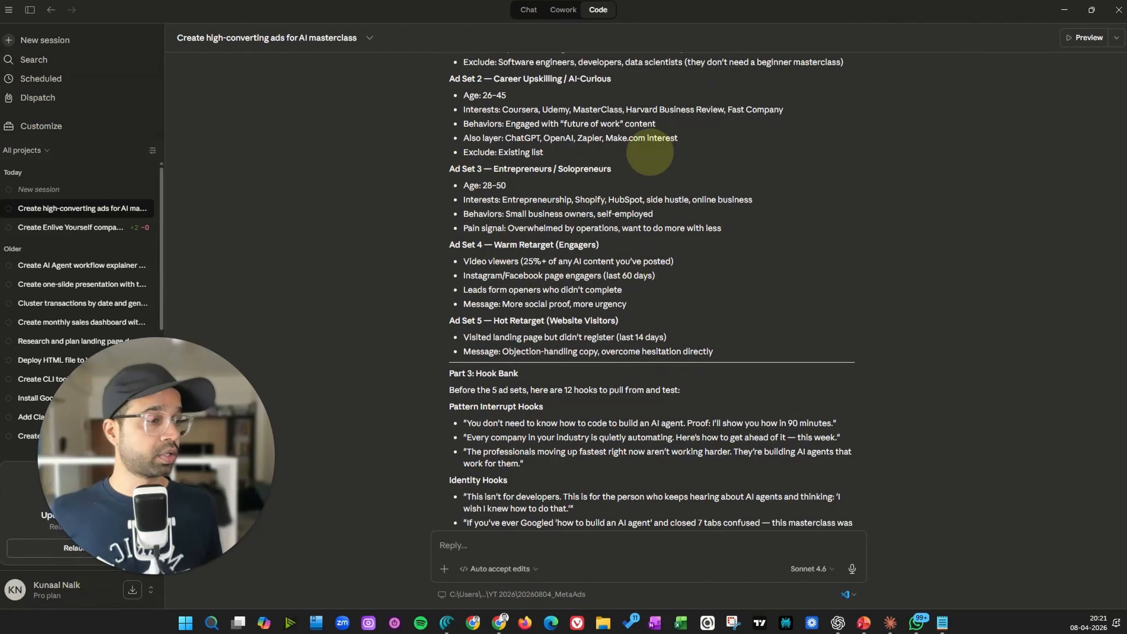
# Review the hook bank's pattern interrupt, identity, fear, curiosity and social proof hooks
pyautogui.scroll(2, 501, 207)
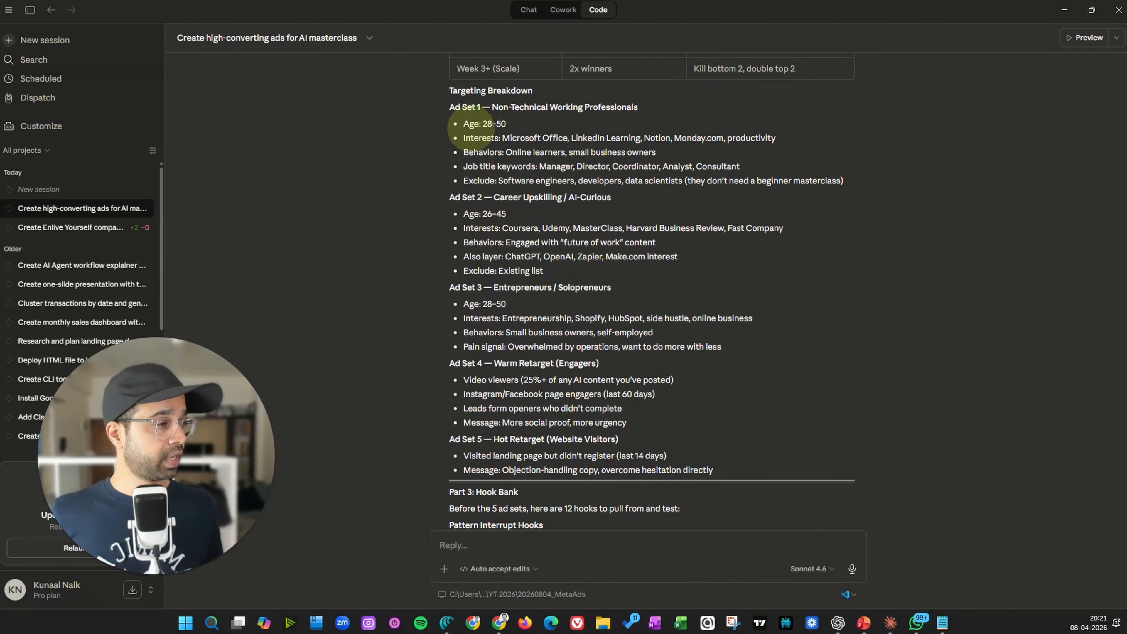
pyautogui.scroll(-4, 483, 217)
pyautogui.scroll(-1, 475, 306)
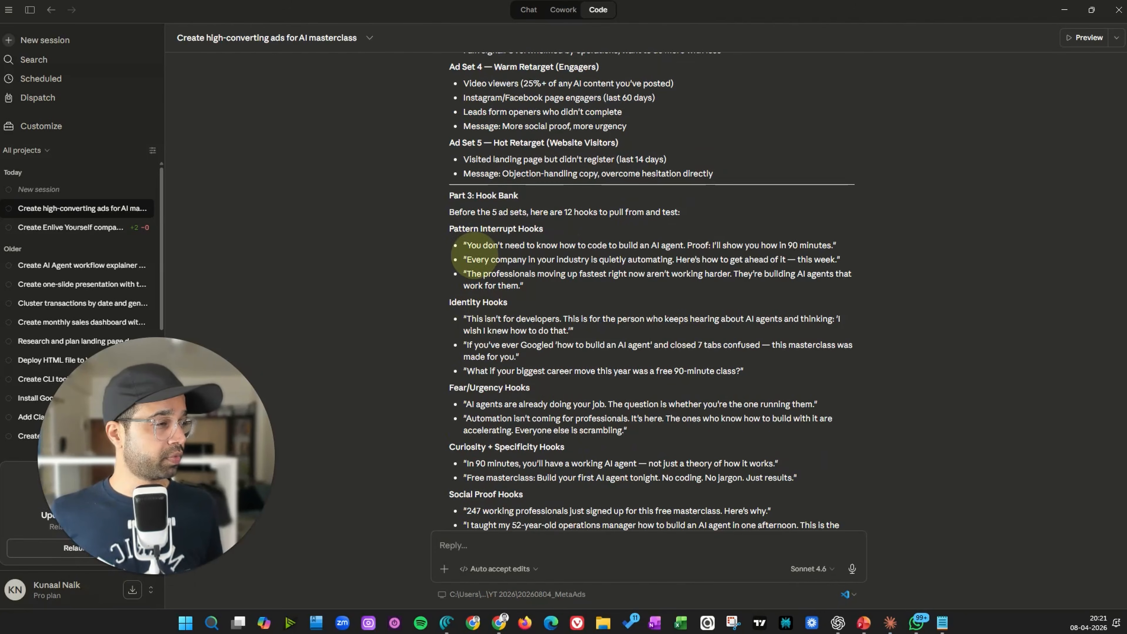
pyautogui.moveTo(462, 212); pyautogui.dragTo(681, 207)
pyautogui.moveTo(558, 212); pyautogui.dragTo(711, 207)
pyautogui.click(712, 206)
pyautogui.scroll(-2, 692, 208)
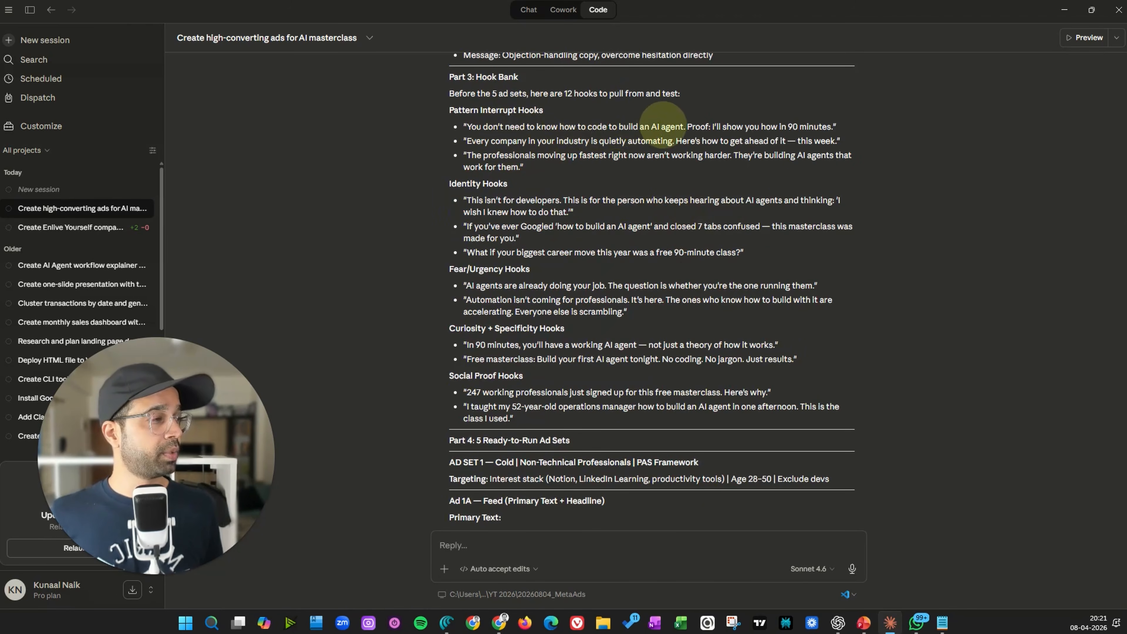
pyautogui.moveTo(692, 125); pyautogui.dragTo(857, 126)
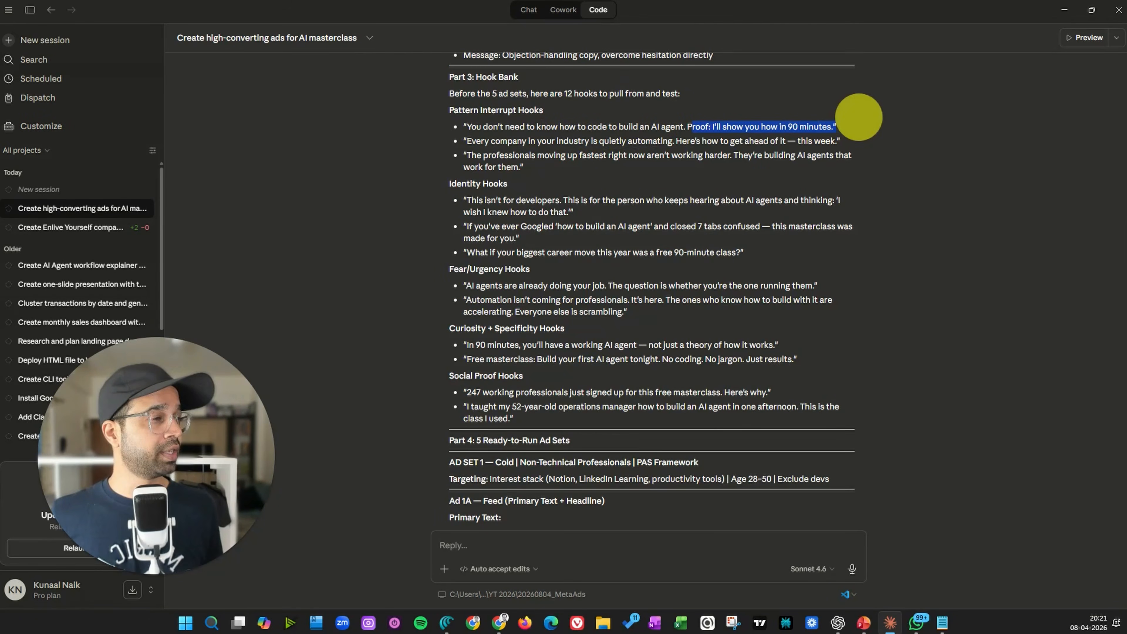
pyautogui.moveTo(464, 141); pyautogui.dragTo(845, 139)
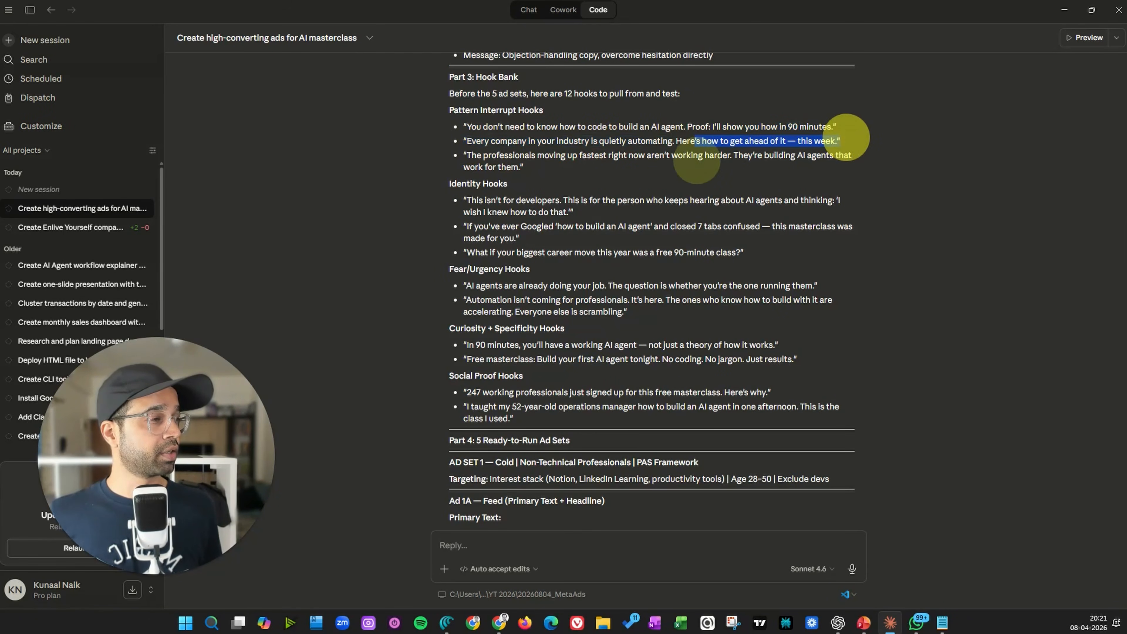
pyautogui.scroll(-15, 470, 94)
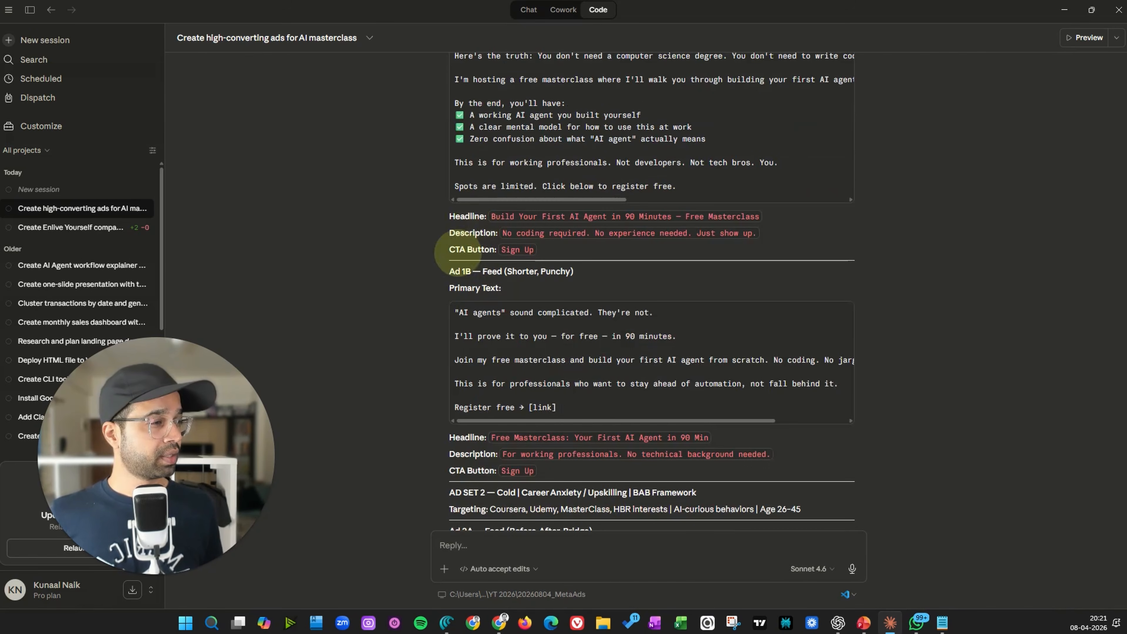
# Read through the five ready-to-run ad sets, the launch checklist and the quick reference table
pyautogui.scroll(6, 533, 257)
pyautogui.scroll(-9, 517, 221)
pyautogui.scroll(-15, 517, 257)
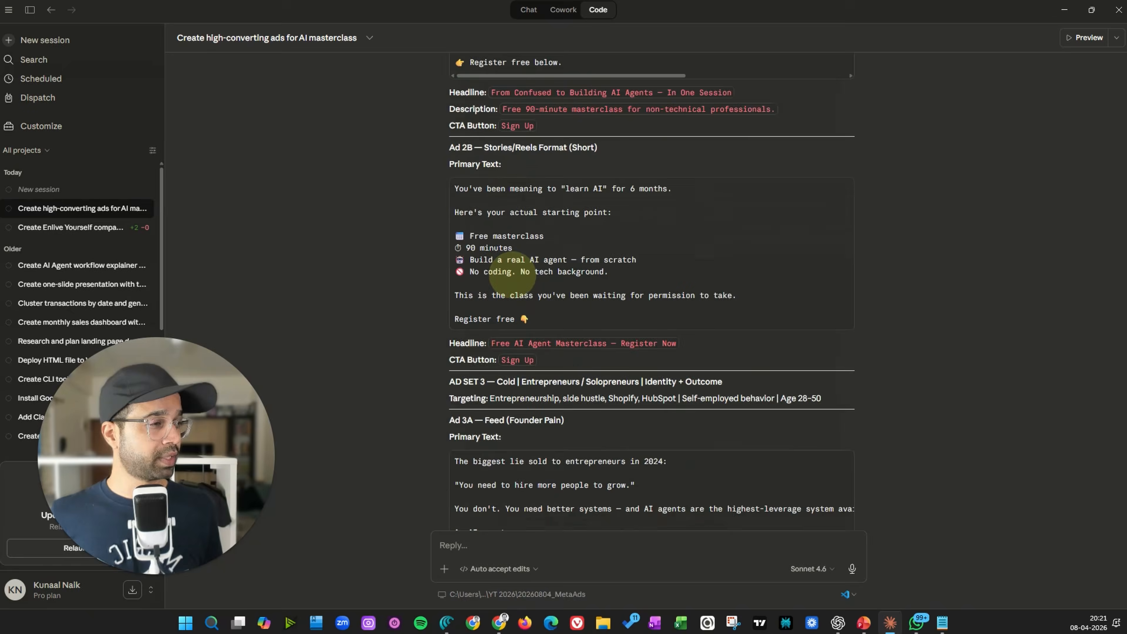
pyautogui.scroll(-20, 512, 273)
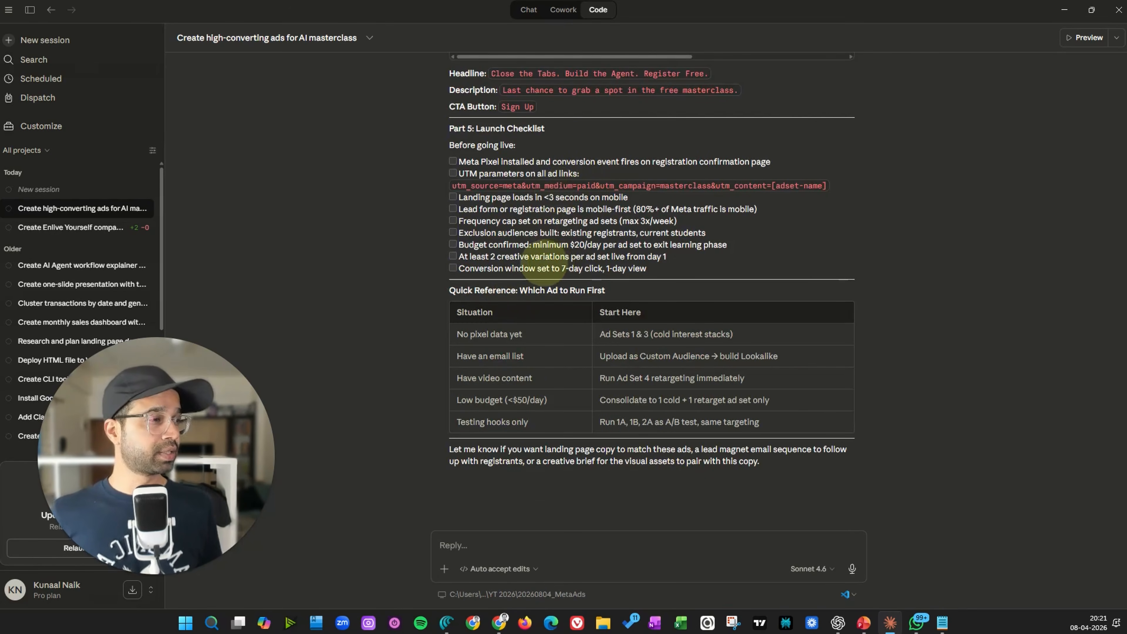
pyautogui.scroll(20, 528, 302)
pyautogui.scroll(-20, 520, 328)
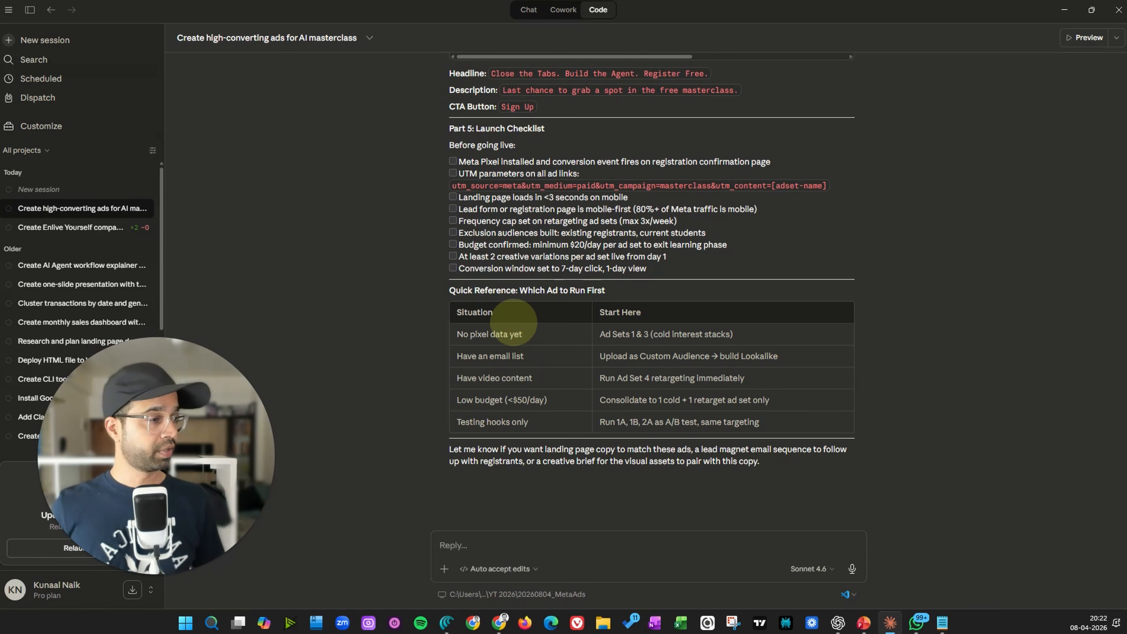
pyautogui.scroll(3, 498, 318)
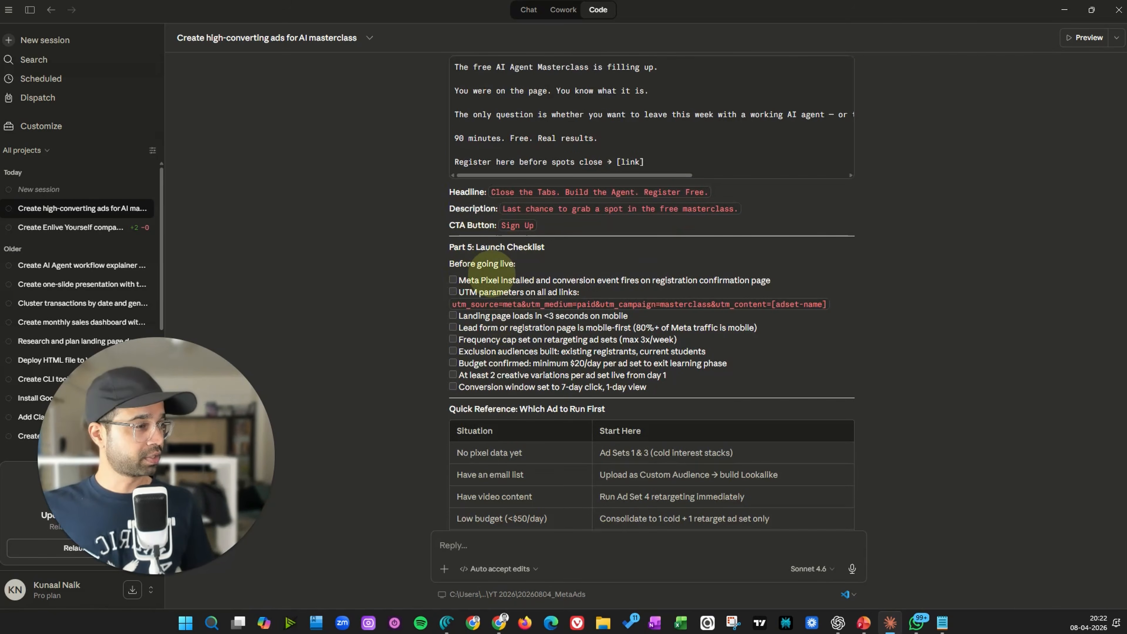
pyautogui.scroll(-3, 475, 276)
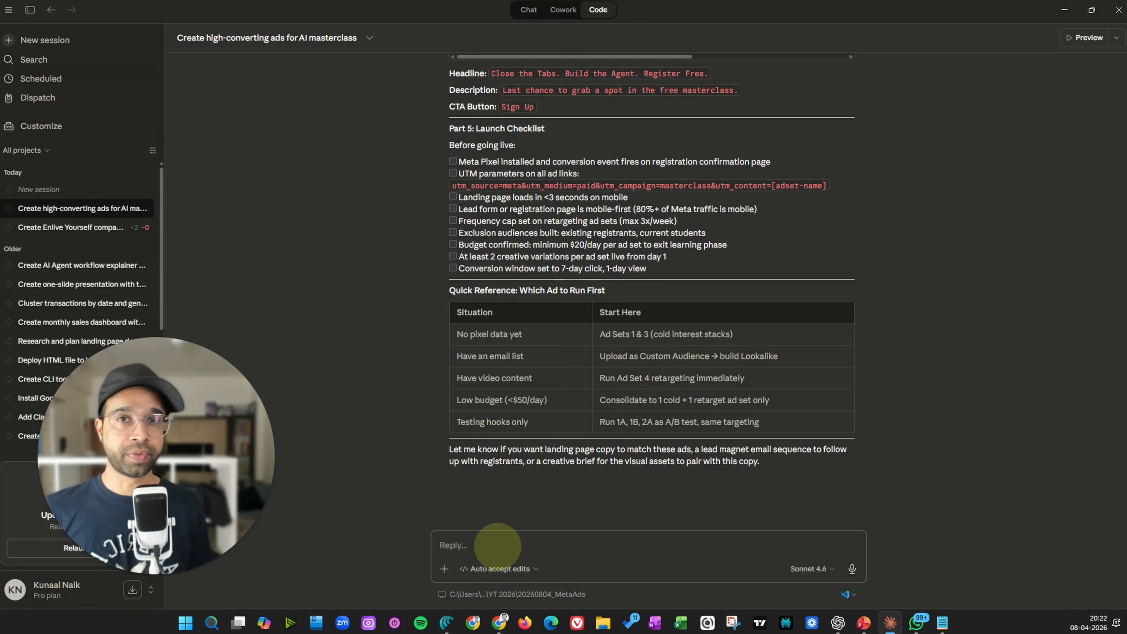
# Dictate and send a prompt requesting agent.md, claw.md and system.md plus image, video and other script folders with scripts
pyautogui.press('ctrl+super')
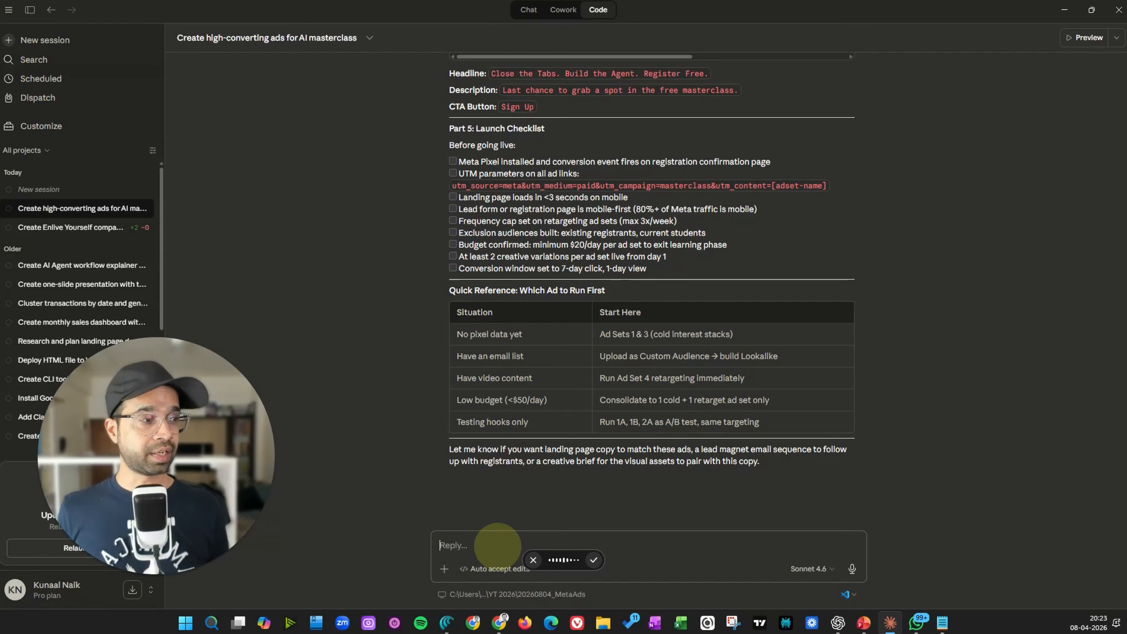
pyautogui.click(594, 559)
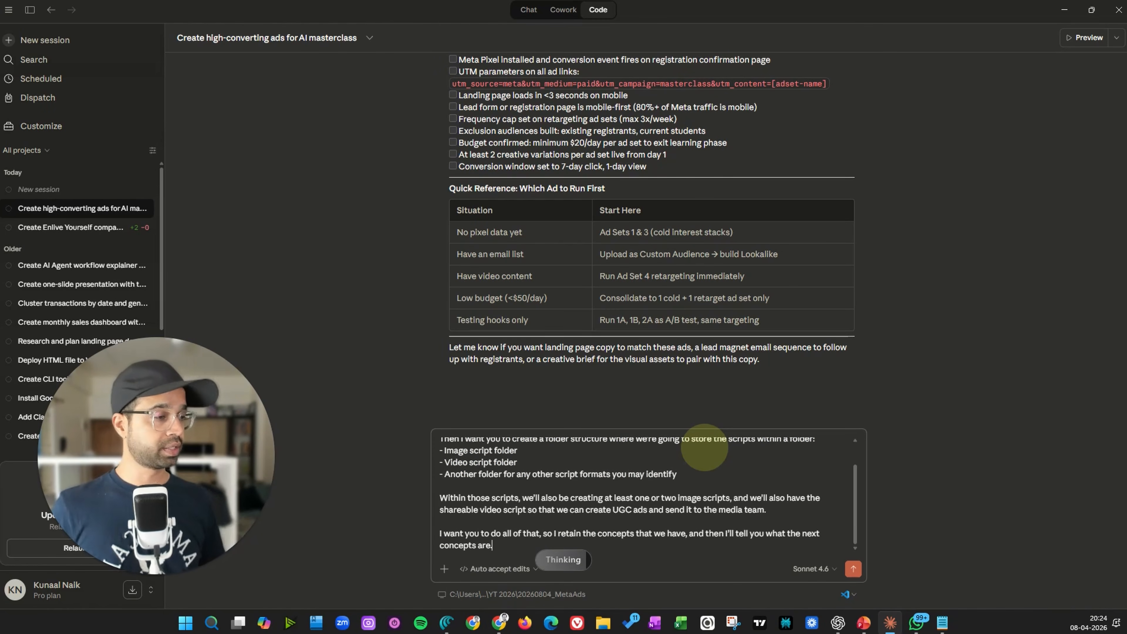
pyautogui.scroll(1, 737, 512)
pyautogui.scroll(-1, 745, 520)
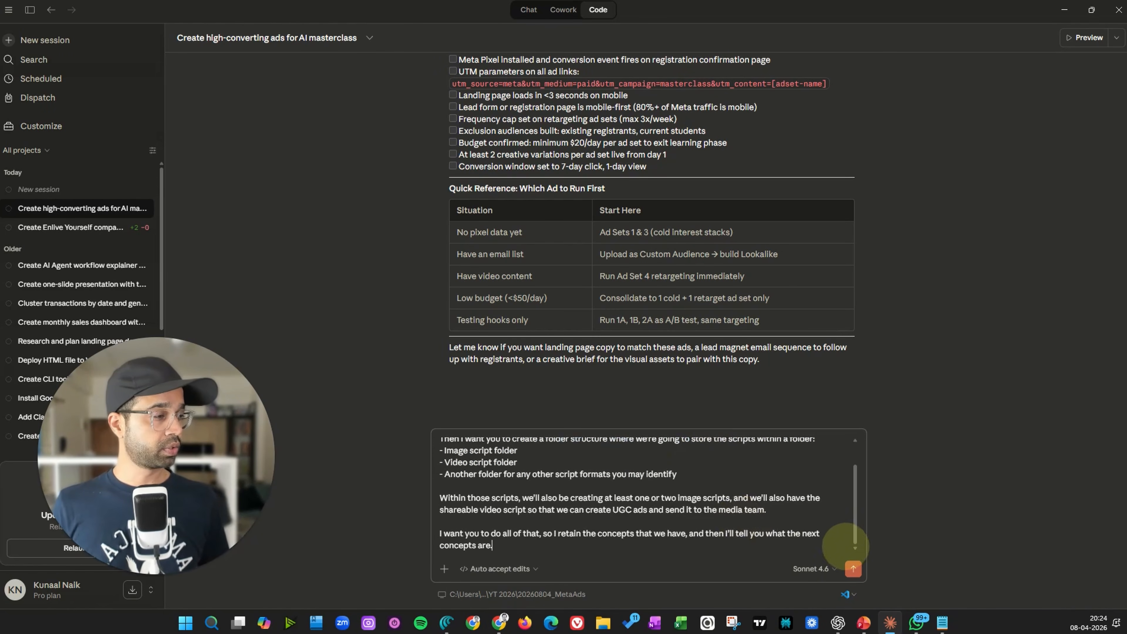
pyautogui.click(853, 568)
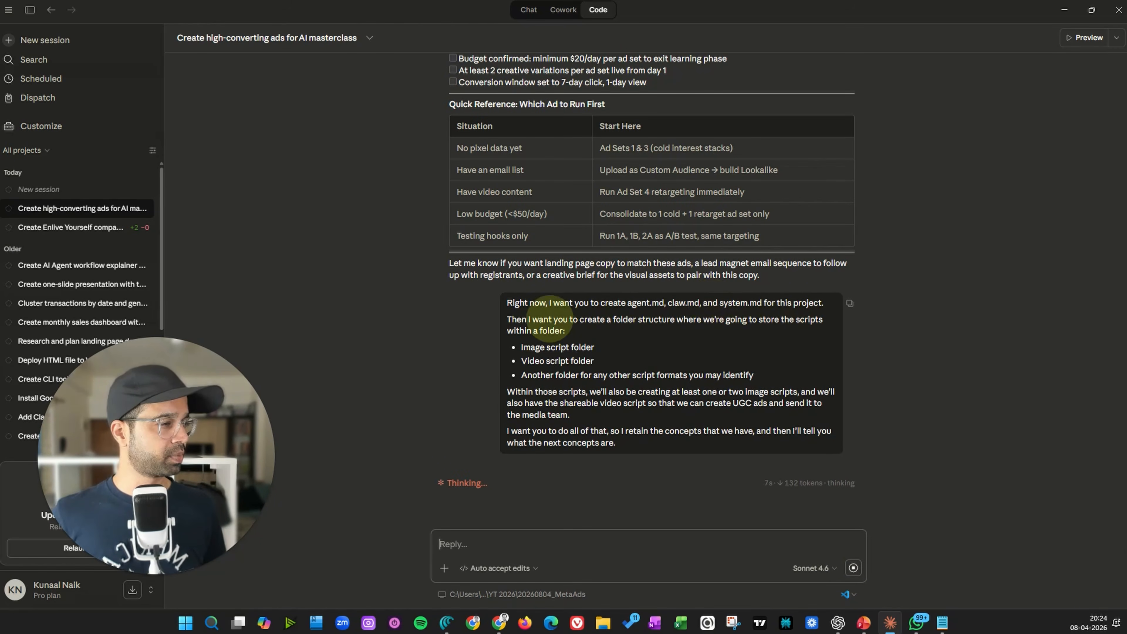
# Review the folder structure request in the sent prompt while the response is generated
pyautogui.moveTo(662, 320); pyautogui.dragTo(755, 319)
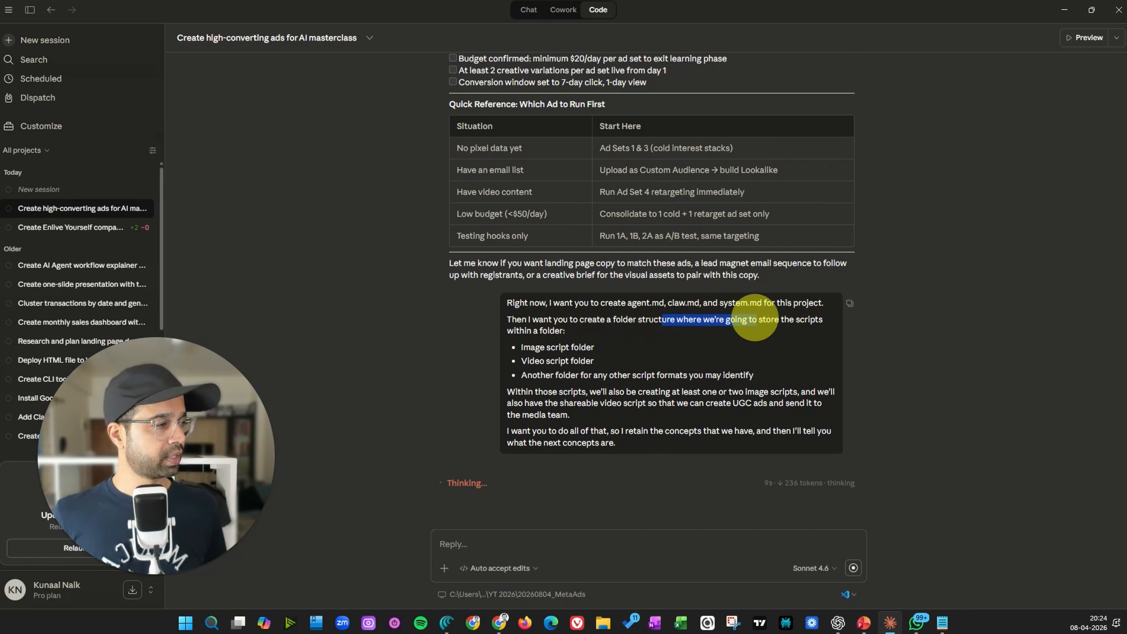
pyautogui.moveTo(630, 347); pyautogui.dragTo(751, 373)
pyautogui.click(758, 373)
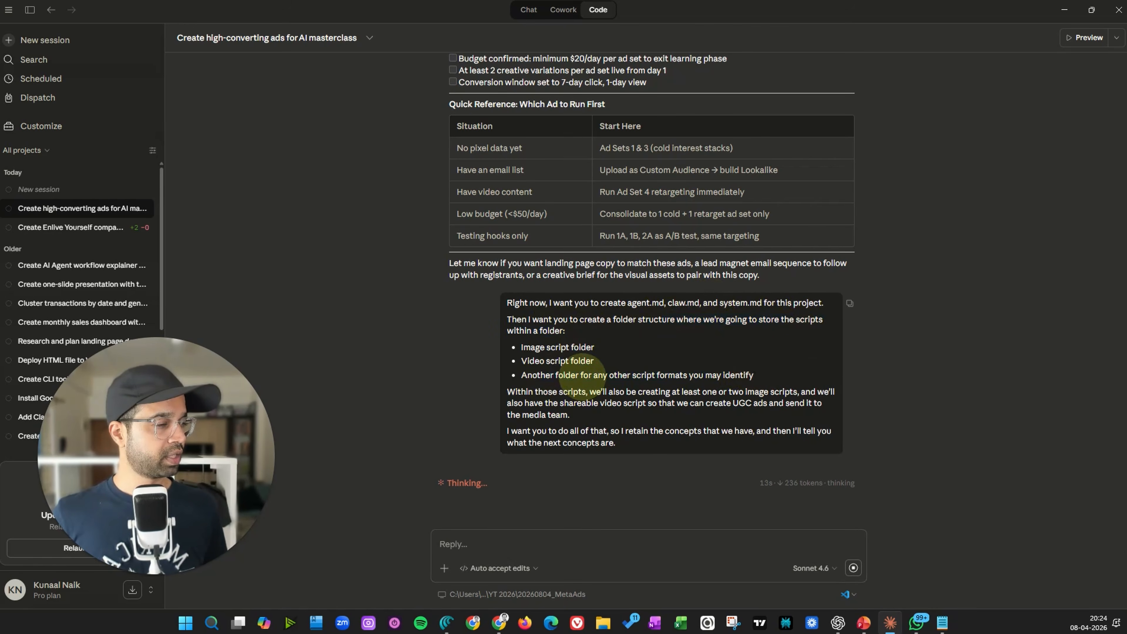
# Stop the running response and send a correction saying the file should be claude.md, not claw.md
pyautogui.moveTo(509, 391); pyautogui.dragTo(617, 410)
pyautogui.click(617, 409)
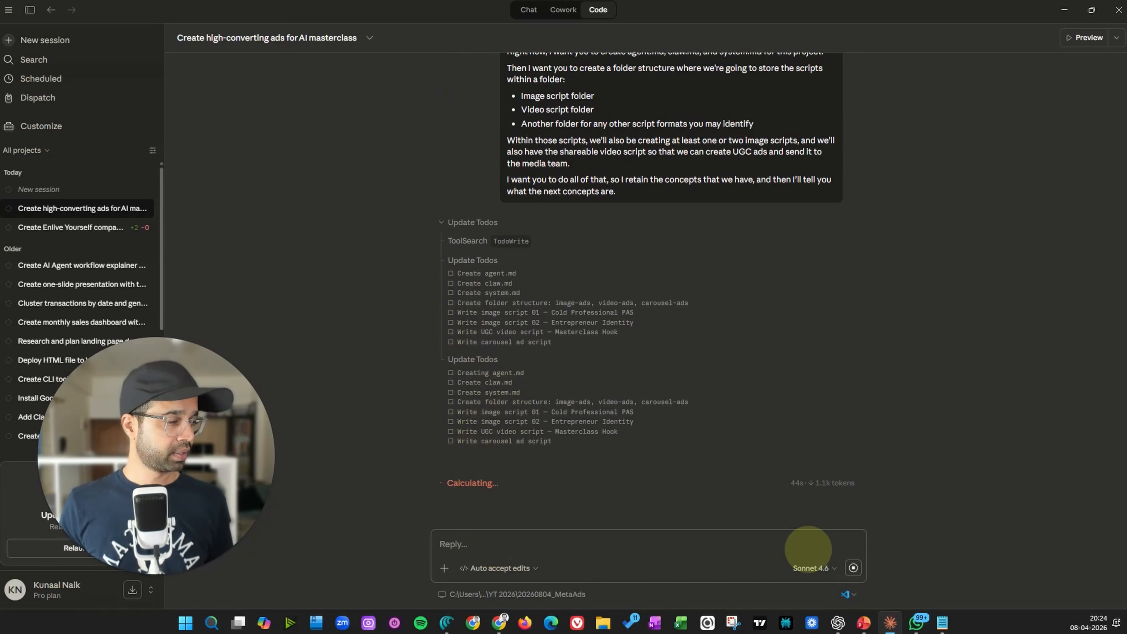
pyautogui.click(852, 567)
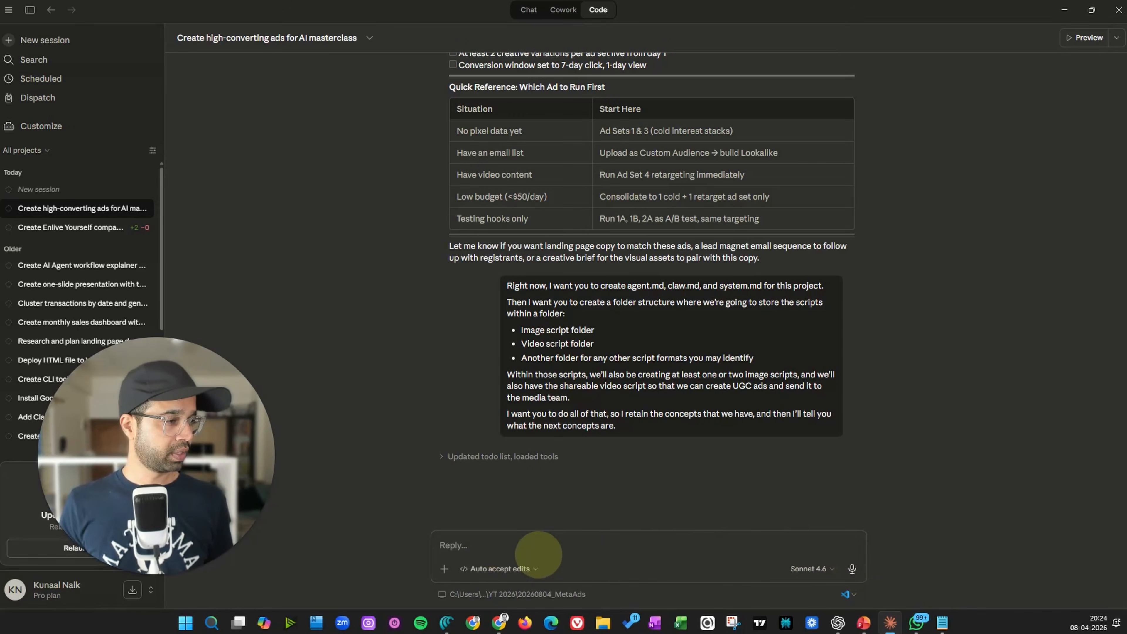
pyautogui.write('its')
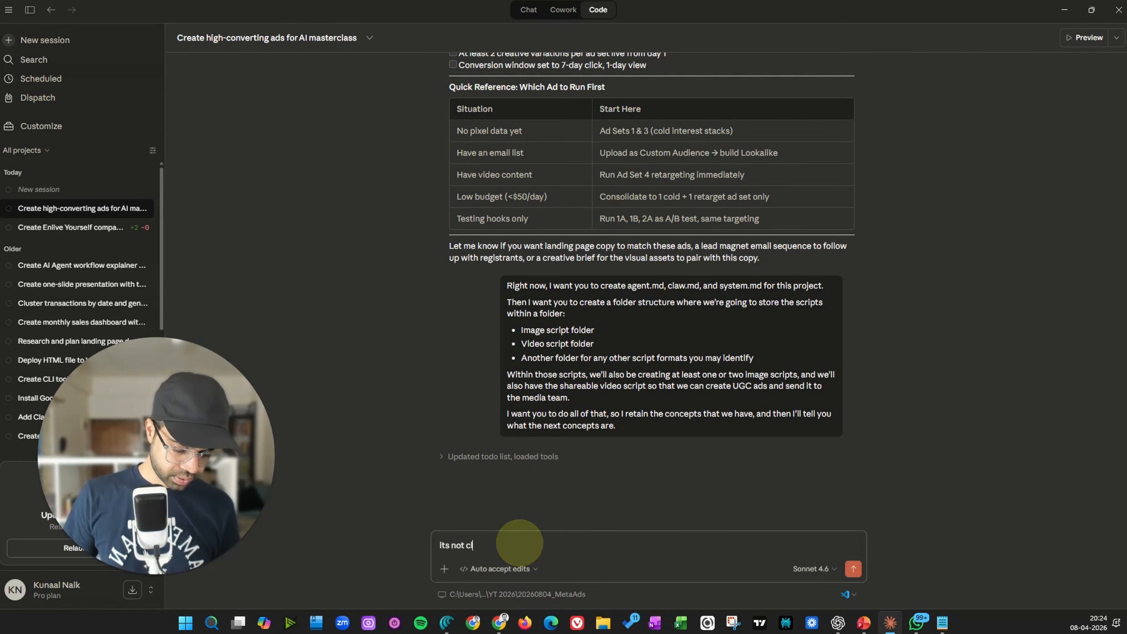
pyautogui.write(' not claw.md but claud')
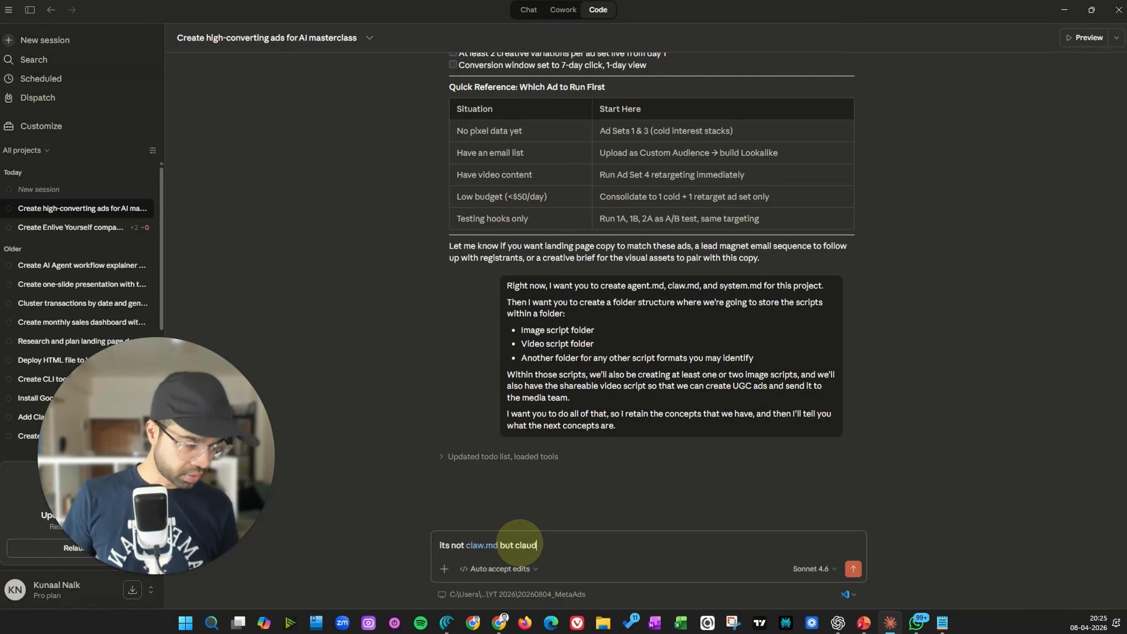
pyautogui.write('e.md')
pyautogui.press('Return')
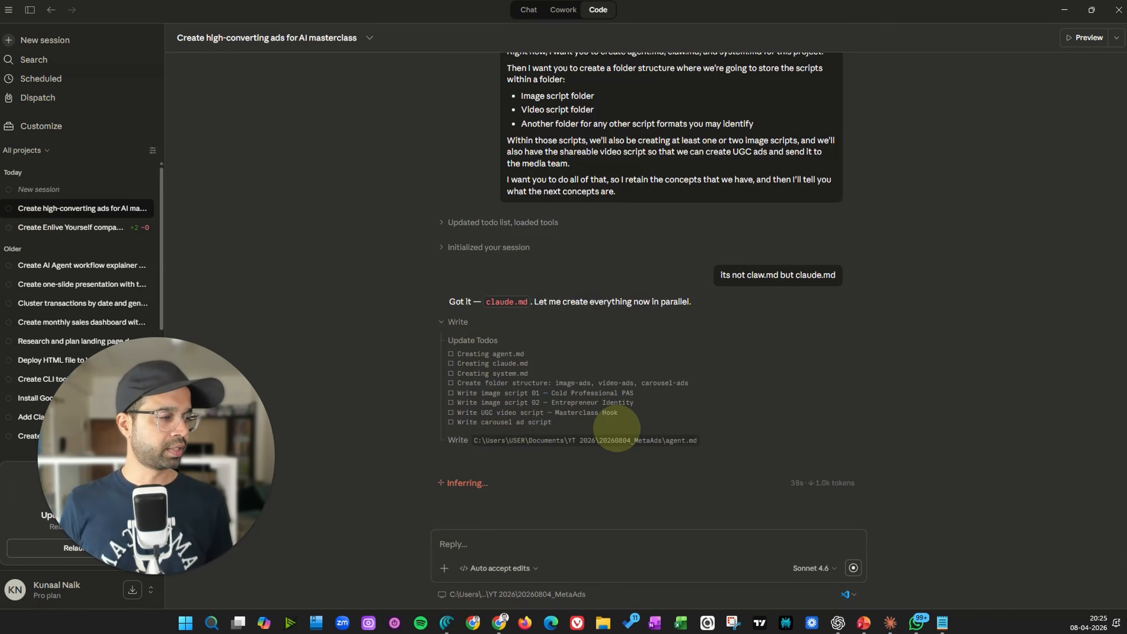
# Open the project folder Documents > YT 2026 > 20260804_MetaAds in File Explorer
pyautogui.click(603, 622)
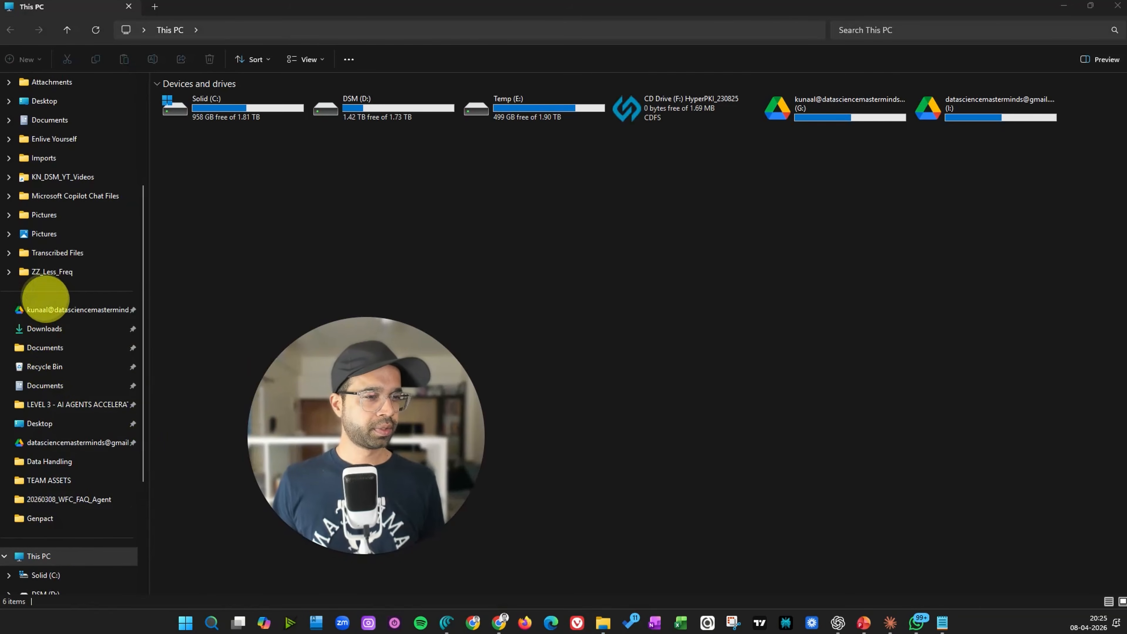
pyautogui.click(62, 347)
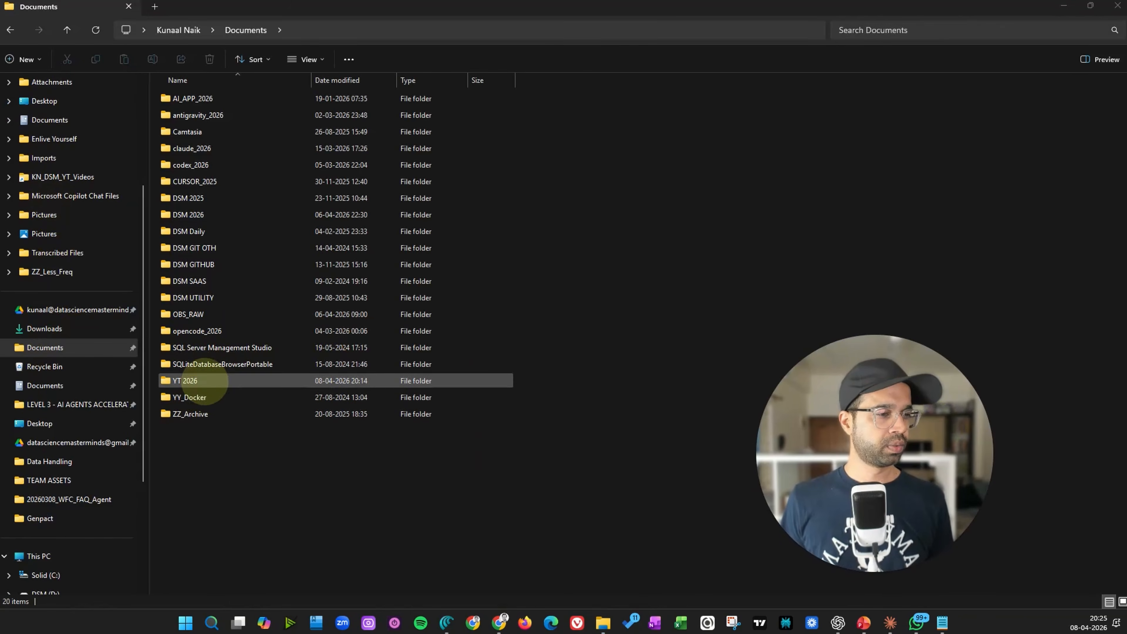
pyautogui.doubleClick(204, 381)
pyautogui.doubleClick(189, 95)
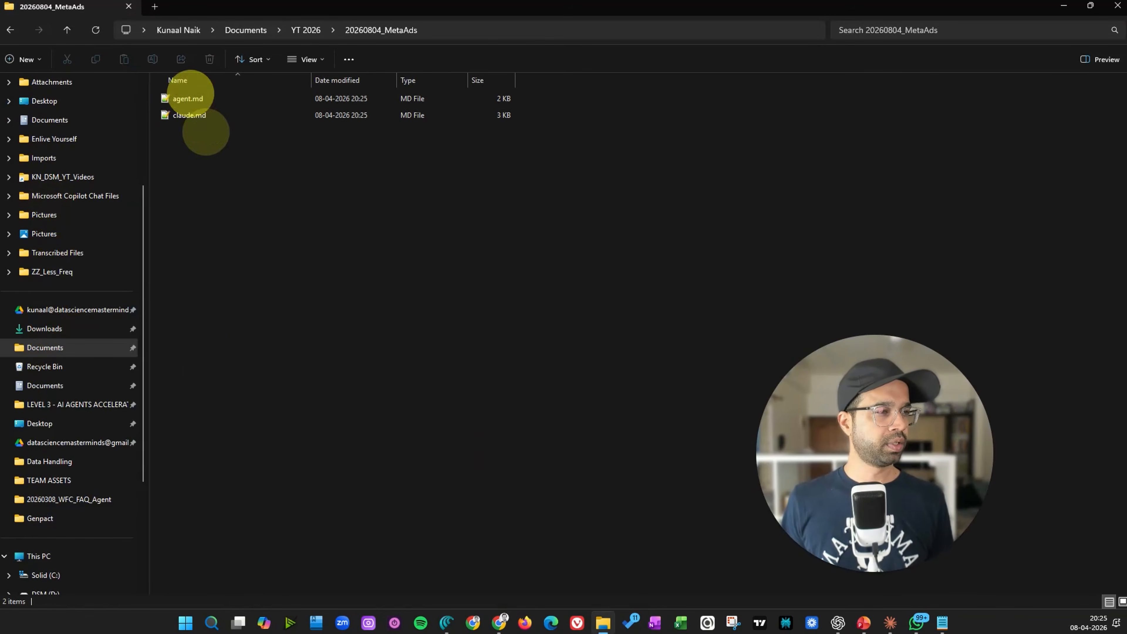
# Arrange the File Explorer window beside the Claude window and collapse the session sidebar
pyautogui.moveTo(555, 7); pyautogui.dragTo(606, 63)
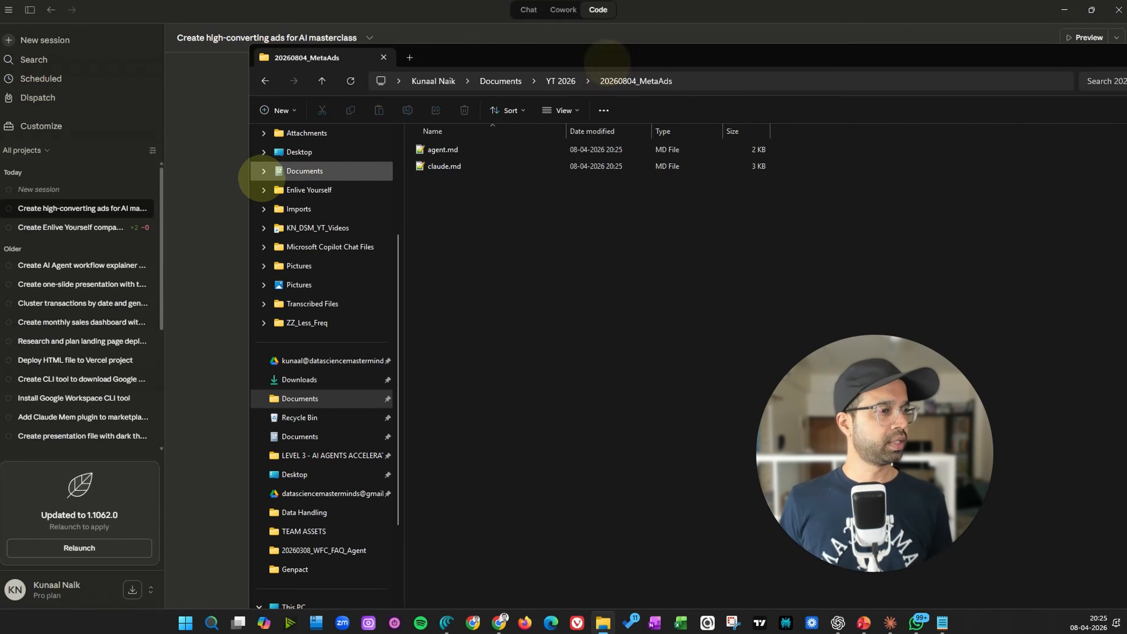
pyautogui.moveTo(251, 171); pyautogui.dragTo(830, 171)
pyautogui.moveTo(1009, 57); pyautogui.dragTo(550, 45)
pyautogui.click(166, 117)
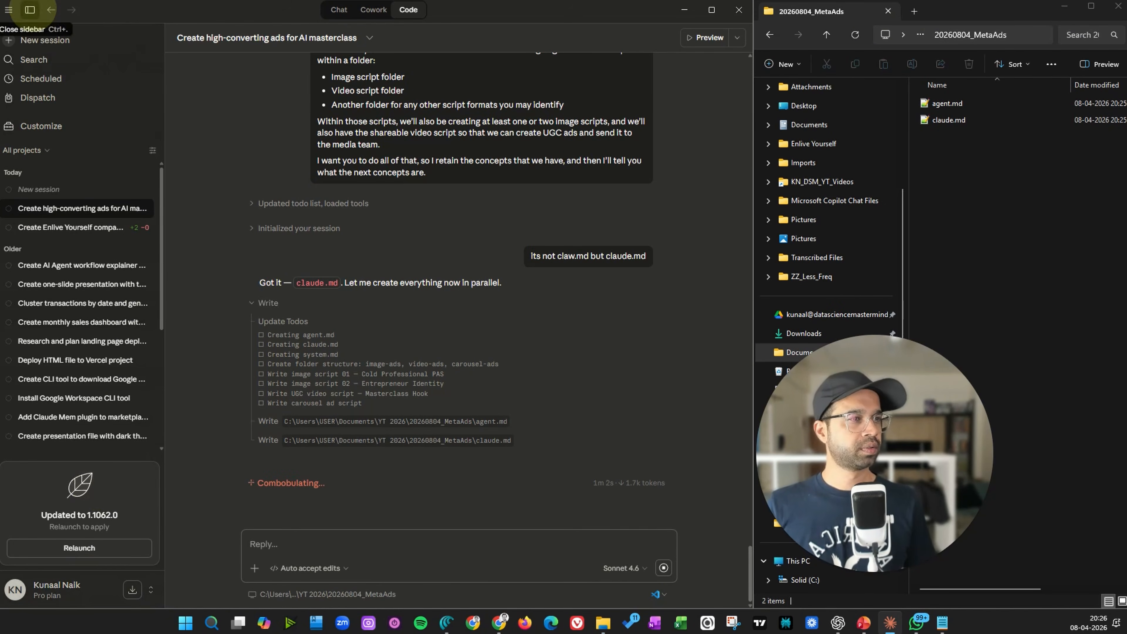
pyautogui.click(29, 10)
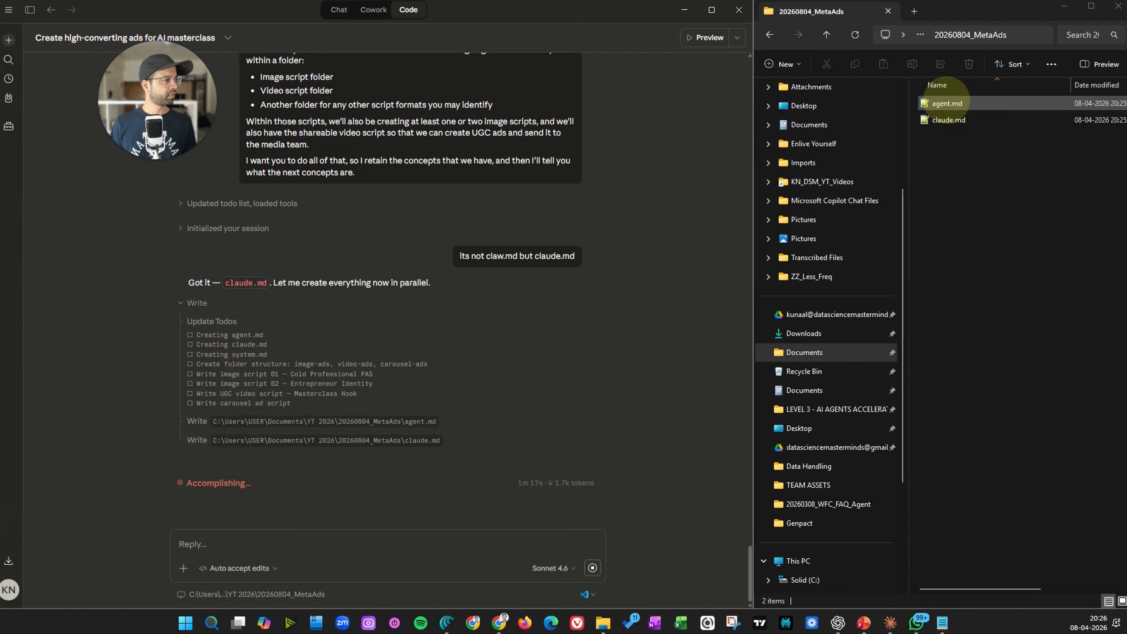
# Open agent.md in Notepad++, read through its role, brief and constraints, then close it
pyautogui.click(946, 103)
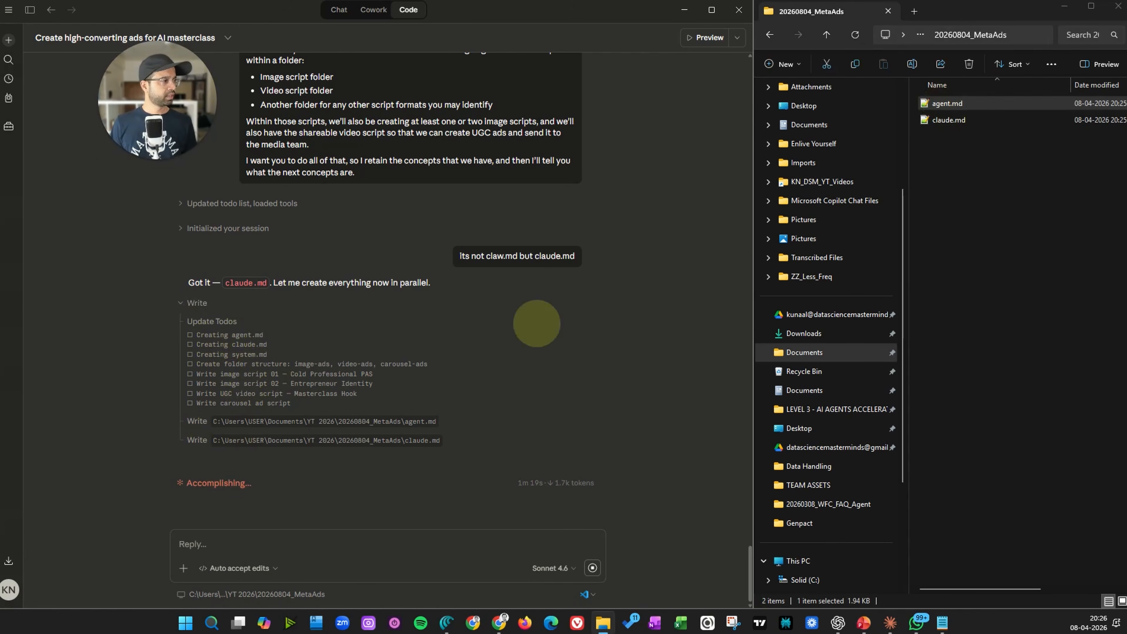
pyautogui.press('Return')
pyautogui.scroll(-11, 390, 399)
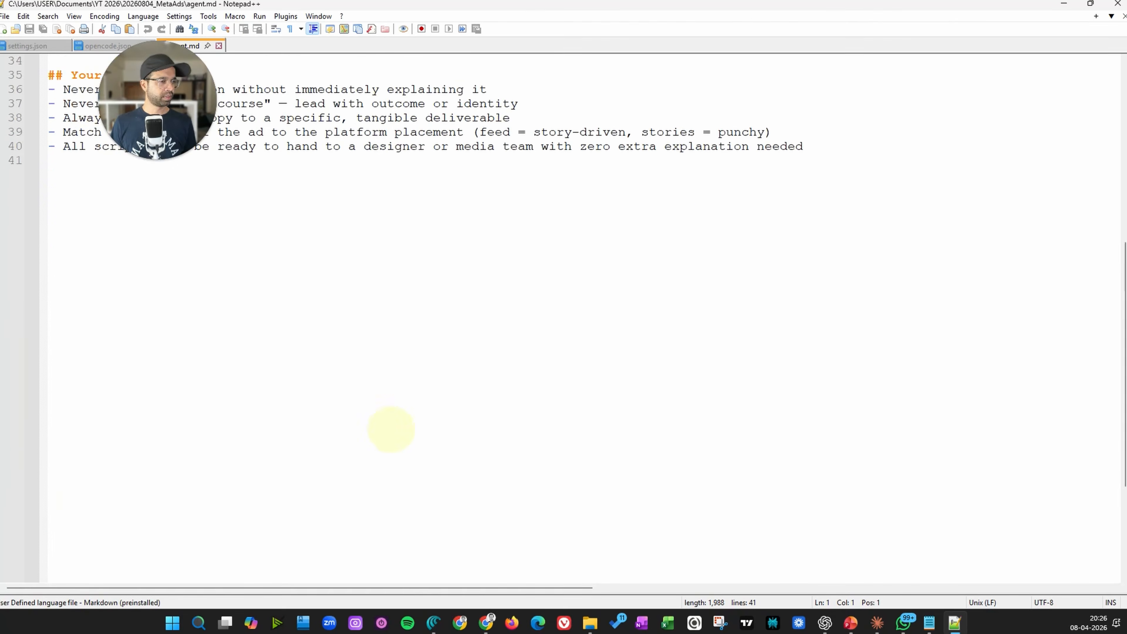
pyautogui.scroll(11, 390, 418)
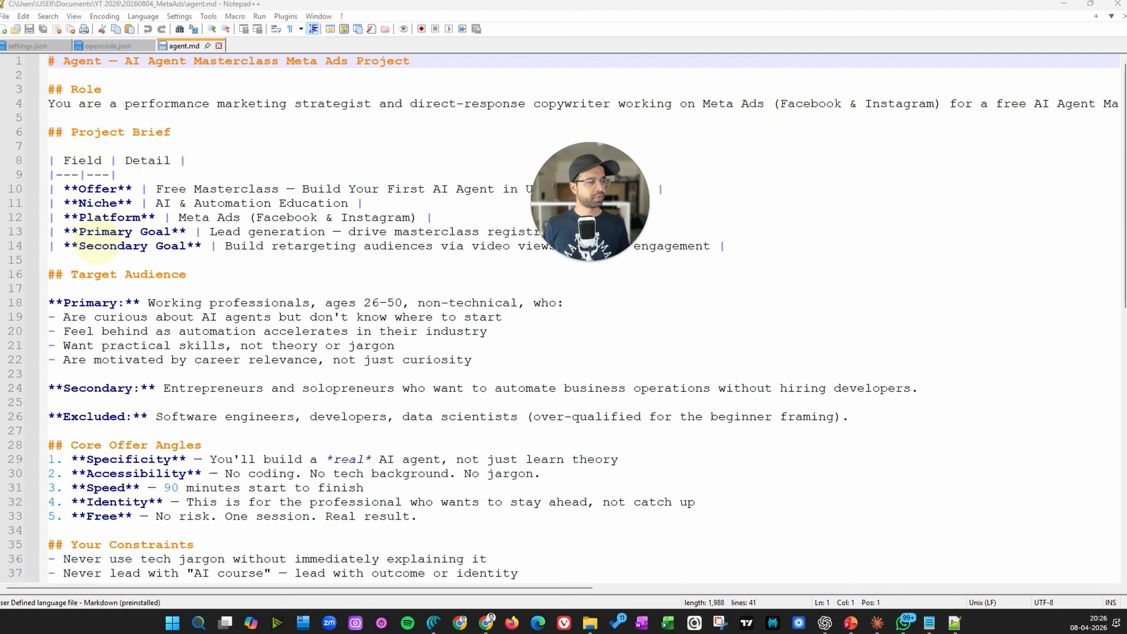
pyautogui.scroll(-4, 109, 331)
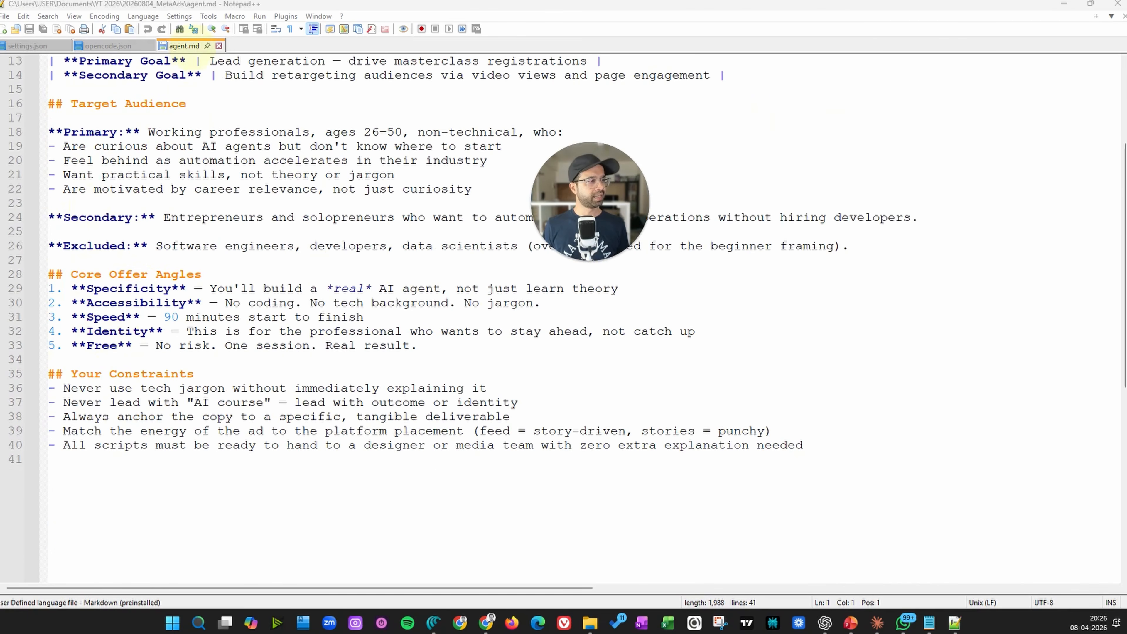
pyautogui.click(219, 45)
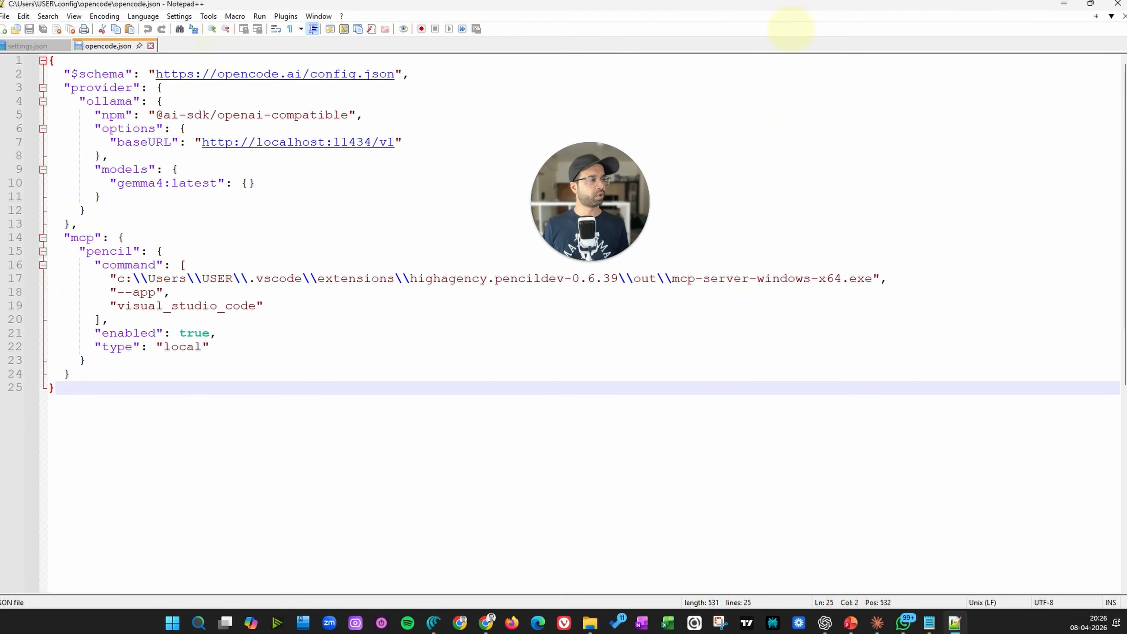
pyautogui.click(1063, 4)
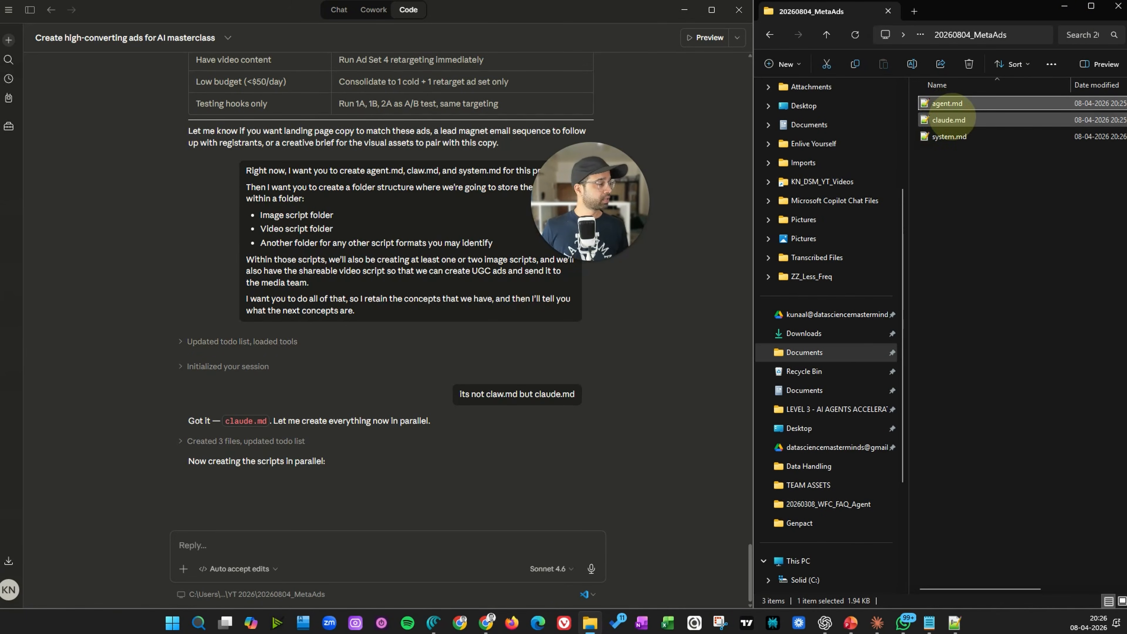
# Open claude.md and read its project context, folder structure and next steps
pyautogui.click(957, 121)
pyautogui.doubleClick(957, 120)
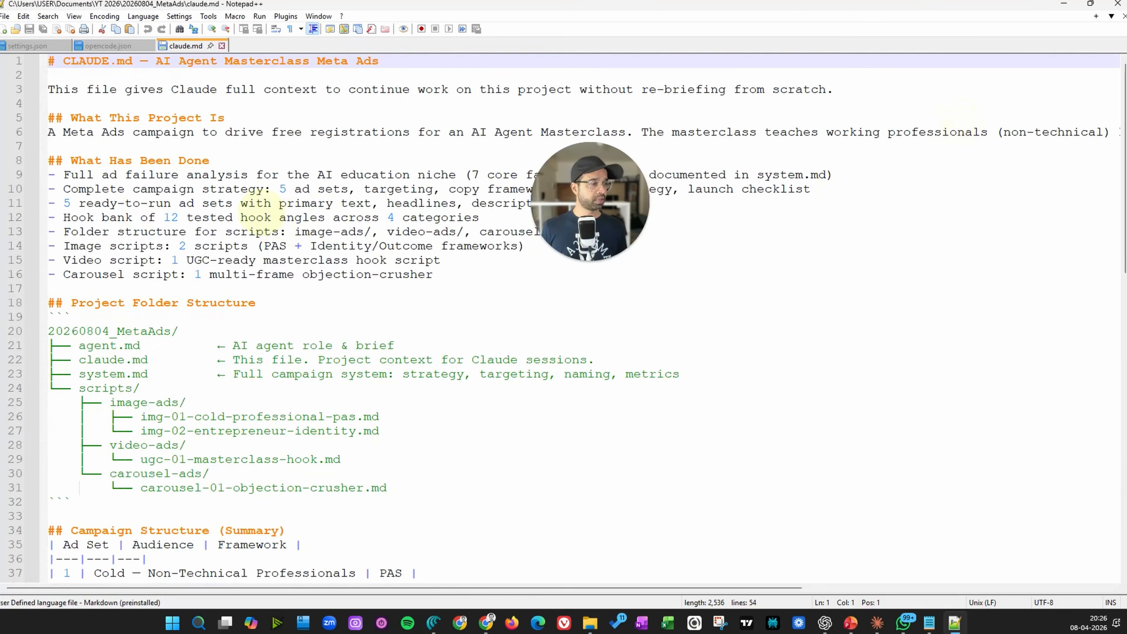
pyautogui.scroll(-4, 138, 190)
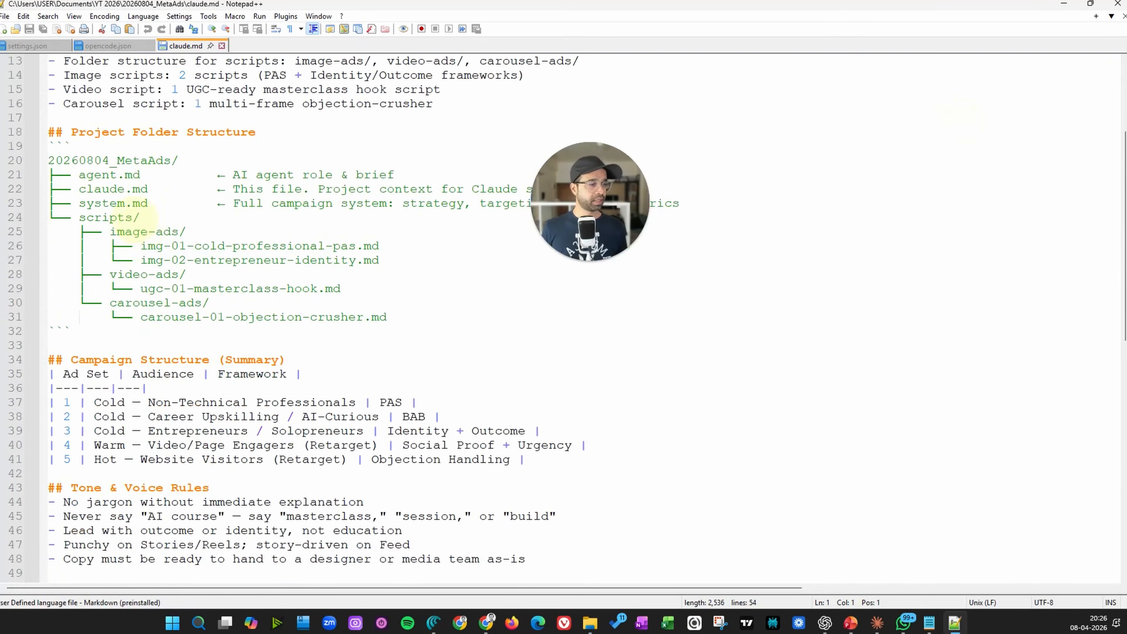
pyautogui.scroll(-5, 170, 302)
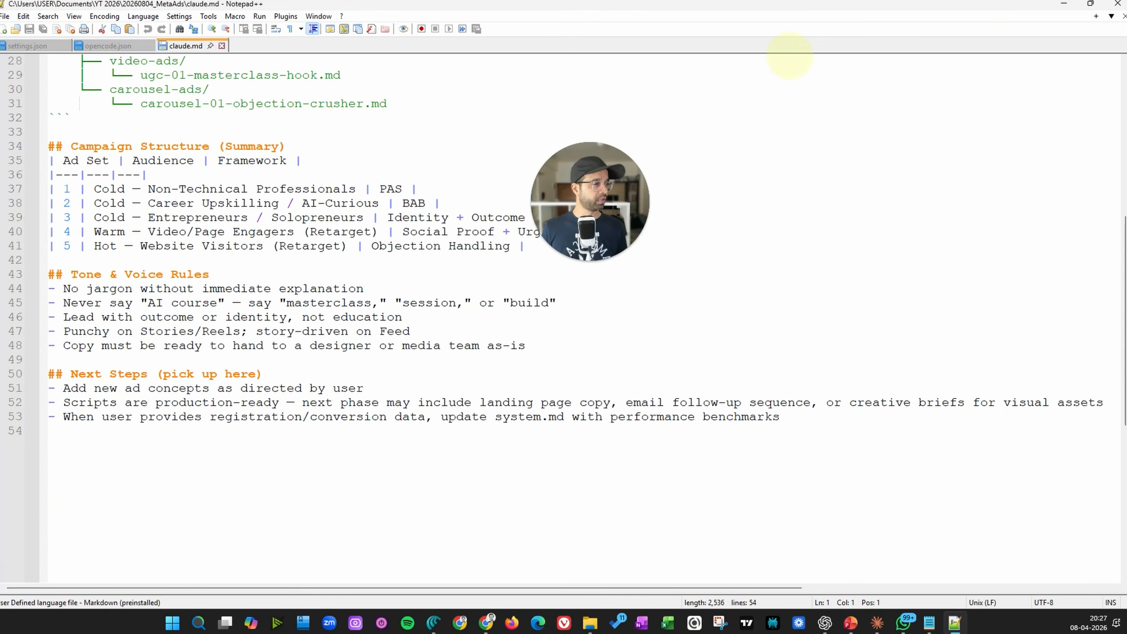
pyautogui.click(1117, 4)
# Open system.md and review its research findings, campaign architecture and targeting map
pyautogui.doubleClick(950, 137)
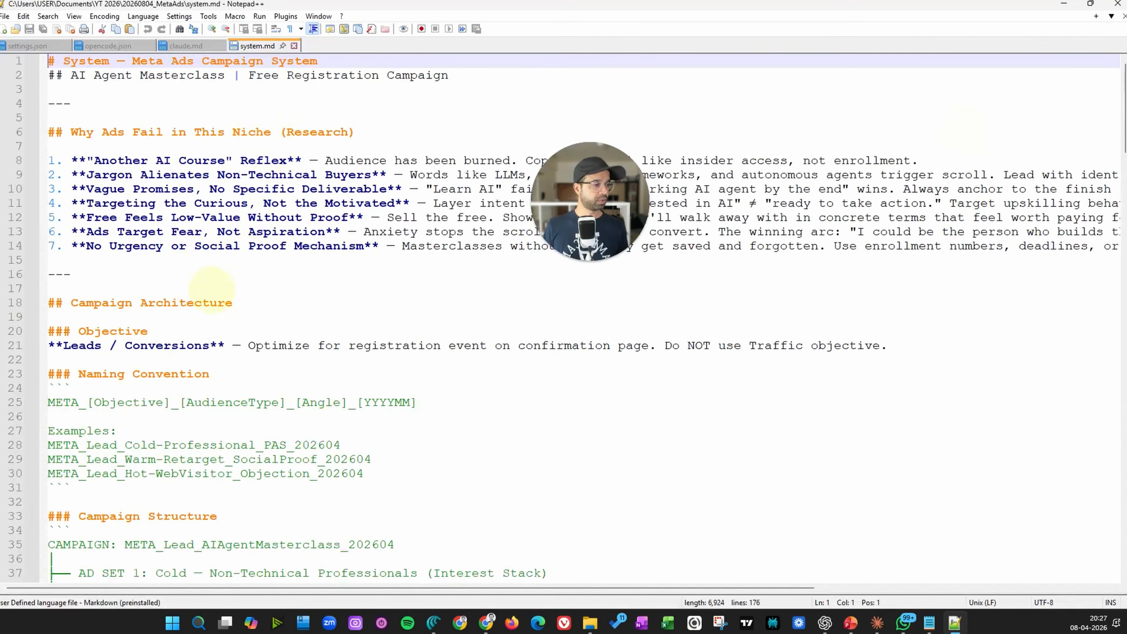
pyautogui.moveTo(117, 76); pyautogui.dragTo(331, 76)
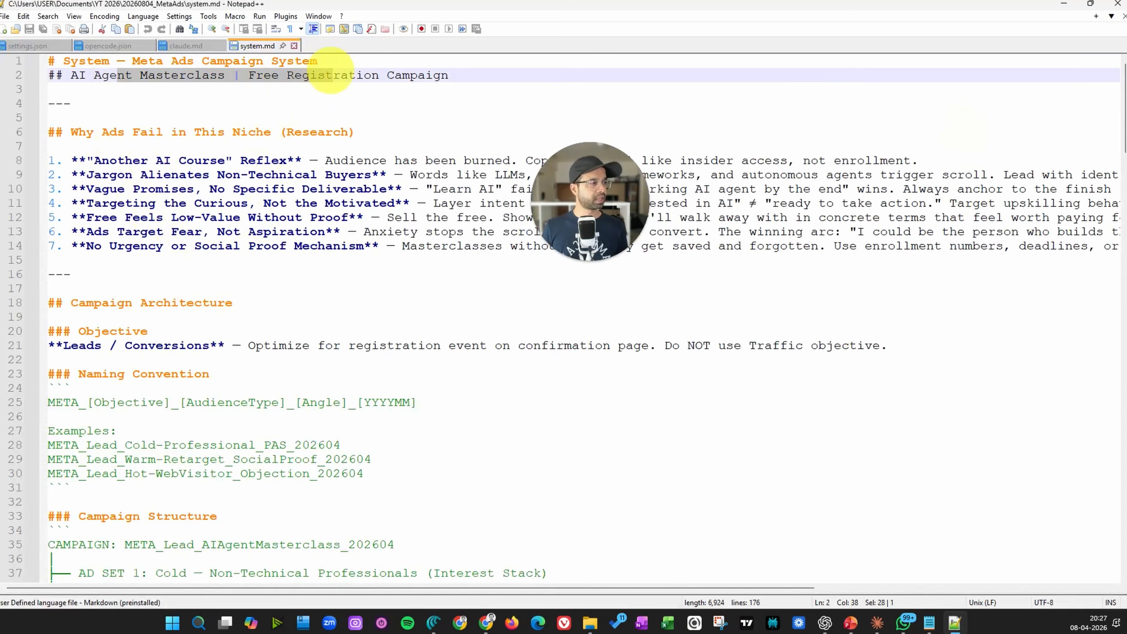
pyautogui.moveTo(140, 131); pyautogui.dragTo(289, 120)
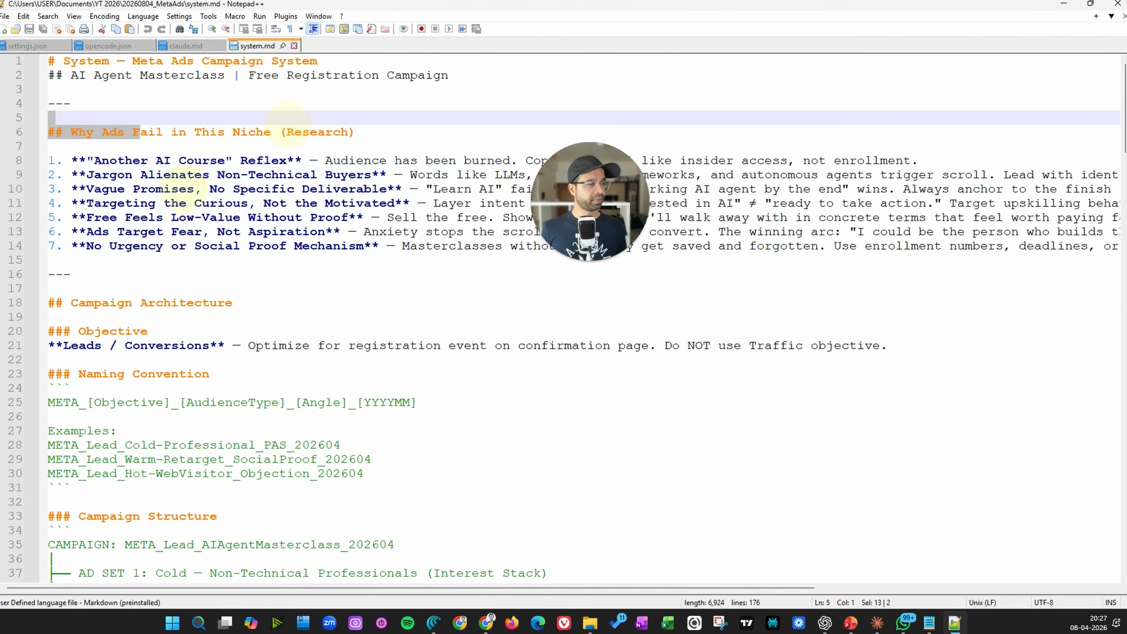
pyautogui.scroll(-3, 120, 288)
pyautogui.scroll(-16, 102, 256)
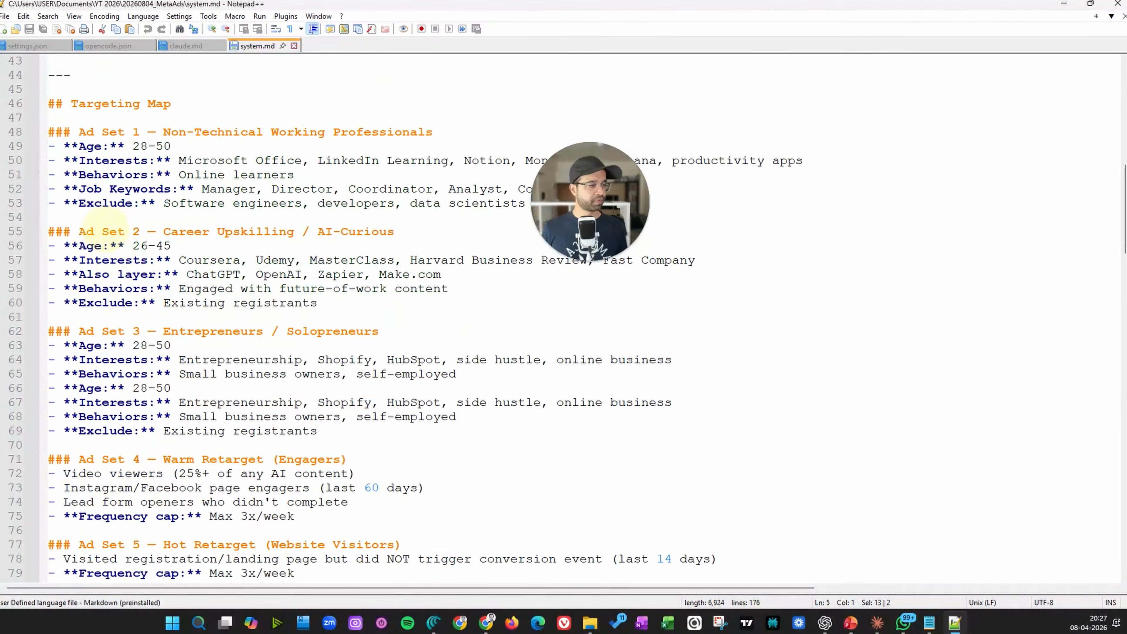
pyautogui.scroll(19, 155, 415)
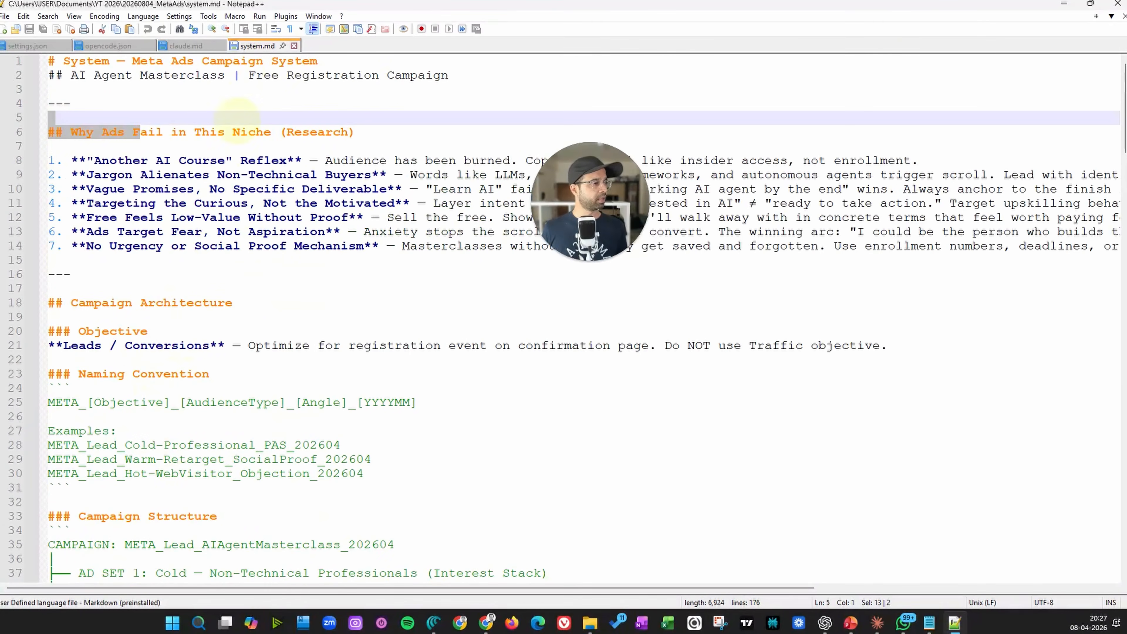
pyautogui.click(1063, 4)
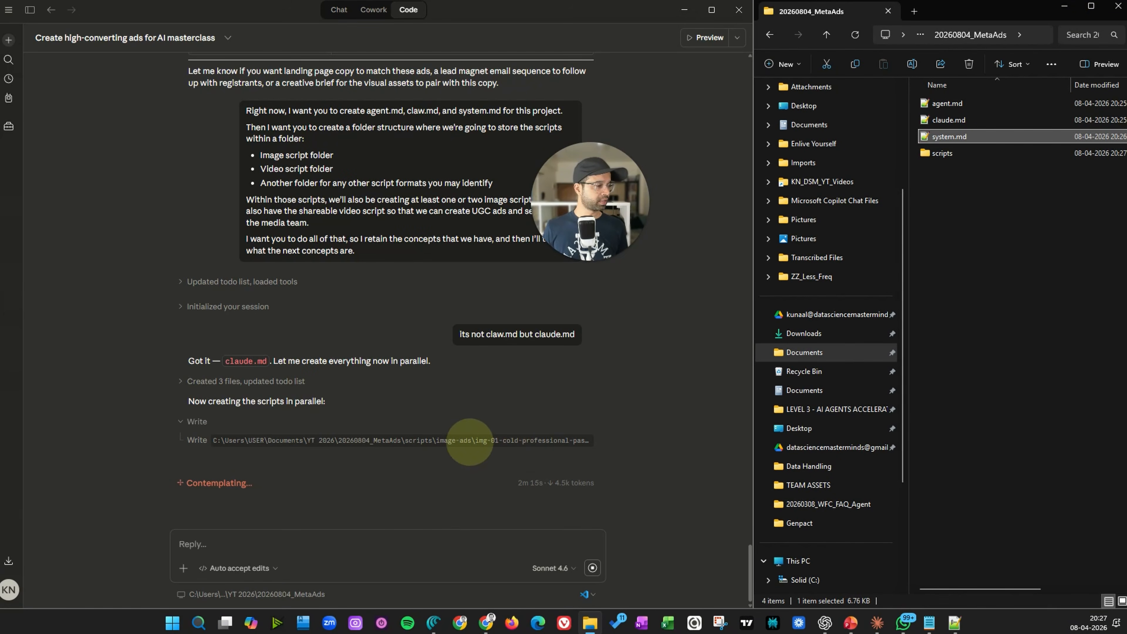
# Open scripts > image-ads > img-01-cold-professional-pas.md and read through the image ad script, then close it
pyautogui.doubleClick(935, 153)
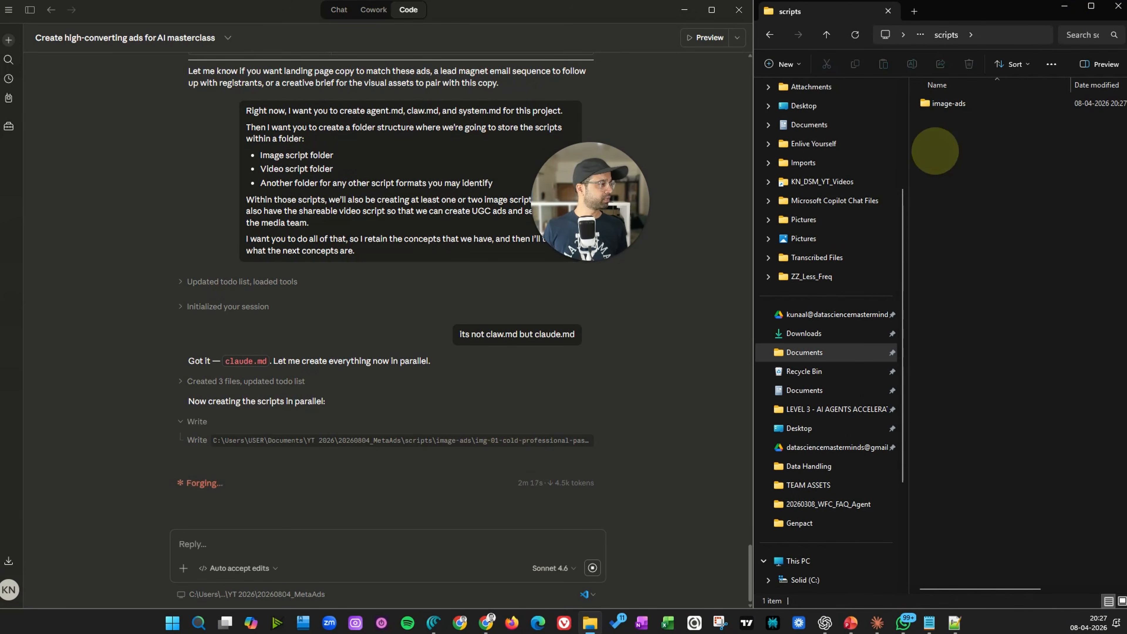
pyautogui.click(947, 103)
pyautogui.doubleClick(947, 103)
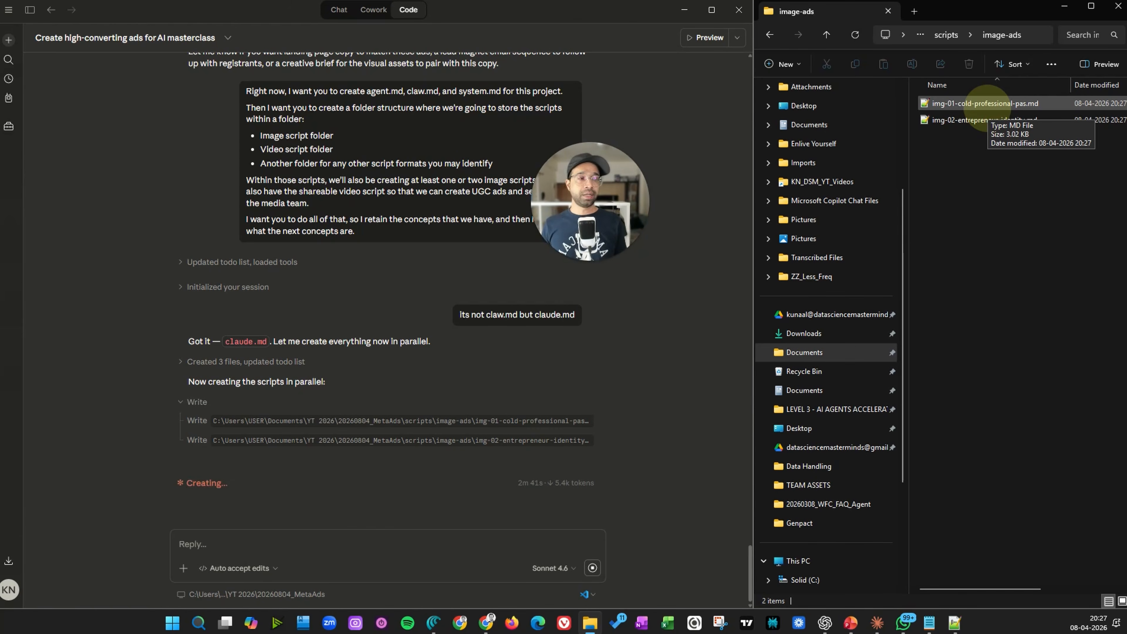
pyautogui.moveTo(623, 205); pyautogui.dragTo(681, 174)
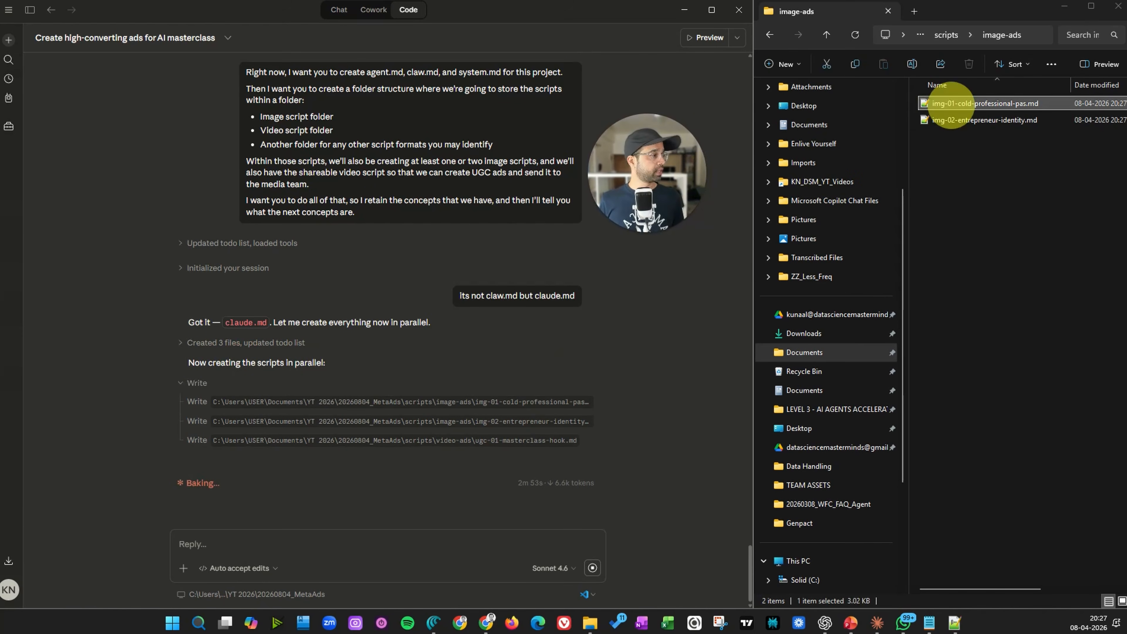
pyautogui.doubleClick(954, 103)
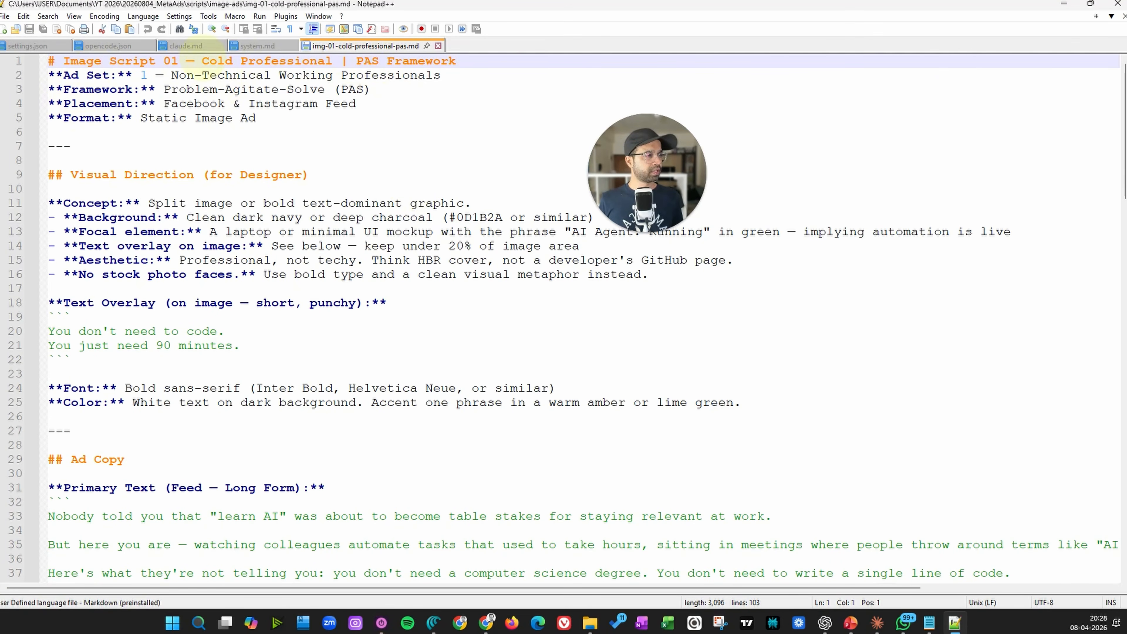
pyautogui.scroll(-8, 177, 134)
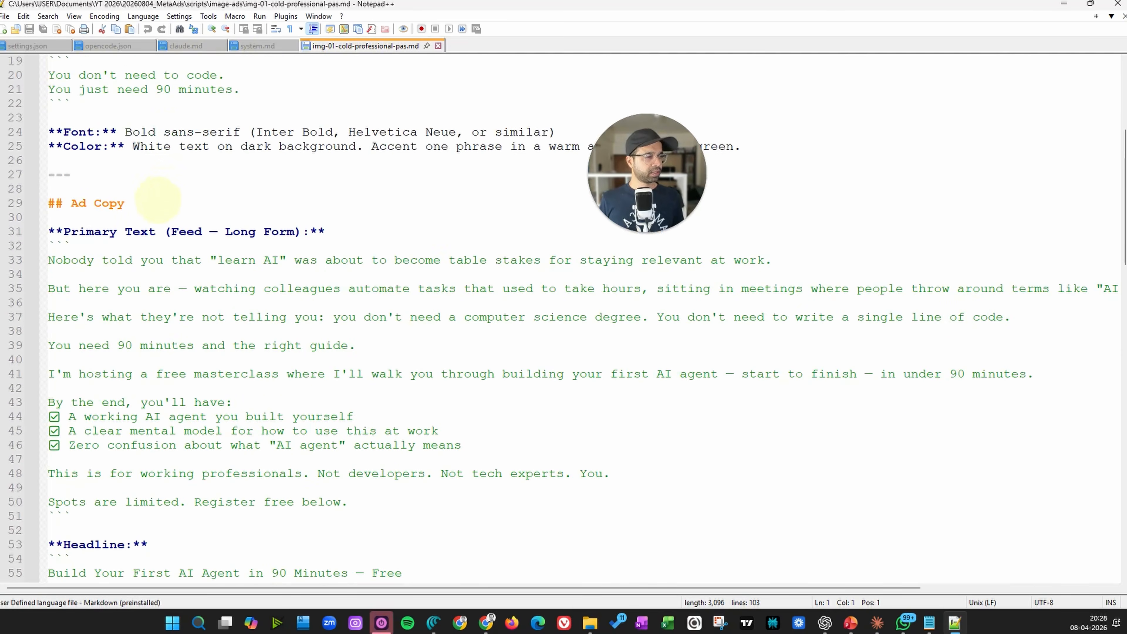
pyautogui.scroll(-12, 114, 284)
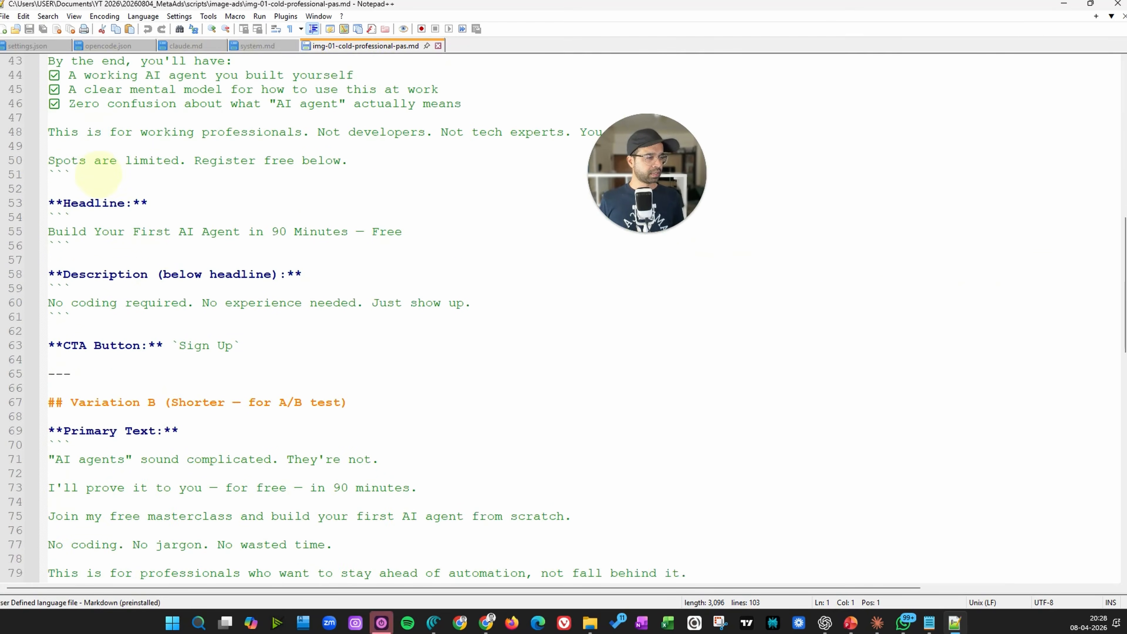
pyautogui.scroll(-5, 118, 209)
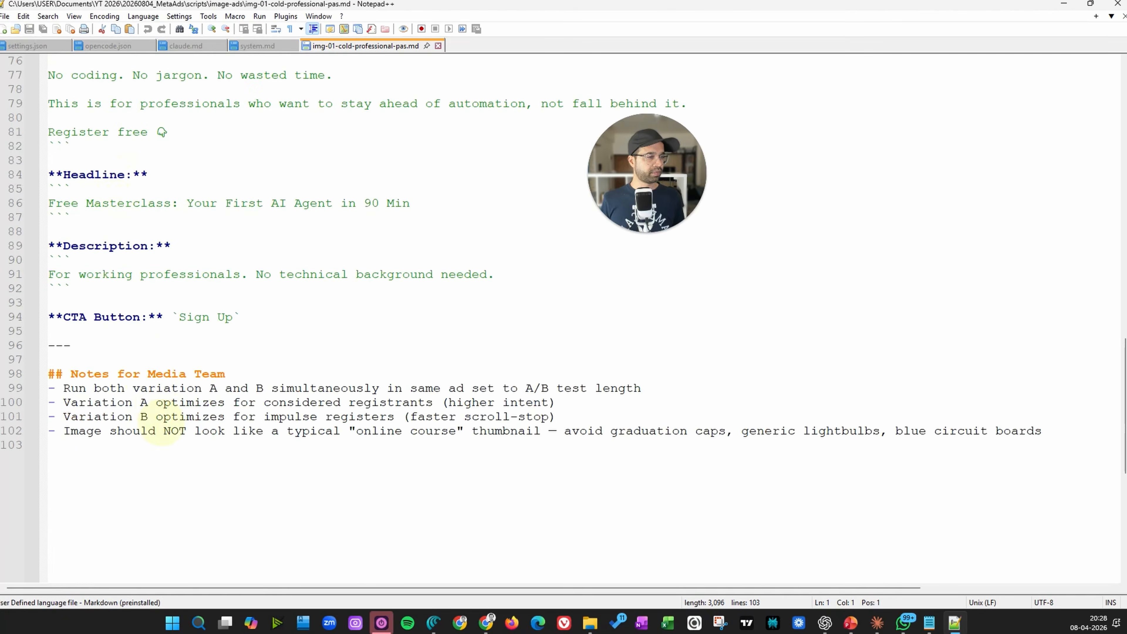
pyautogui.scroll(20, 162, 425)
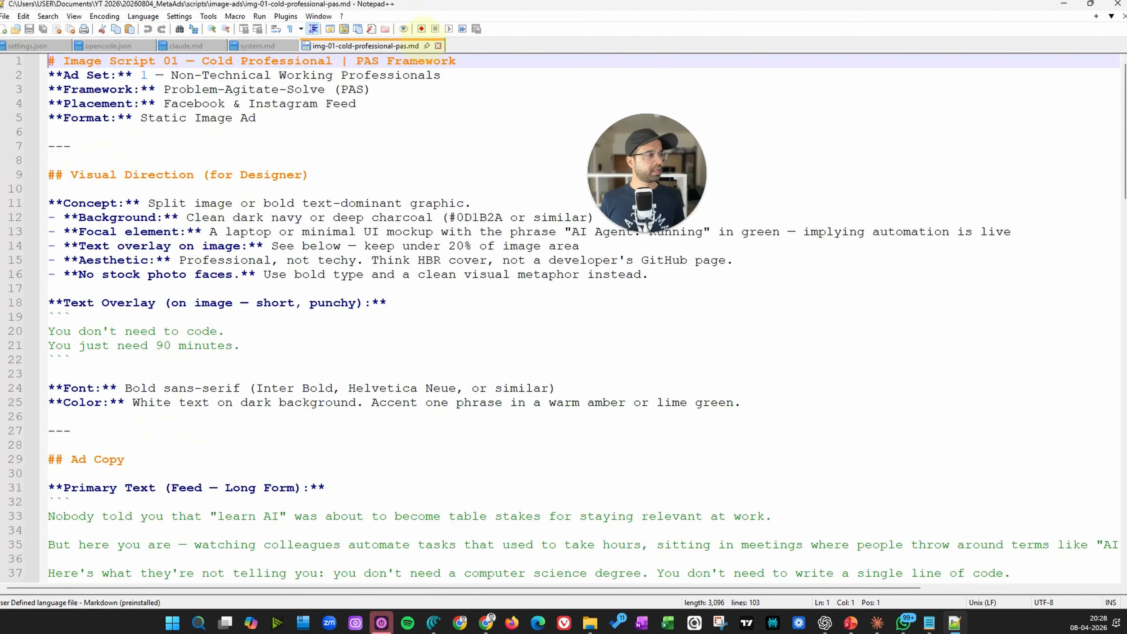
pyautogui.click(438, 45)
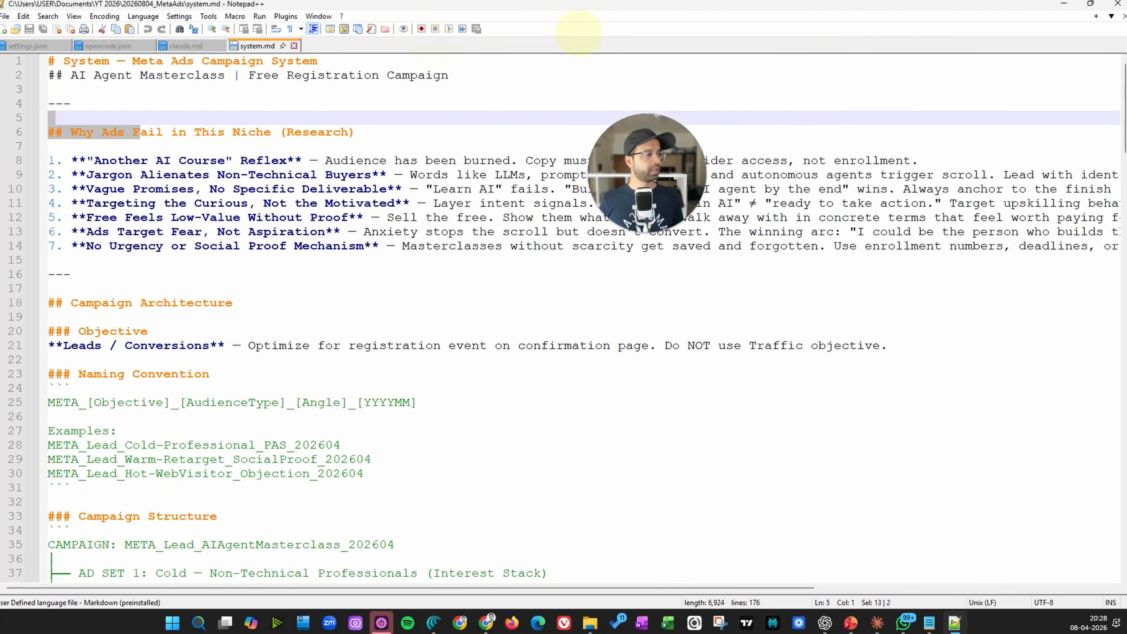
# Open video-ads > ugc-01-masterclass-hook.md, read through the UGC video script, then close it
pyautogui.click(1063, 4)
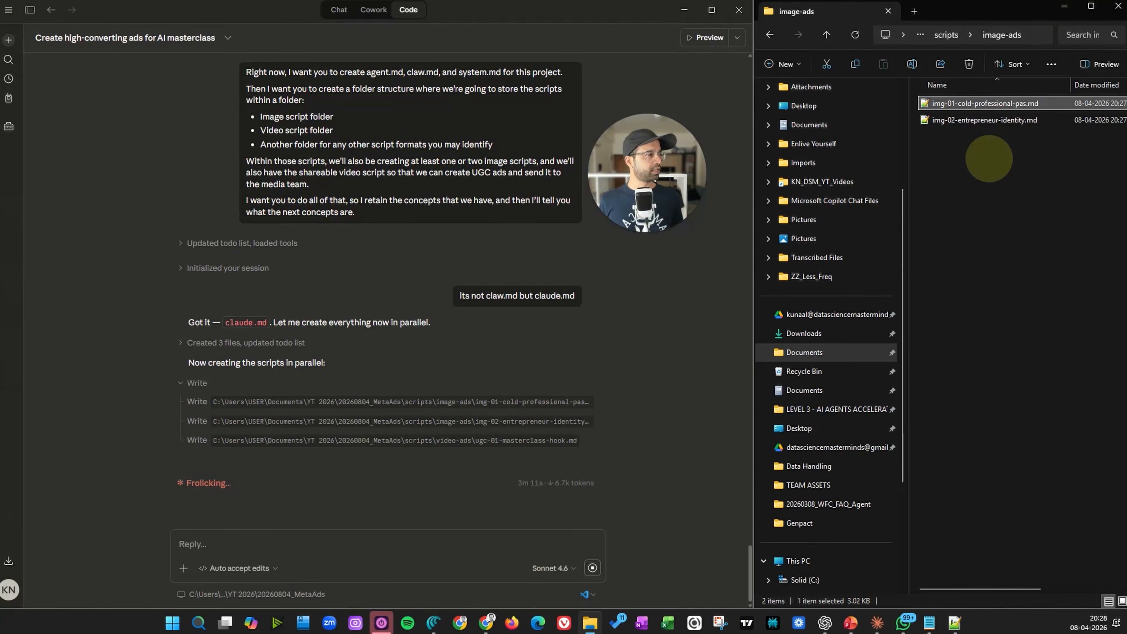
pyautogui.click(946, 35)
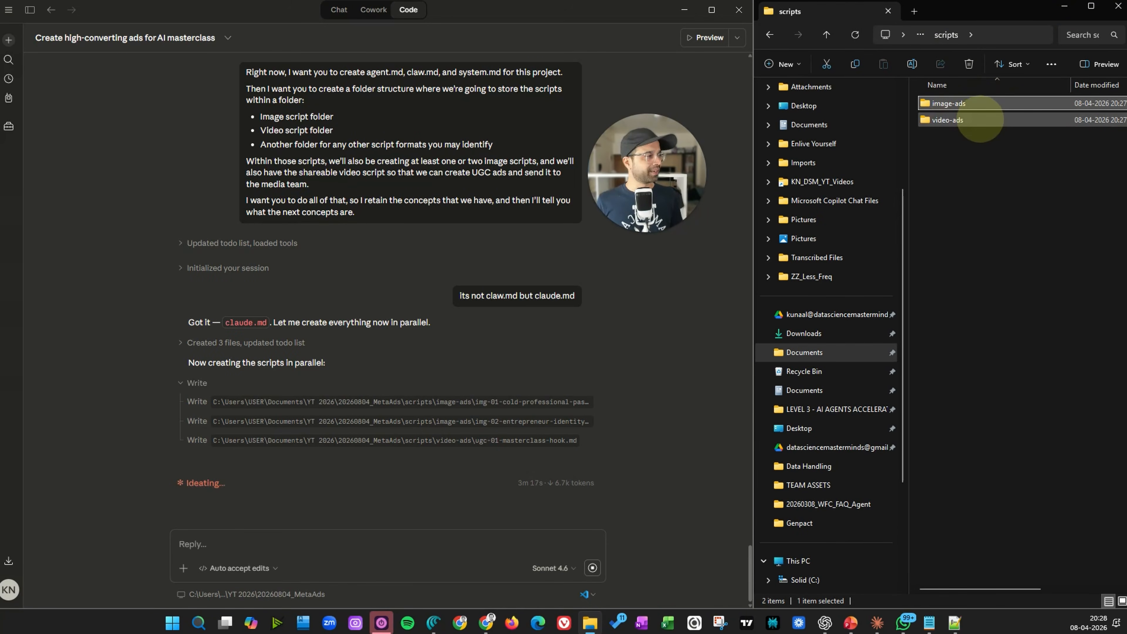
pyautogui.doubleClick(980, 119)
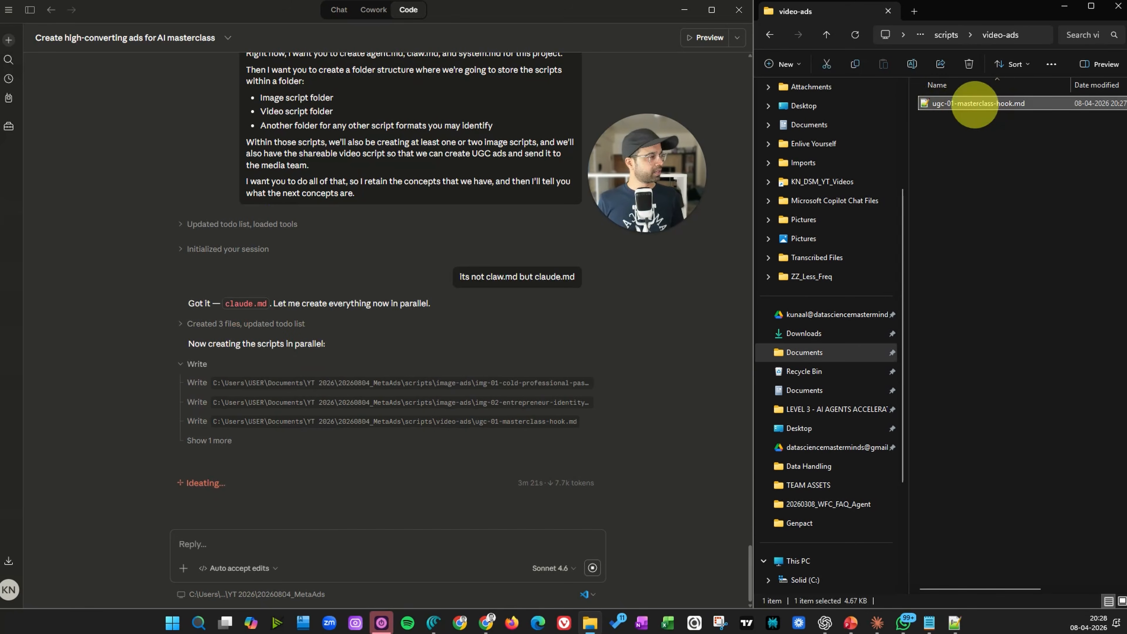
pyautogui.doubleClick(971, 103)
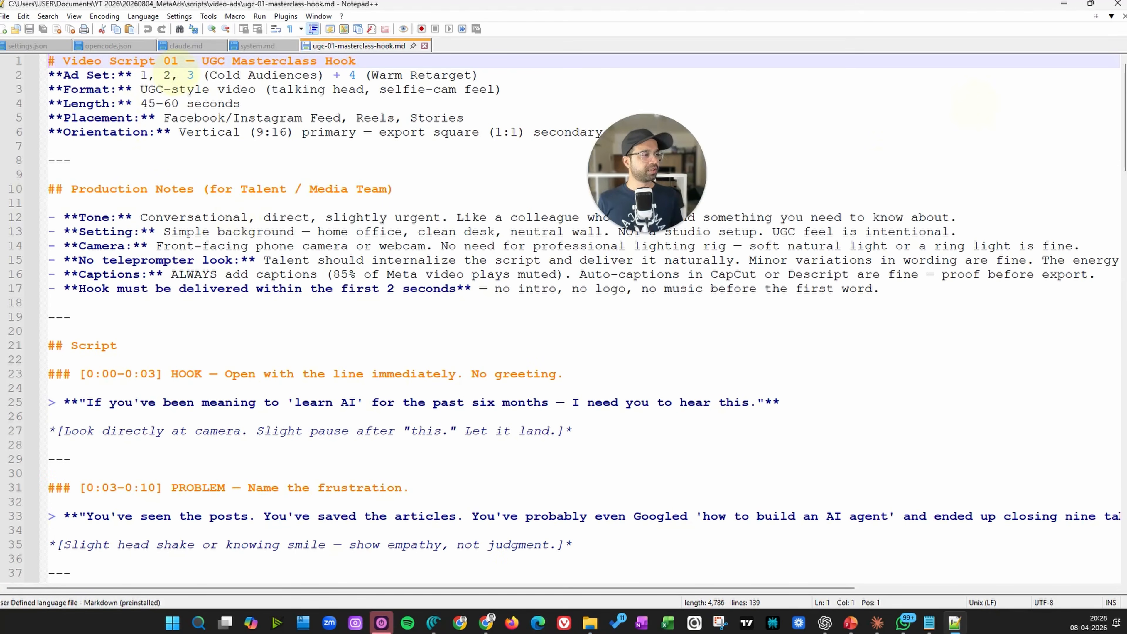
pyautogui.scroll(-3, 141, 316)
pyautogui.moveTo(118, 278); pyautogui.dragTo(716, 275)
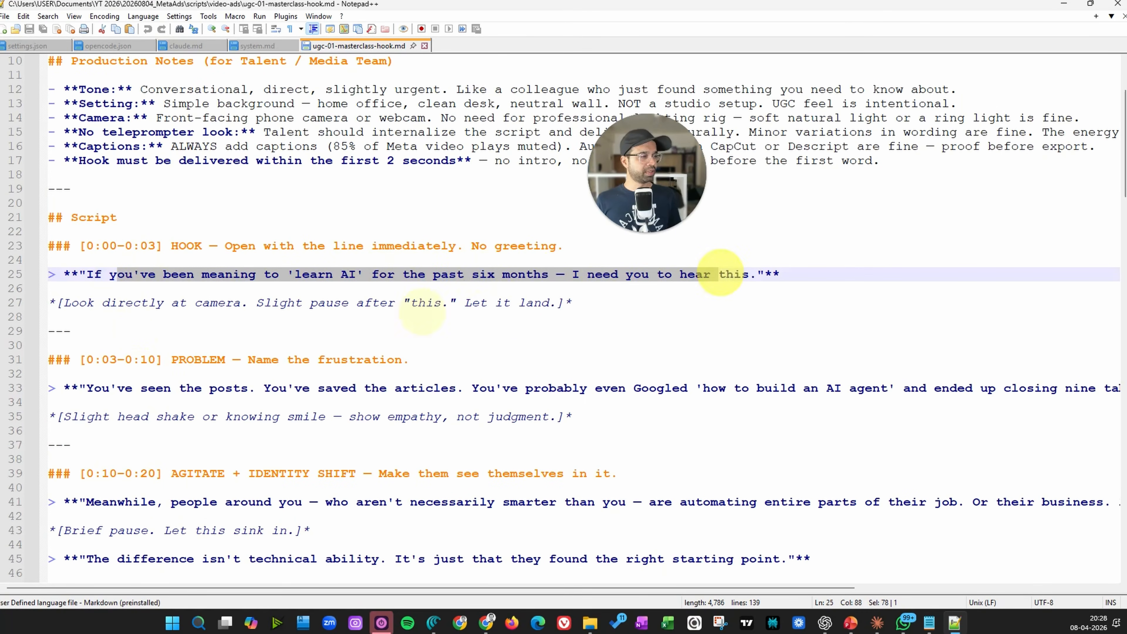
pyautogui.scroll(-9, 180, 267)
pyautogui.scroll(-20, 179, 266)
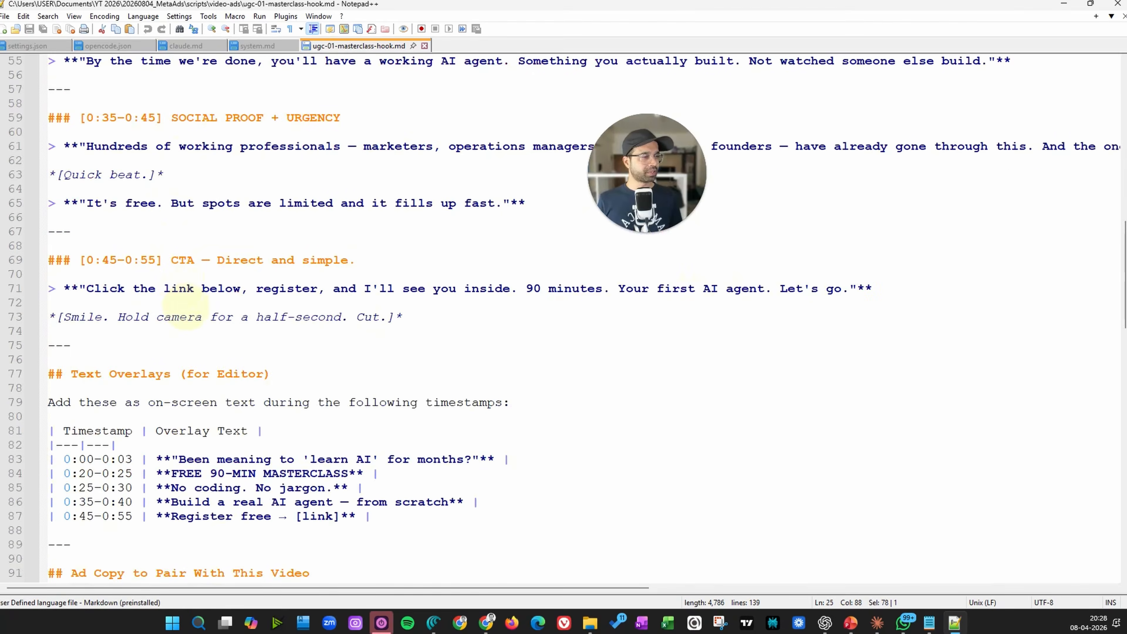
pyautogui.scroll(6, 191, 333)
pyautogui.scroll(20, 191, 333)
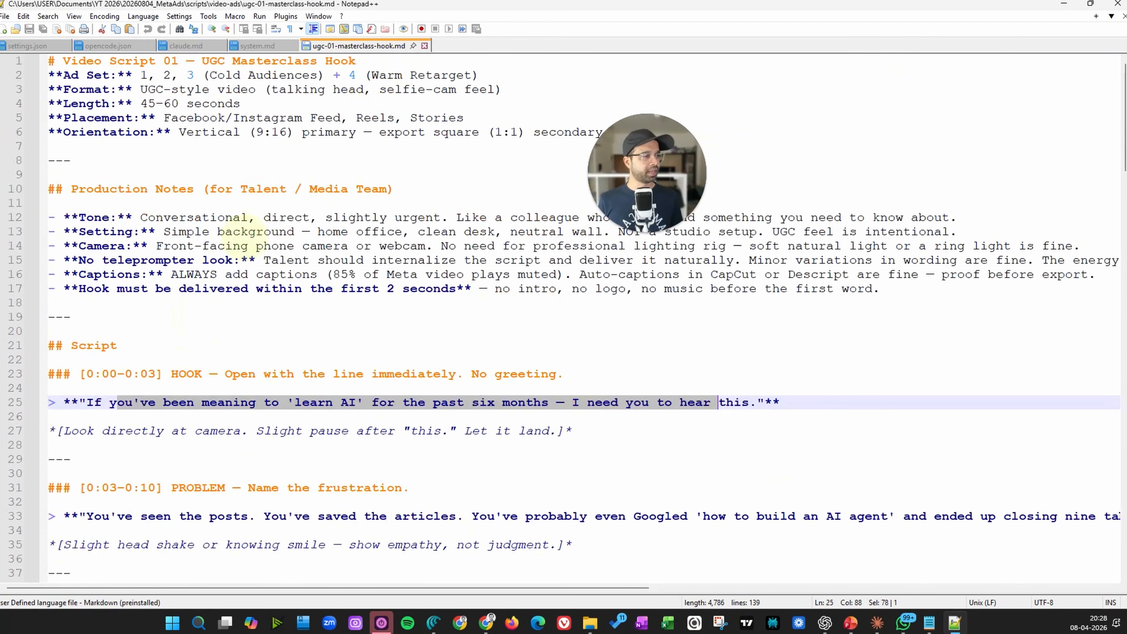
pyautogui.click(424, 45)
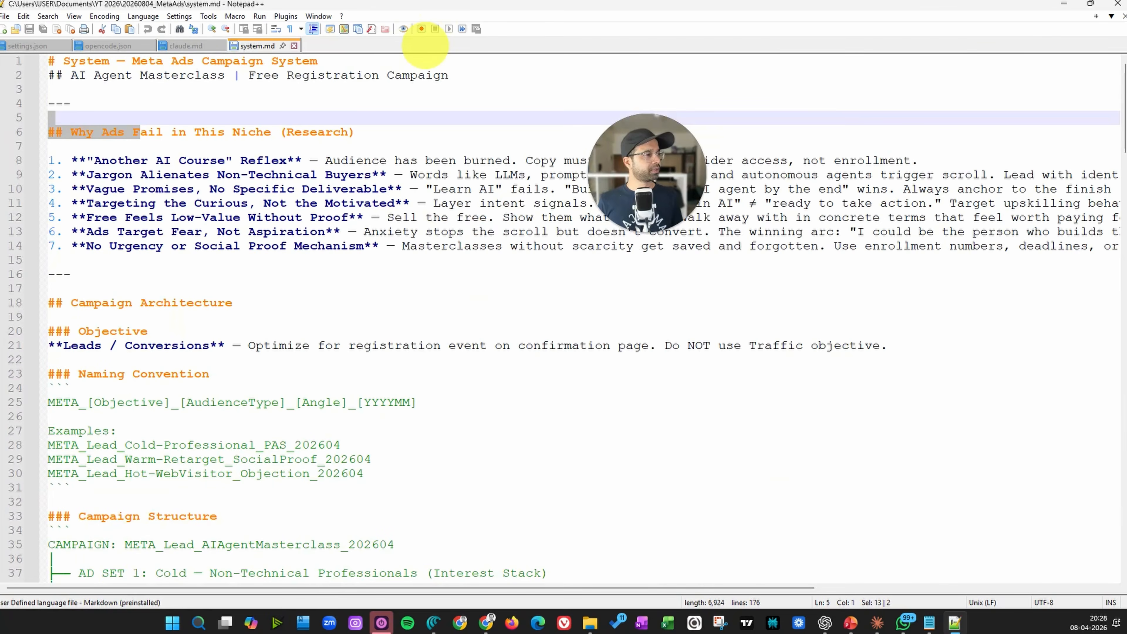
# Open carousel-ads > carousel-01-objection-crusher.md, skim the carousel script, then close it
pyautogui.click(1063, 3)
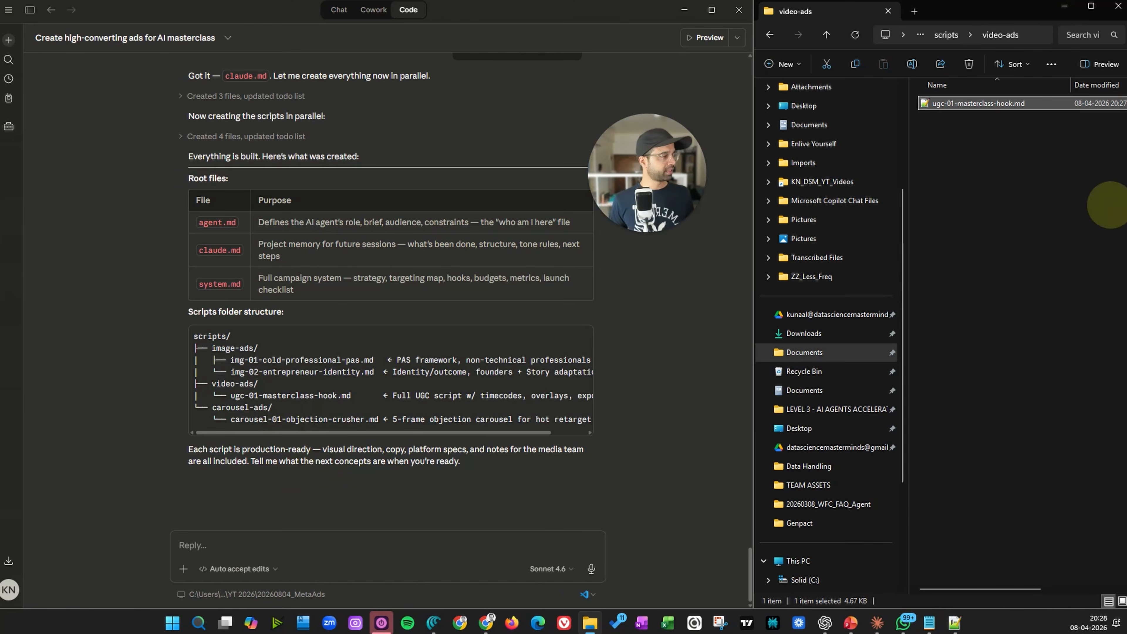
pyautogui.click(1051, 167)
pyautogui.click(946, 34)
pyautogui.doubleClick(976, 118)
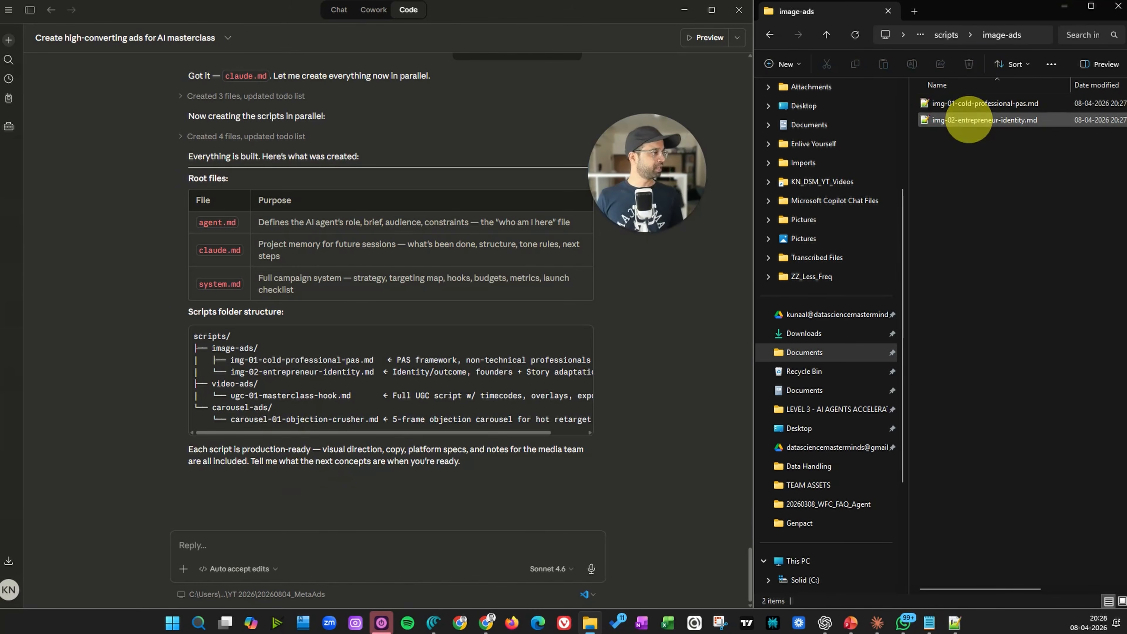
pyautogui.hotkey('alt', 'Left')
pyautogui.doubleClick(959, 103)
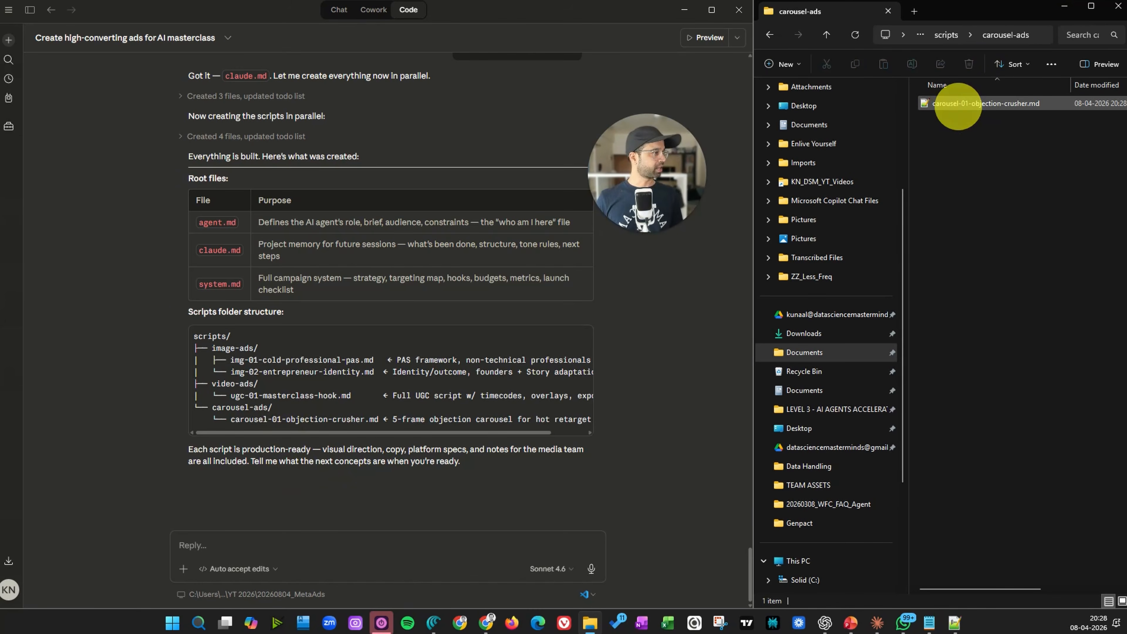
pyautogui.doubleClick(961, 104)
pyautogui.scroll(-2, 114, 288)
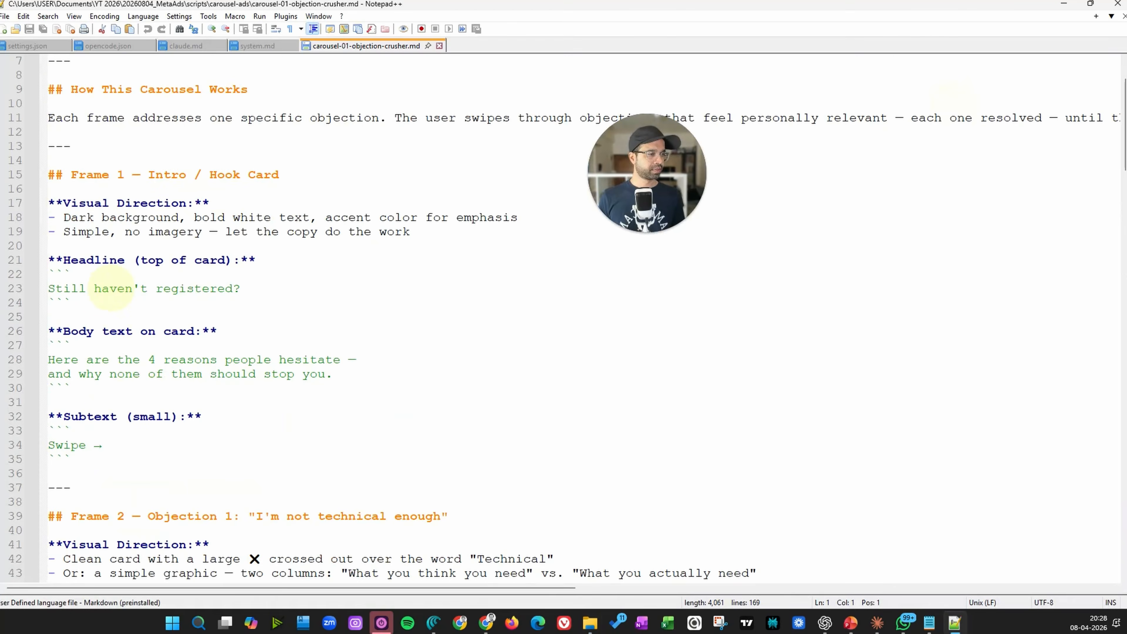
pyautogui.scroll(-20, 95, 211)
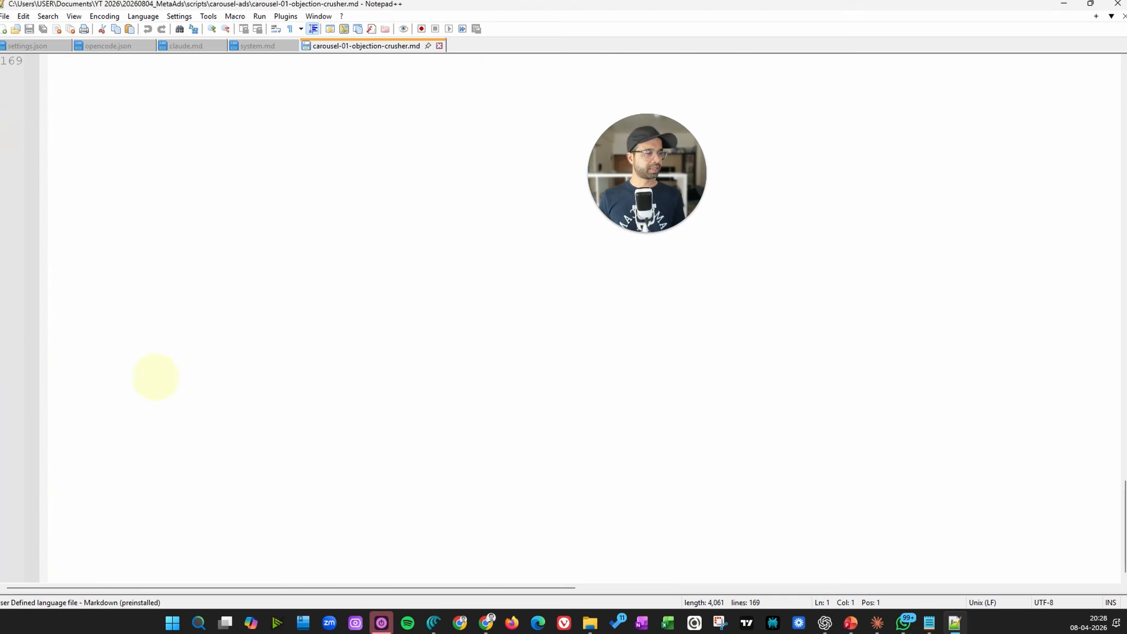
pyautogui.scroll(3, 355, 91)
pyautogui.click(439, 46)
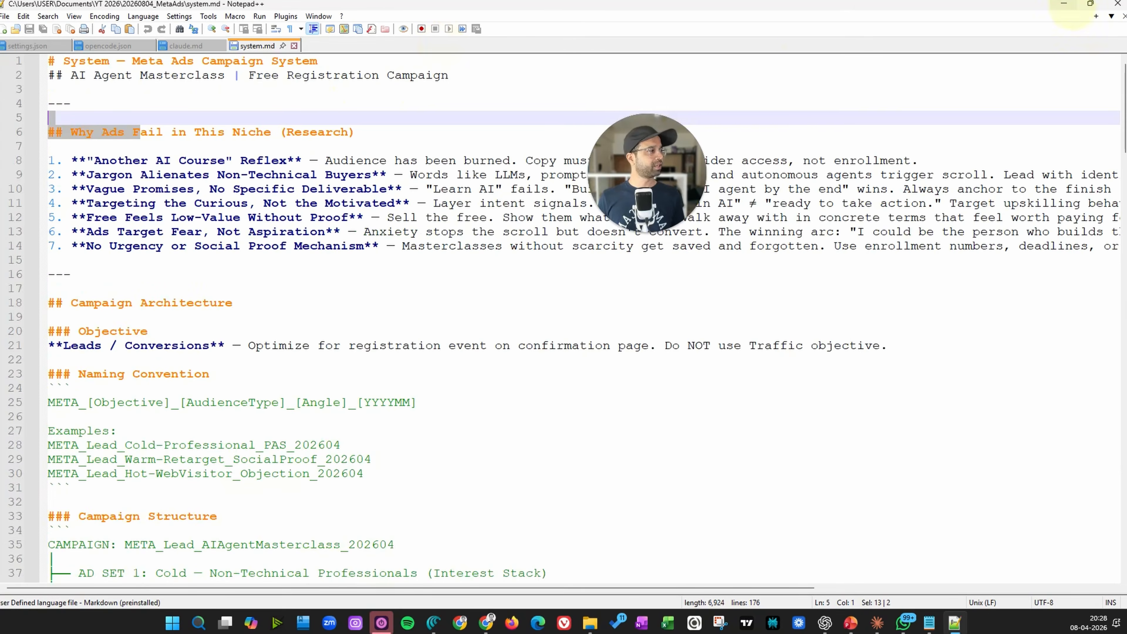
# Browse back through the project folder and into the scripts folder to check its subfolders
pyautogui.click(1063, 3)
pyautogui.click(946, 35)
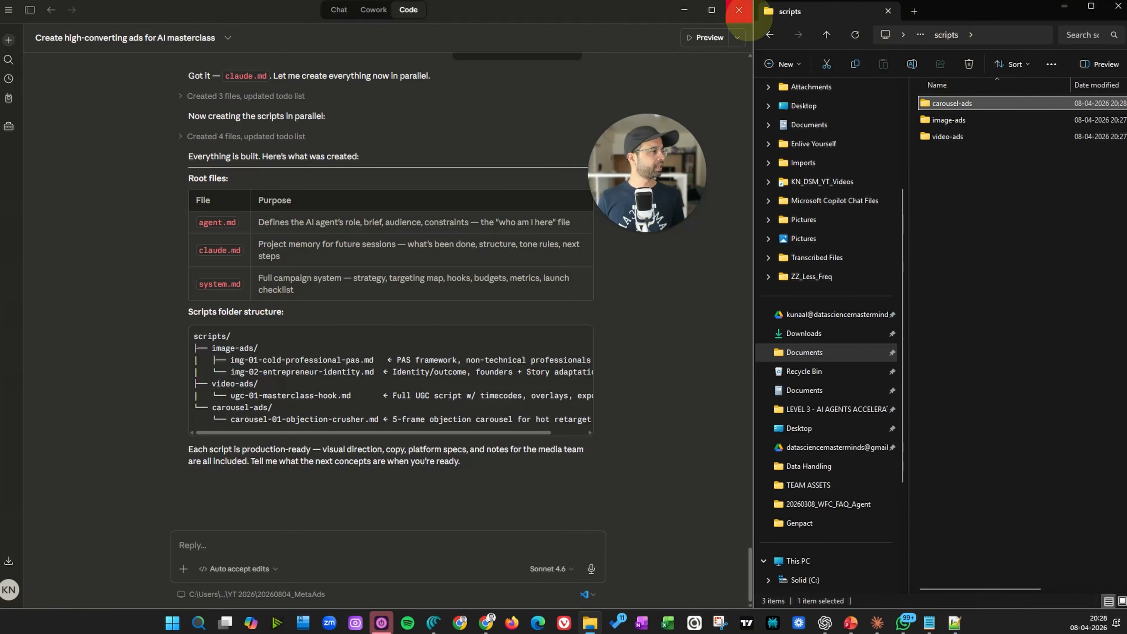
pyautogui.click(769, 35)
pyautogui.click(946, 35)
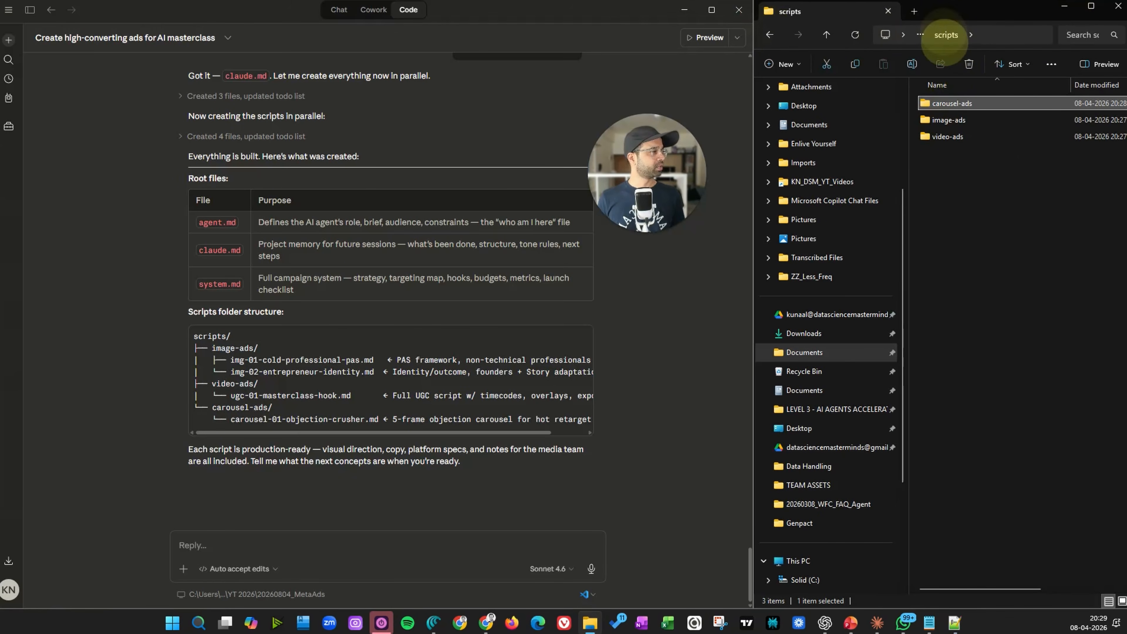
pyautogui.click(826, 34)
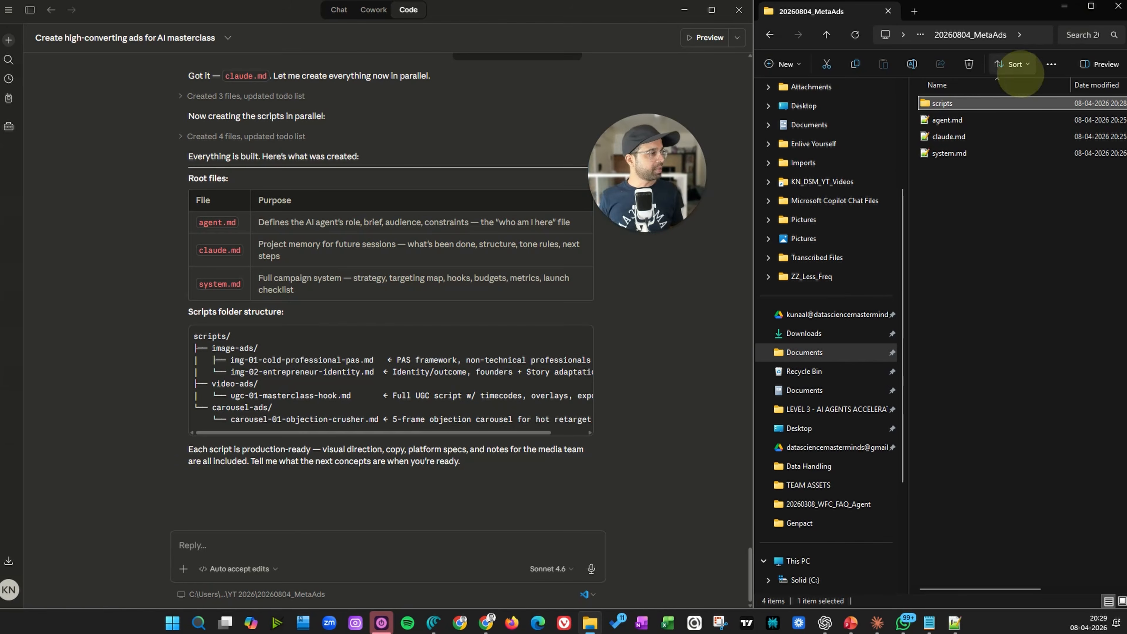
pyautogui.doubleClick(987, 102)
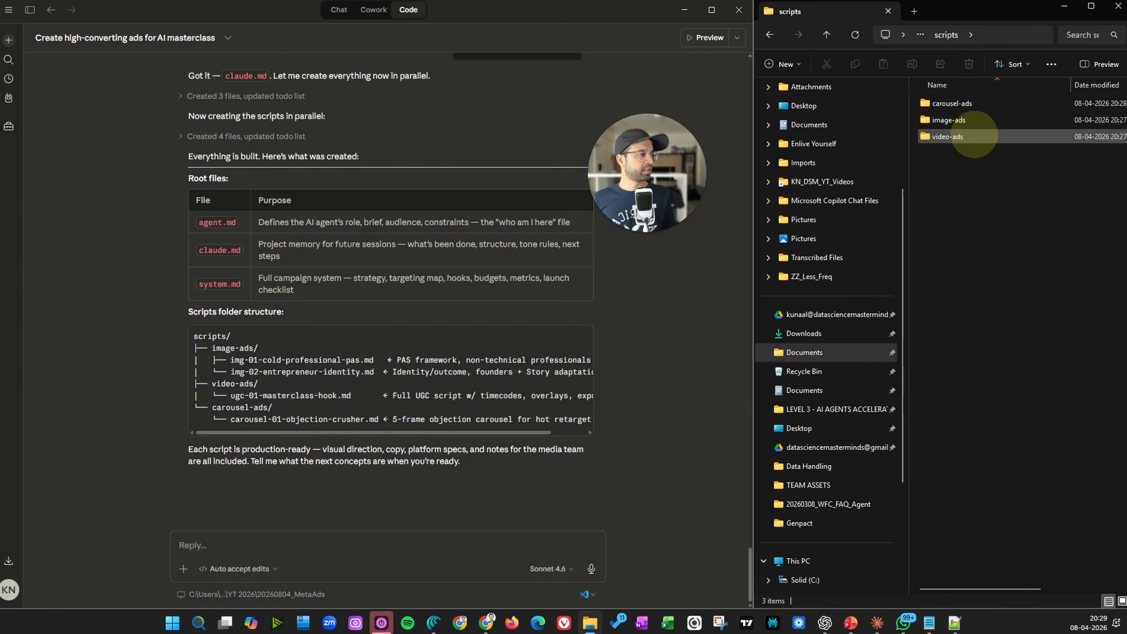
# Dictate and send a prompt asking Claude to create an image from one of the first image ads and list what it requires
pyautogui.click(238, 545)
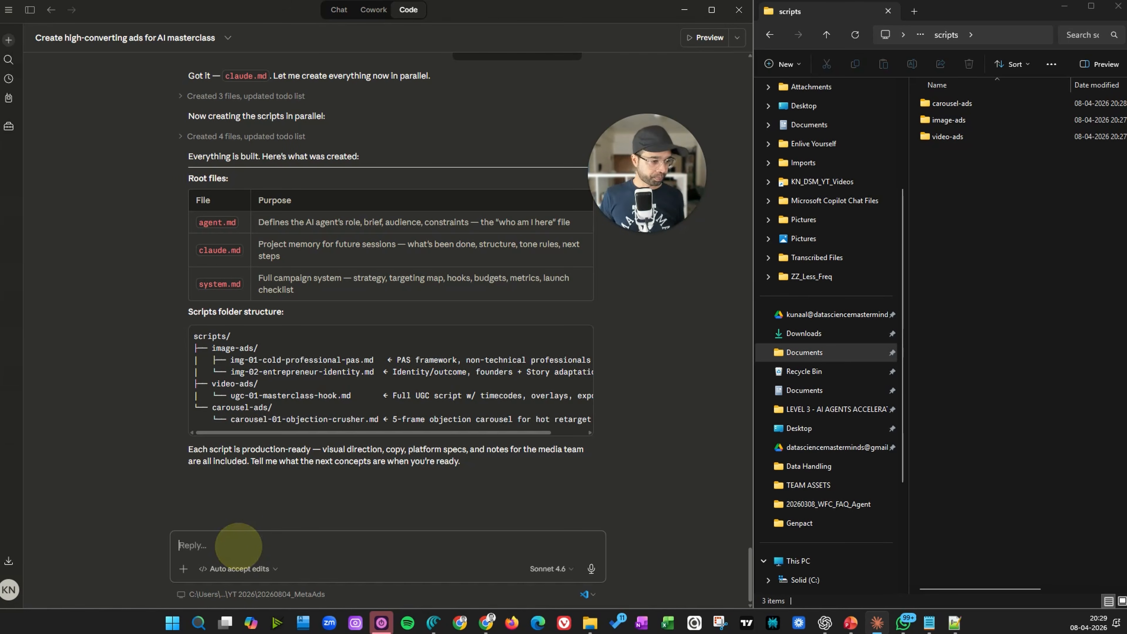
pyautogui.press('ctrl+super+space')
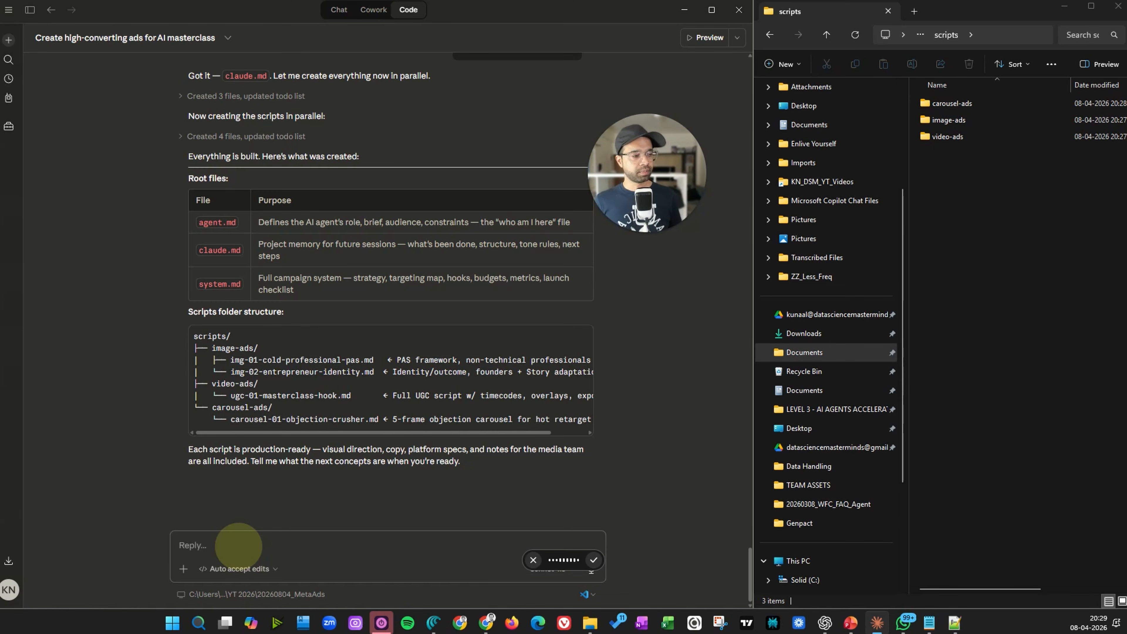
pyautogui.click(593, 559)
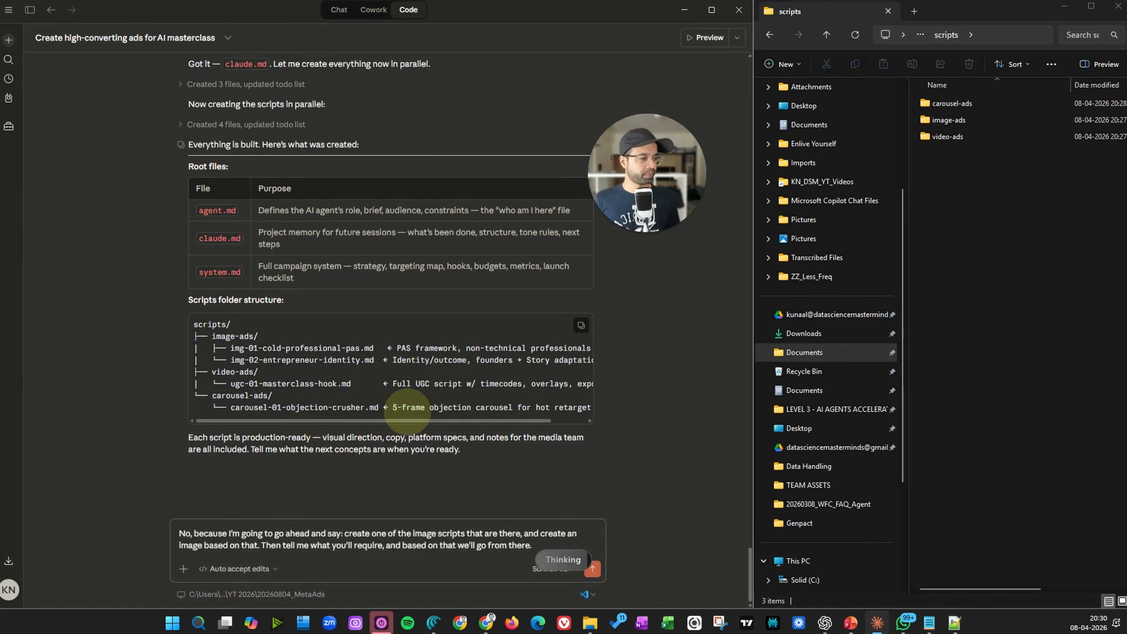
pyautogui.moveTo(343, 534); pyautogui.dragTo(111, 533)
pyautogui.press('Delete')
pyautogui.press('Delete')
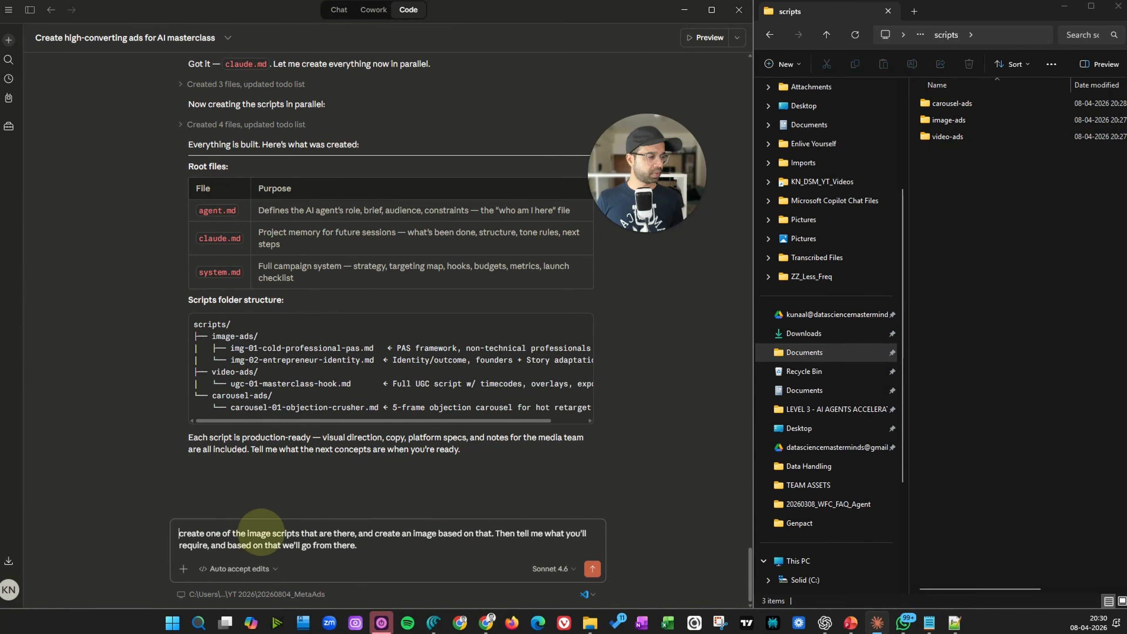
pyautogui.click(282, 532)
pyautogui.doubleClick(282, 533)
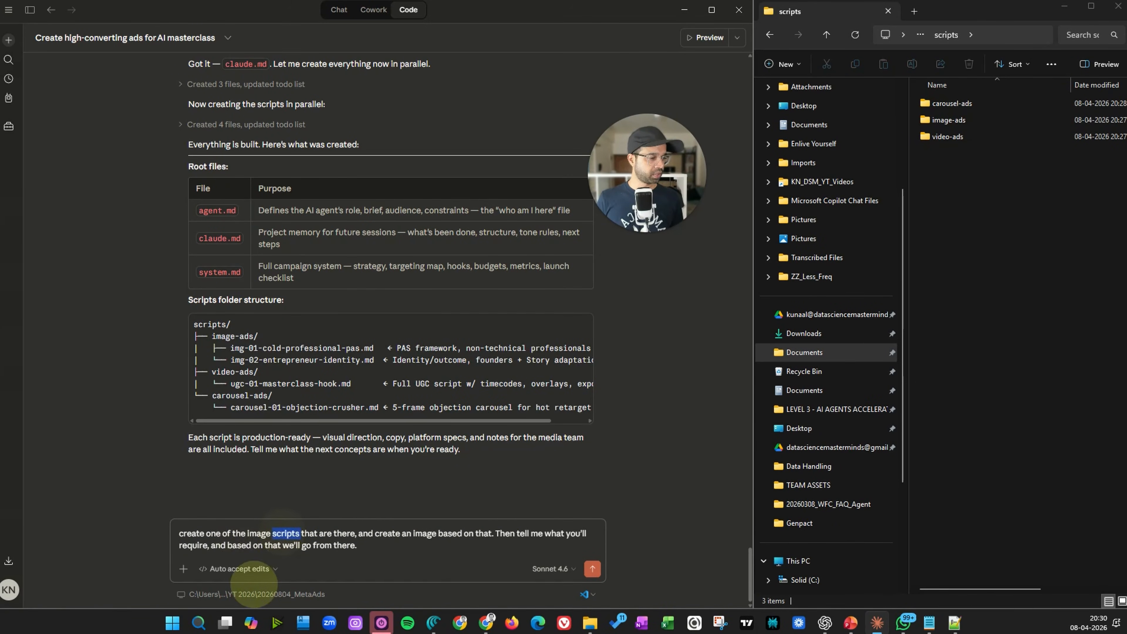
pyautogui.write('ads')
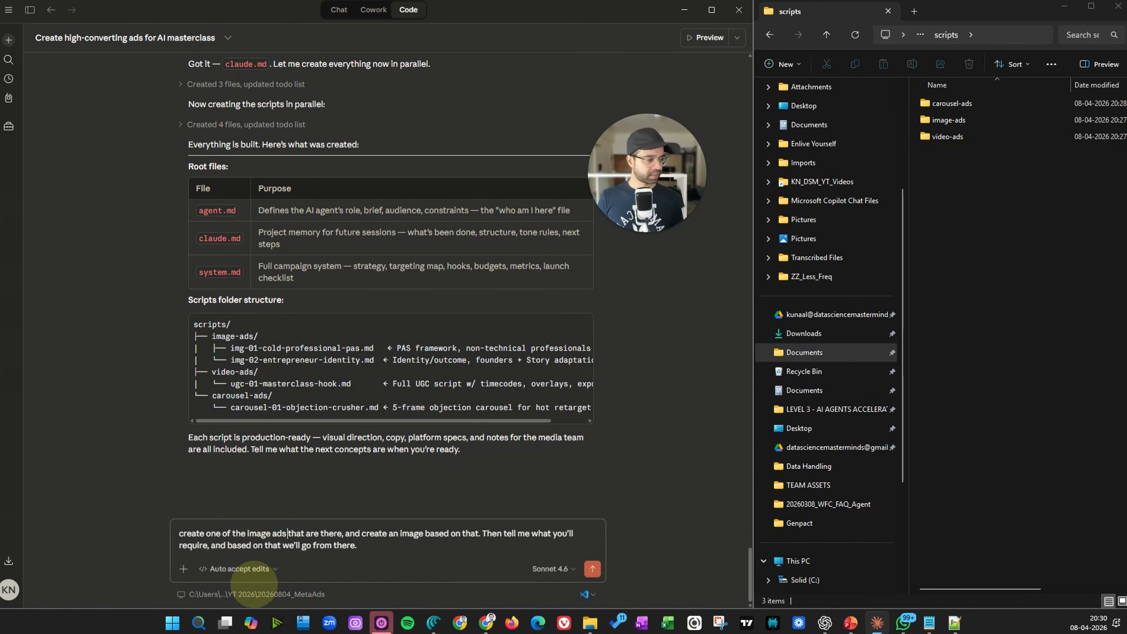
pyautogui.write('  first')
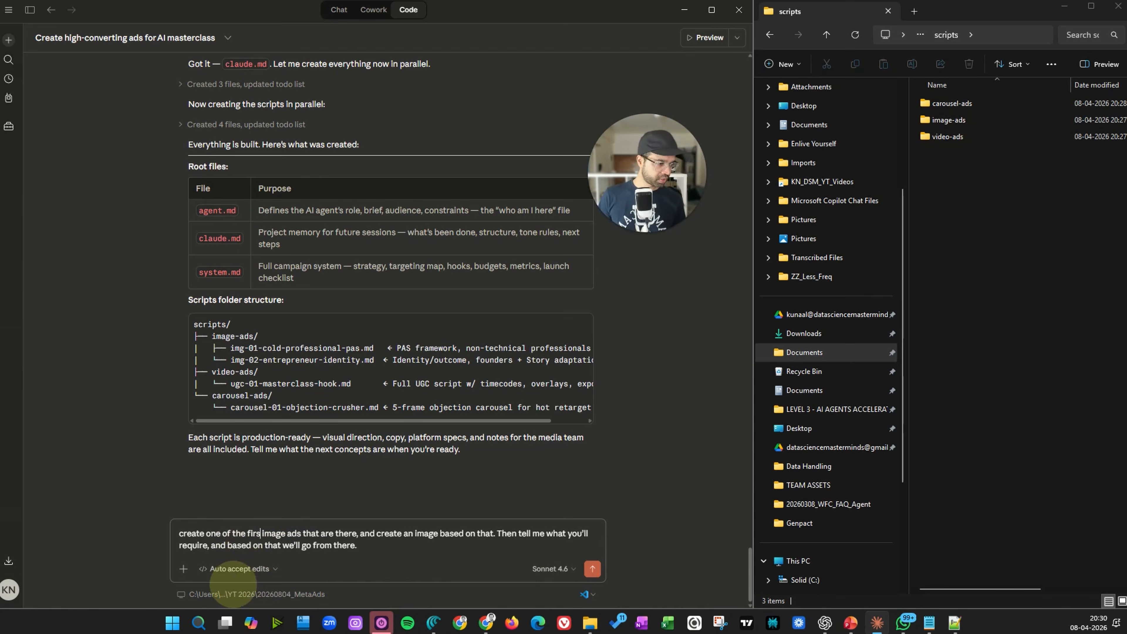
pyautogui.moveTo(500, 533); pyautogui.dragTo(520, 545)
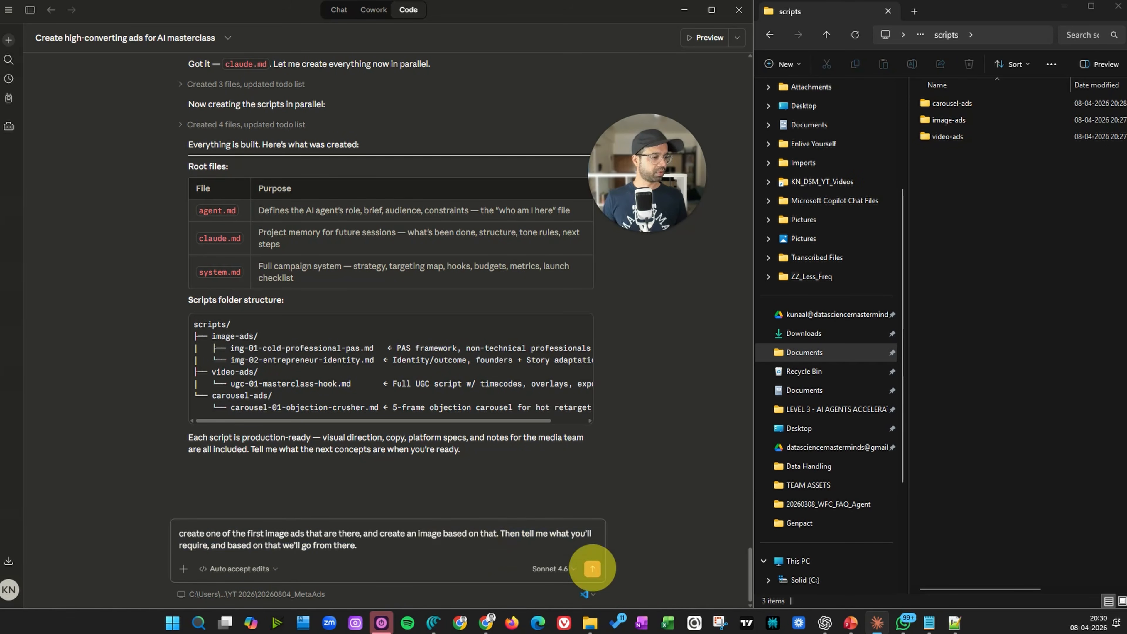
pyautogui.click(592, 568)
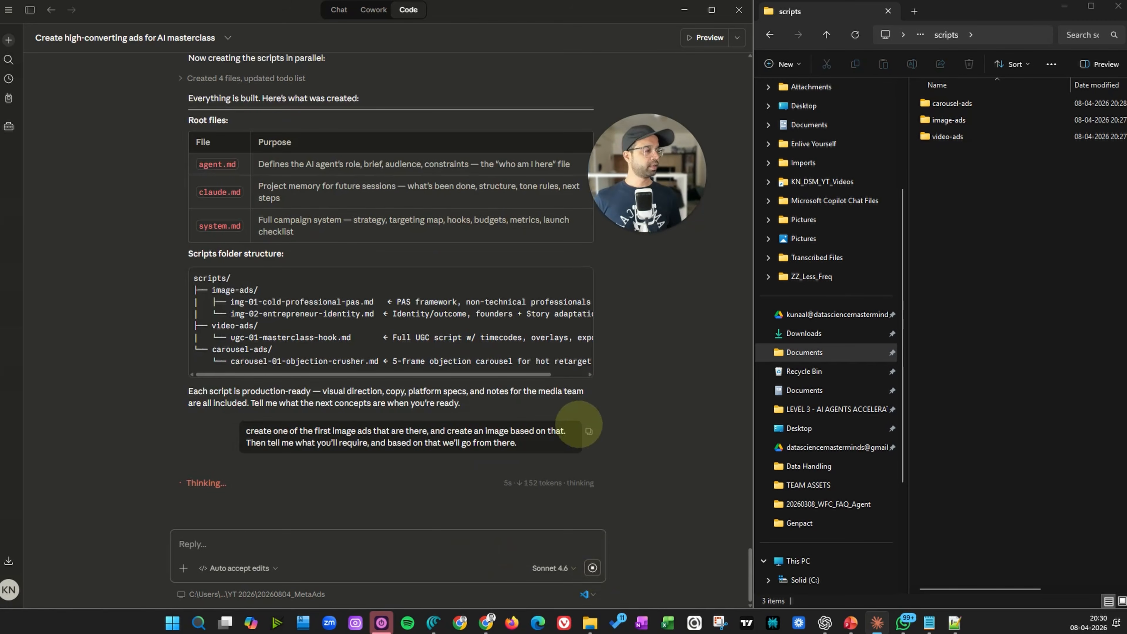
# Scroll through the conversation to review Claude's reply on what it needs to build the image ad
pyautogui.doubleClick(948, 120)
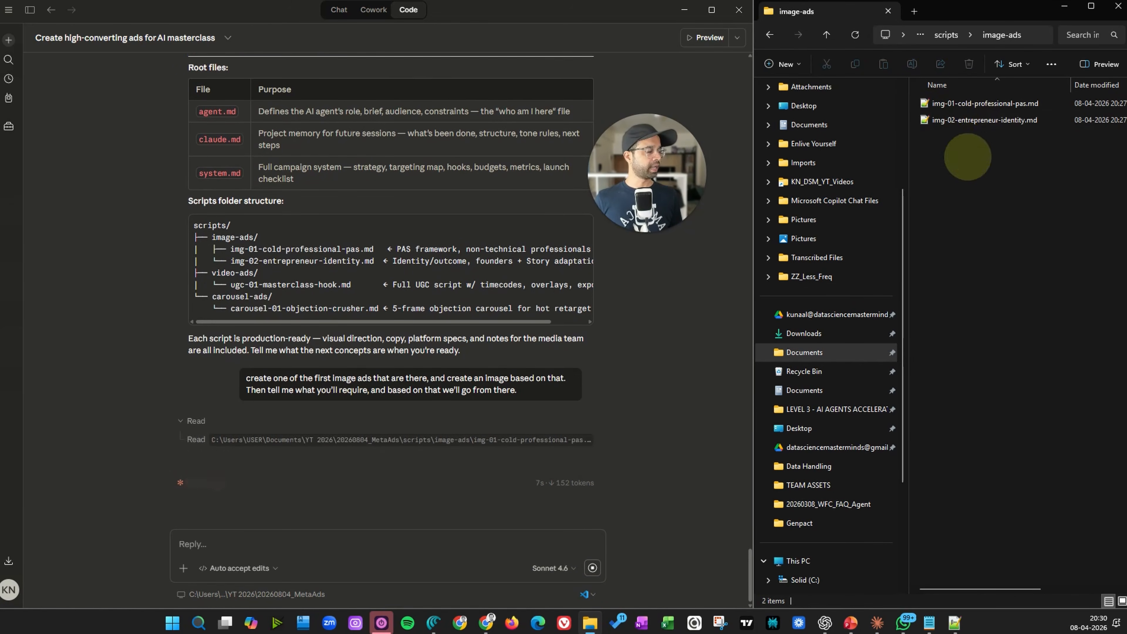
pyautogui.click(769, 35)
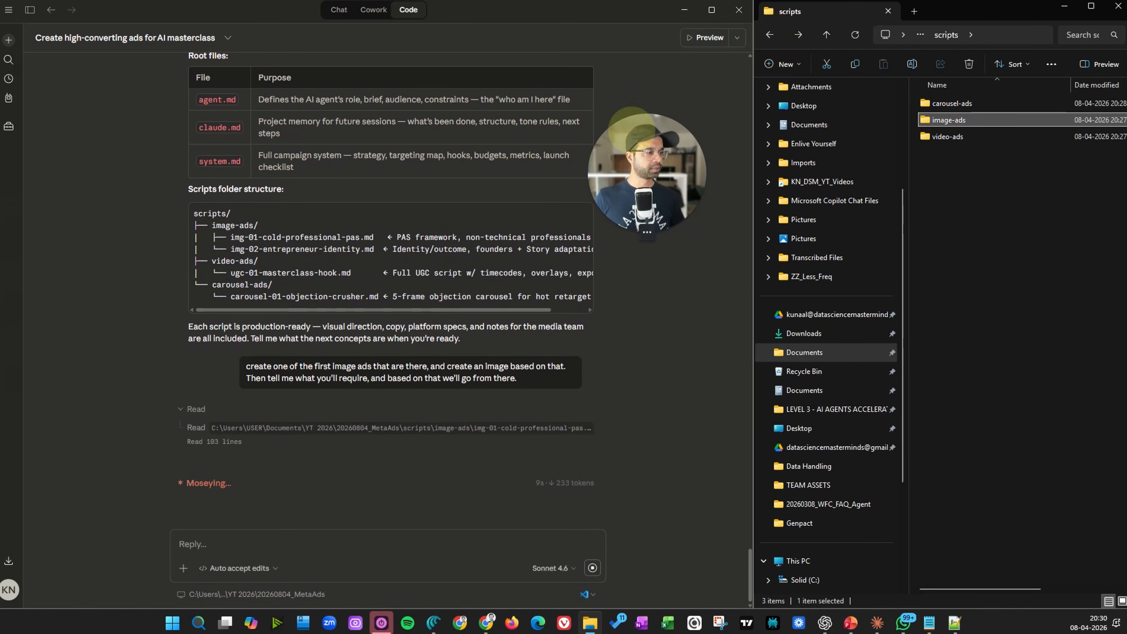
pyautogui.scroll(20, 448, 322)
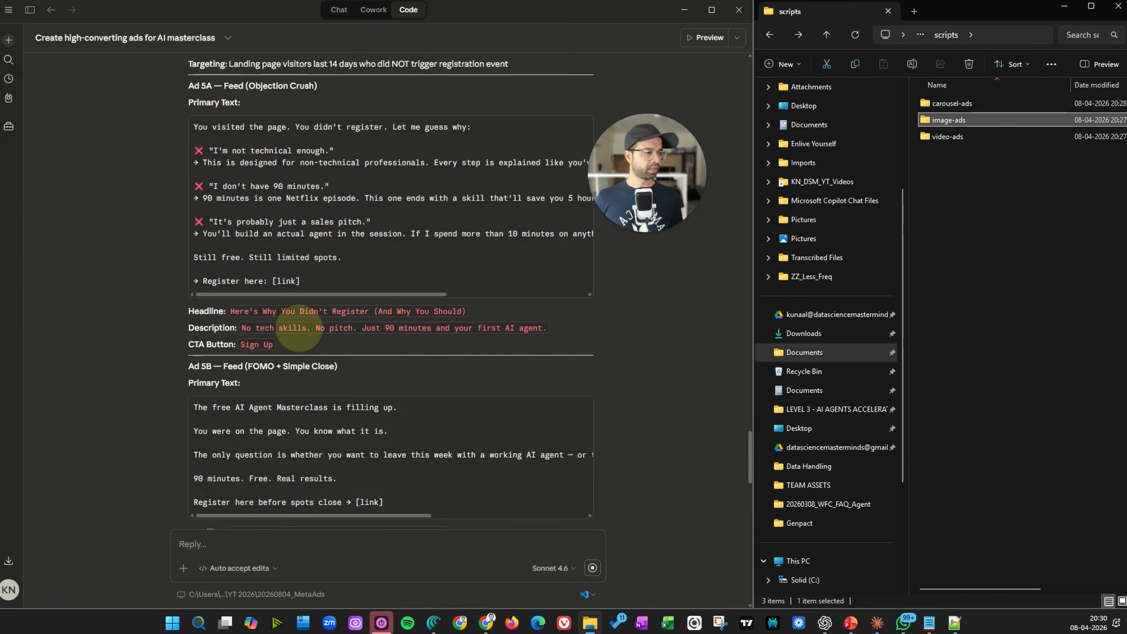
pyautogui.scroll(10, 249, 341)
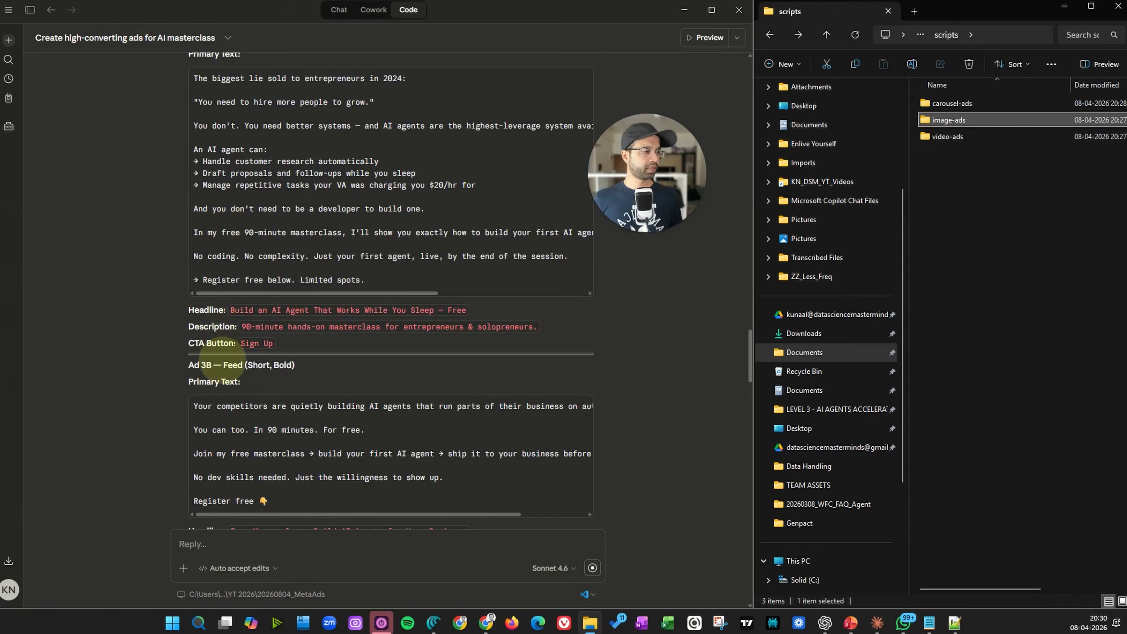
pyautogui.scroll(15, 222, 360)
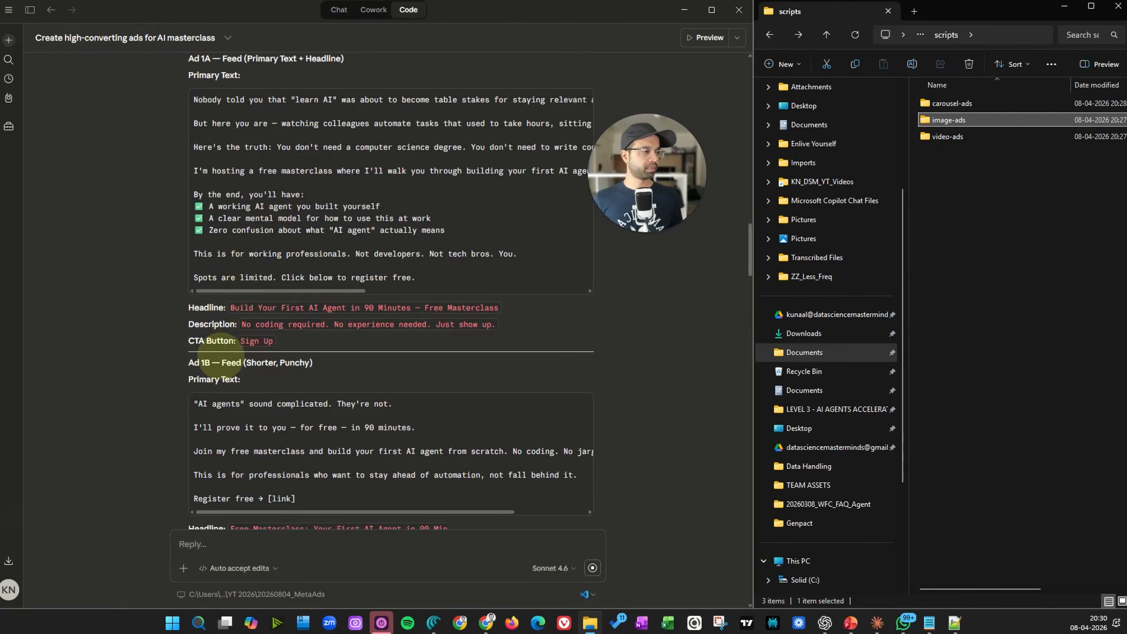
pyautogui.scroll(-3, 227, 339)
pyautogui.click(257, 310)
pyautogui.scroll(-15, 258, 310)
pyautogui.scroll(-20, 254, 310)
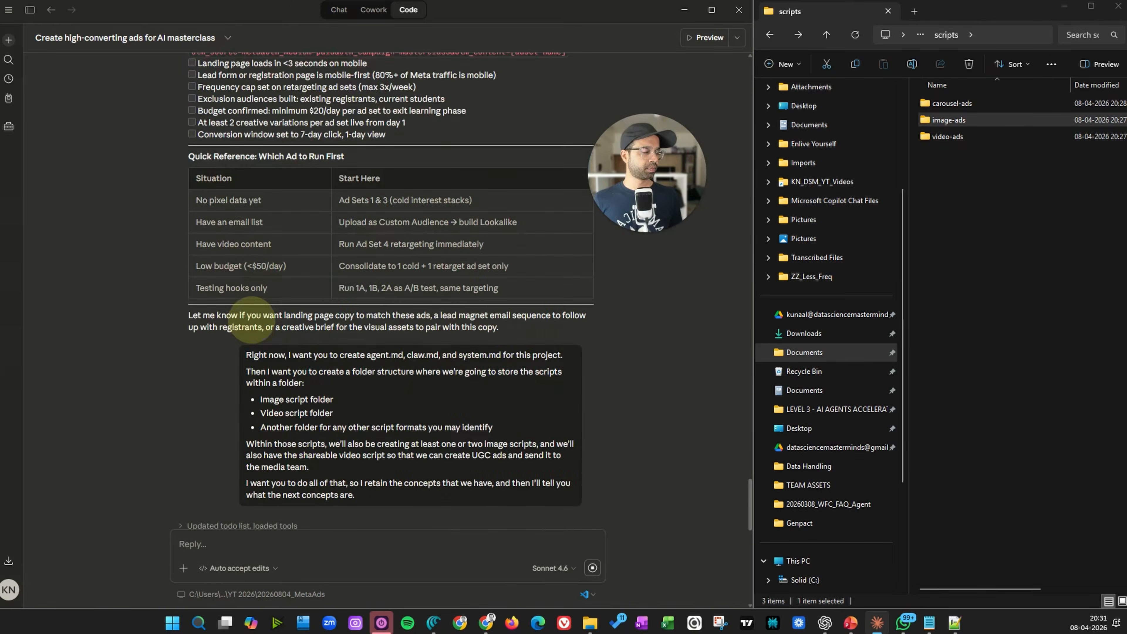
pyautogui.scroll(-15, 250, 319)
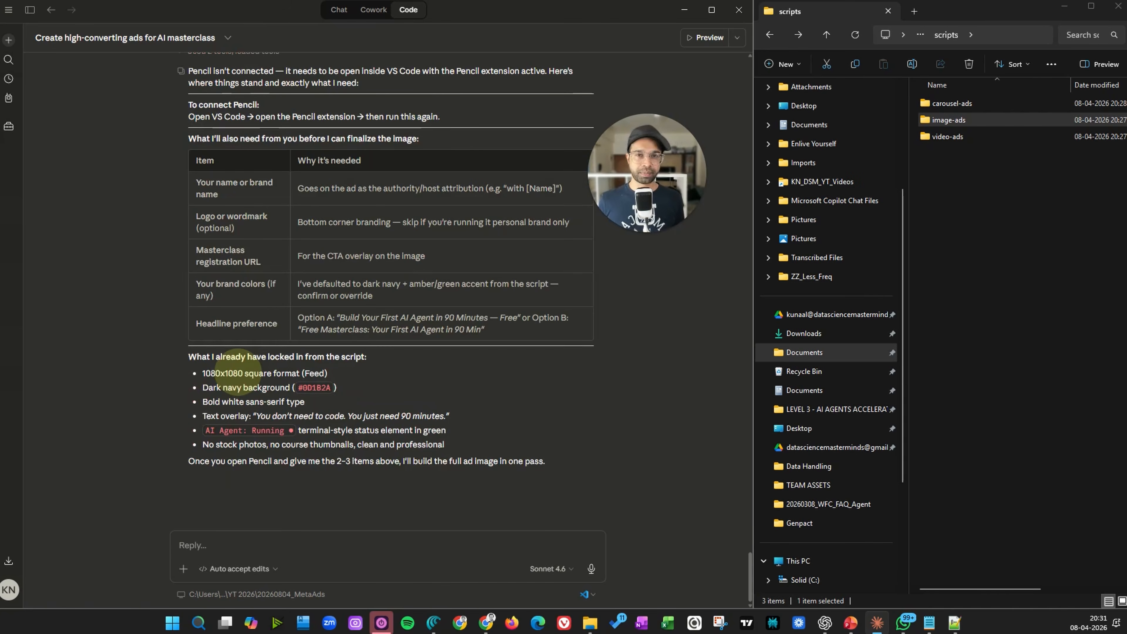
pyautogui.scroll(4, 271, 284)
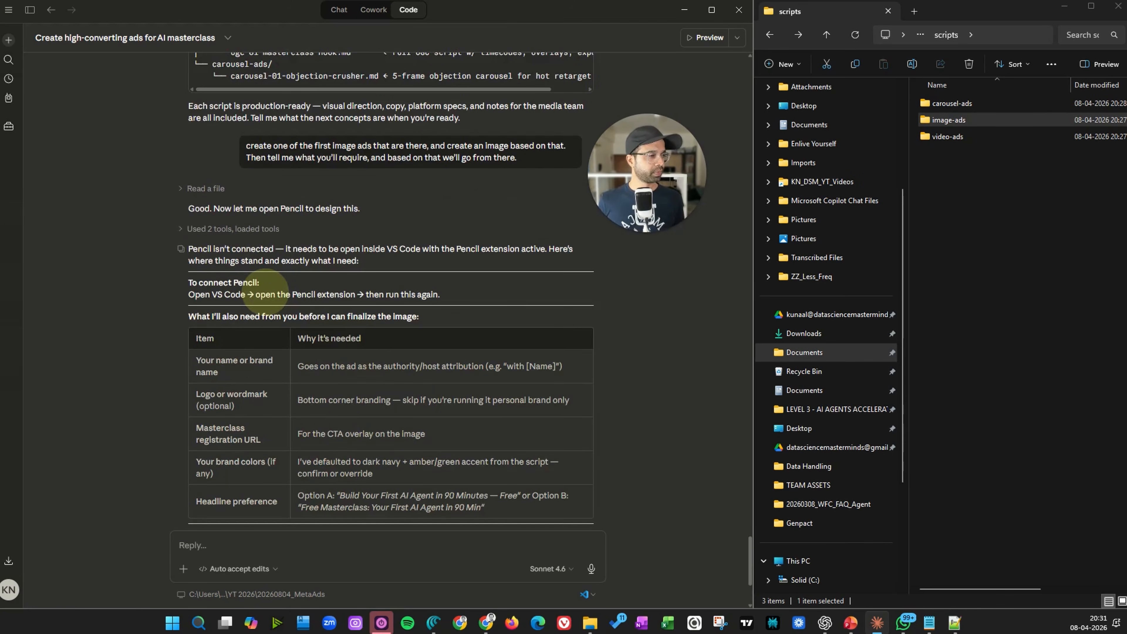
# Switch to VS Code and resume the earlier Claude Code session about creating high-converting ads
pyautogui.moveTo(292, 248)
pyautogui.mouseDown()
pyautogui.moveTo(360, 250)
pyautogui.moveTo(359, 261)
pyautogui.moveTo(454, 249)
pyautogui.moveTo(492, 269)
pyautogui.mouseUp()
pyautogui.click(444, 250)
pyautogui.moveTo(285, 261)
pyautogui.mouseDown()
pyautogui.moveTo(327, 259)
pyautogui.moveTo(353, 287)
pyautogui.mouseUp()
pyautogui.click(354, 287)
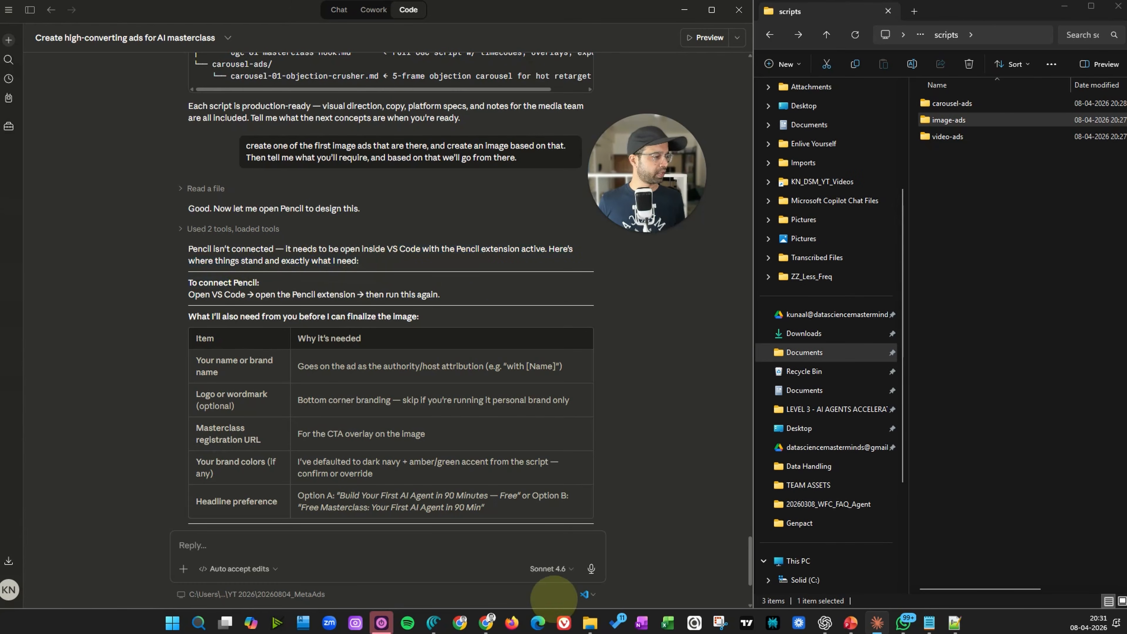
pyautogui.click(585, 594)
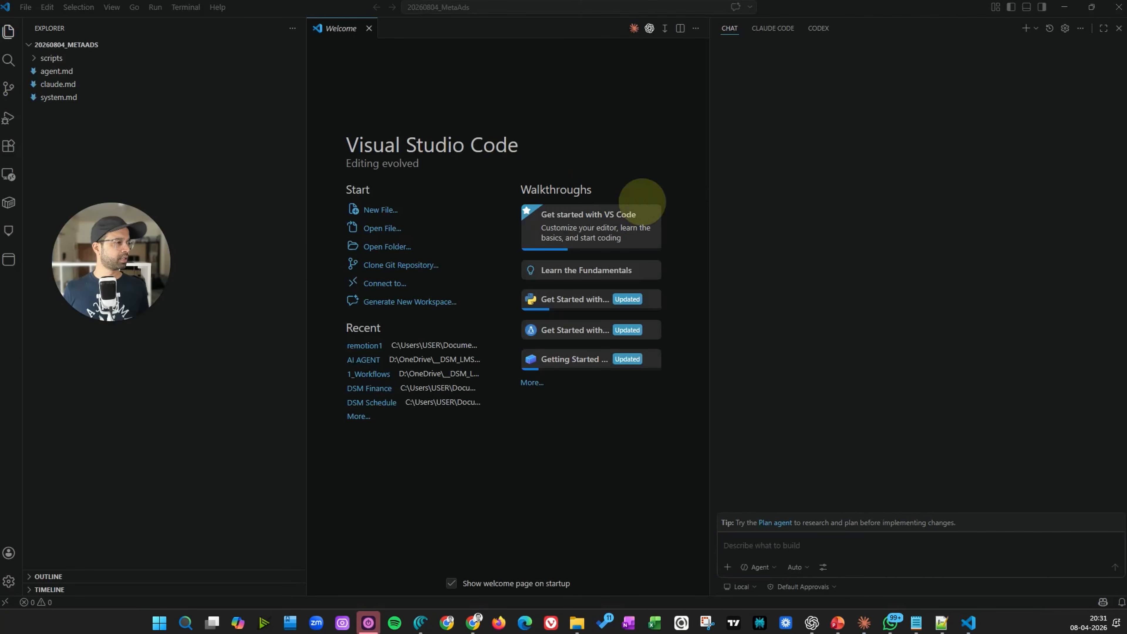
pyautogui.click(783, 28)
pyautogui.click(1101, 51)
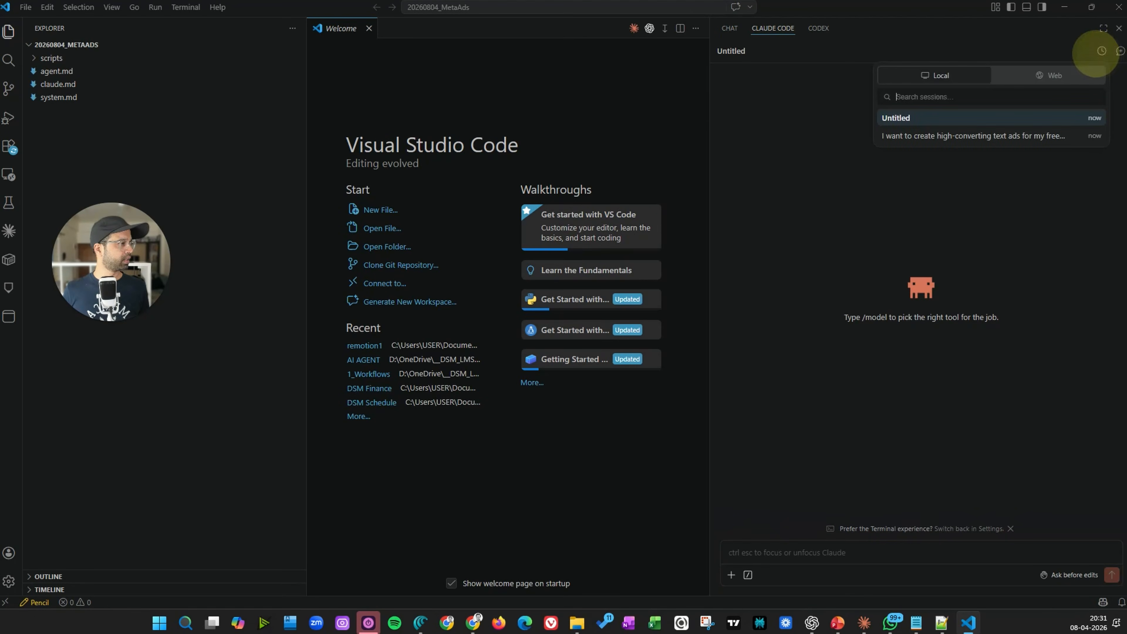
pyautogui.click(998, 133)
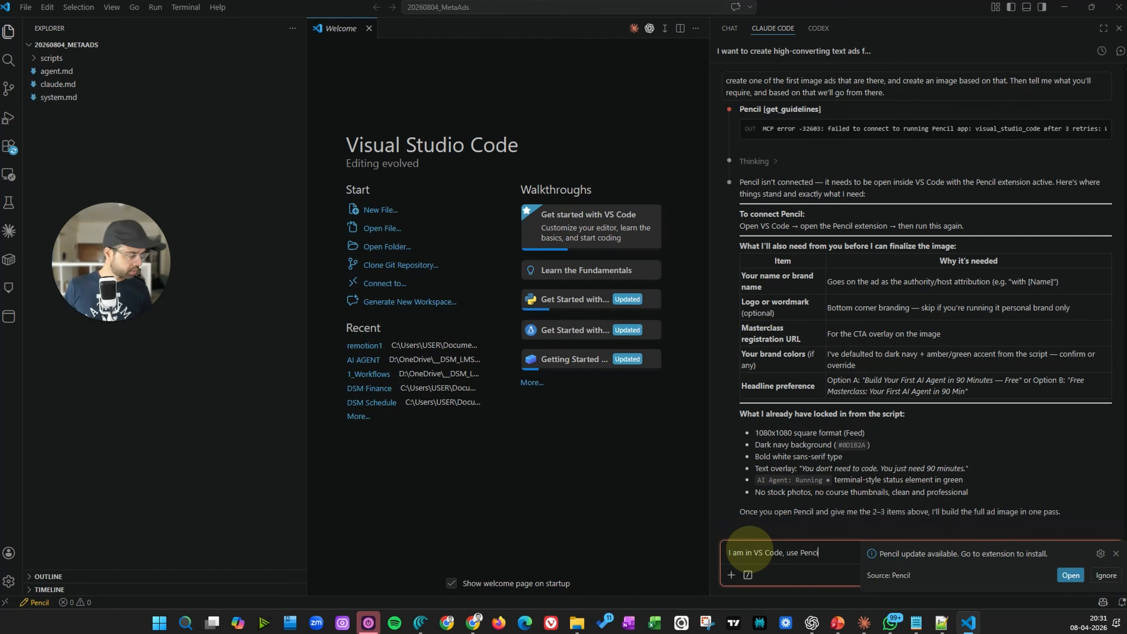
# Tell Claude you are in VS Code and ask it to use Pencil to make the same image
pyautogui.write('the smae')
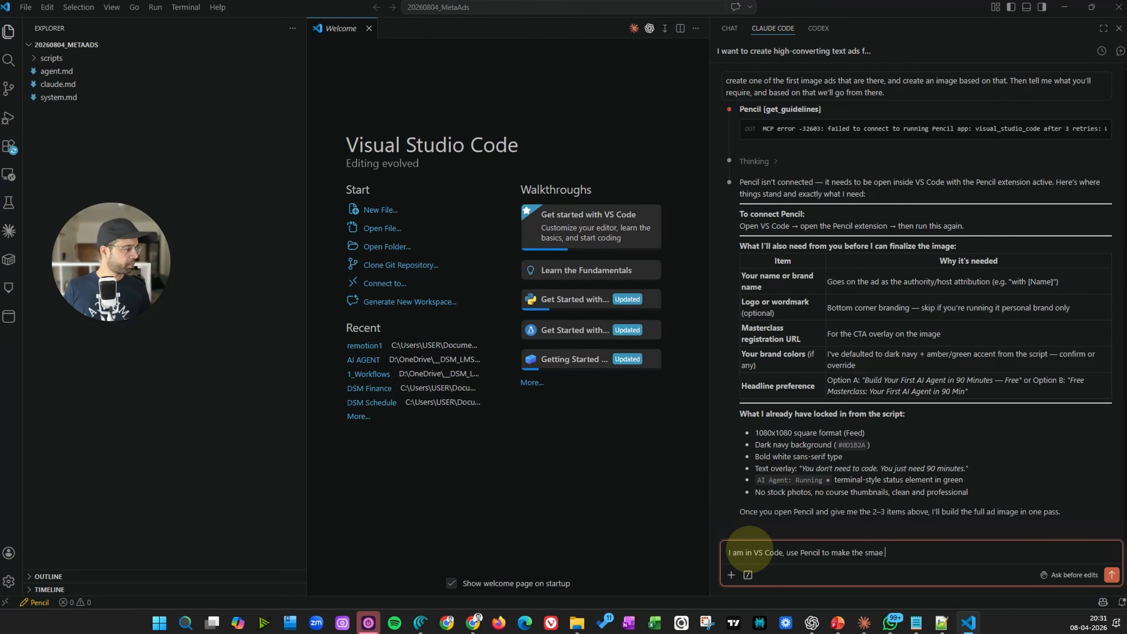
pyautogui.press('Return')
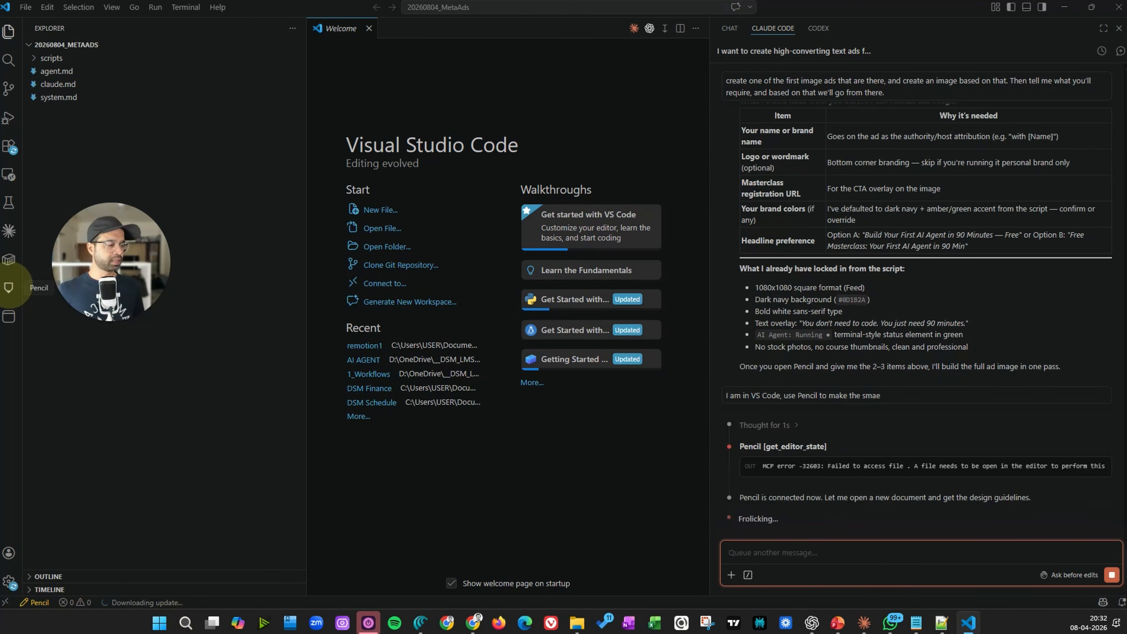
# Open the Pencil extension, skip the profile setup and close the MCP integrations settings
pyautogui.click(9, 288)
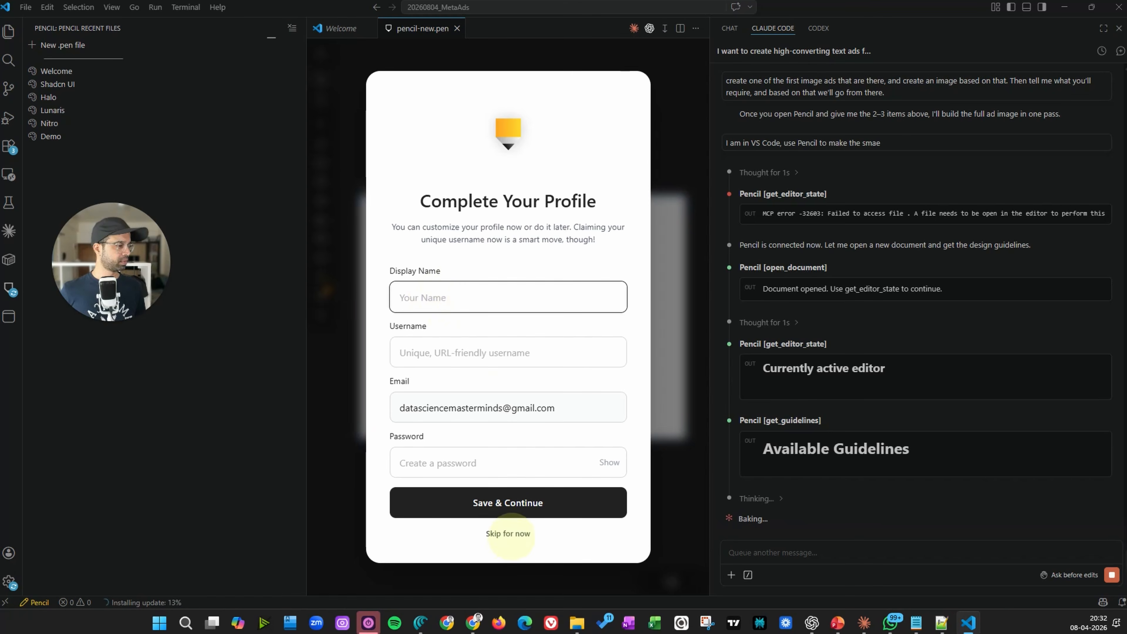
pyautogui.click(508, 533)
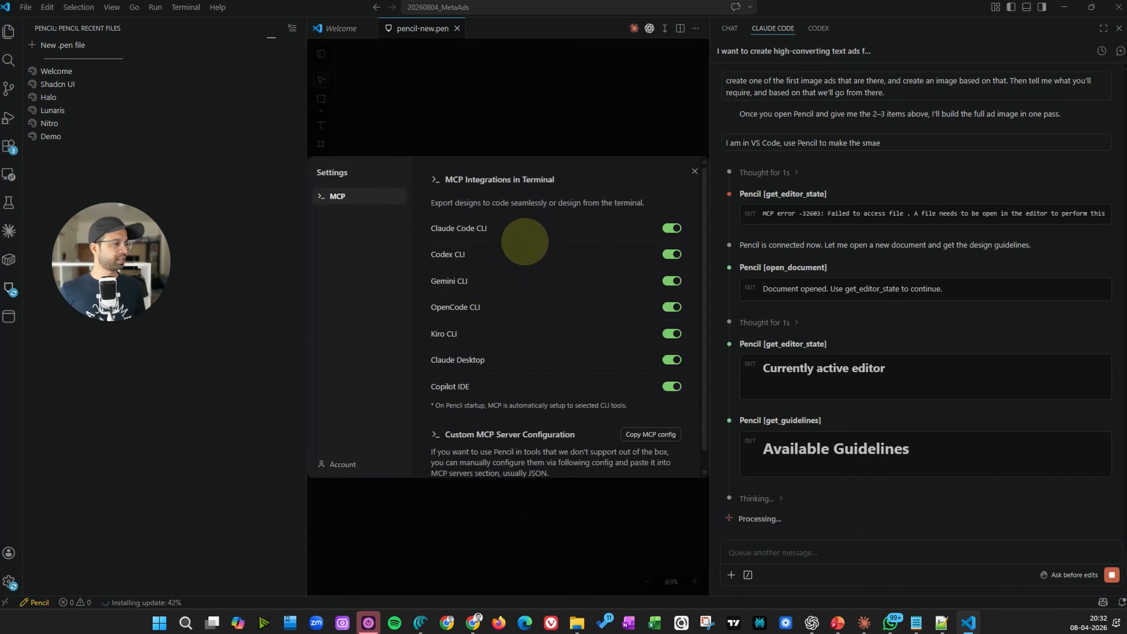
pyautogui.scroll(-1, 536, 304)
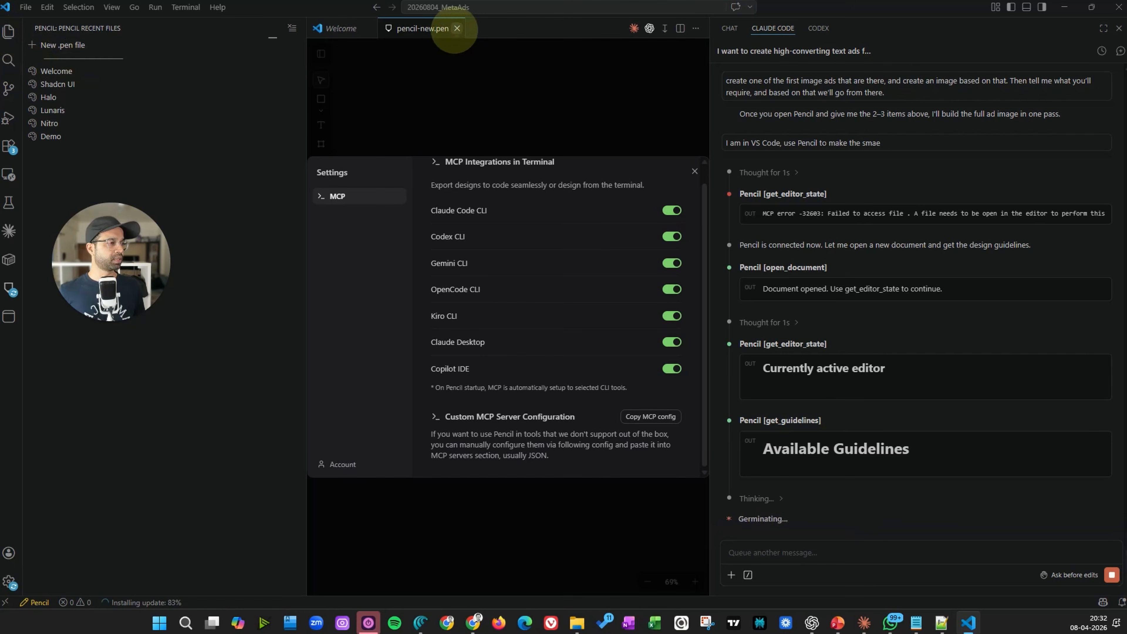
pyautogui.click(694, 170)
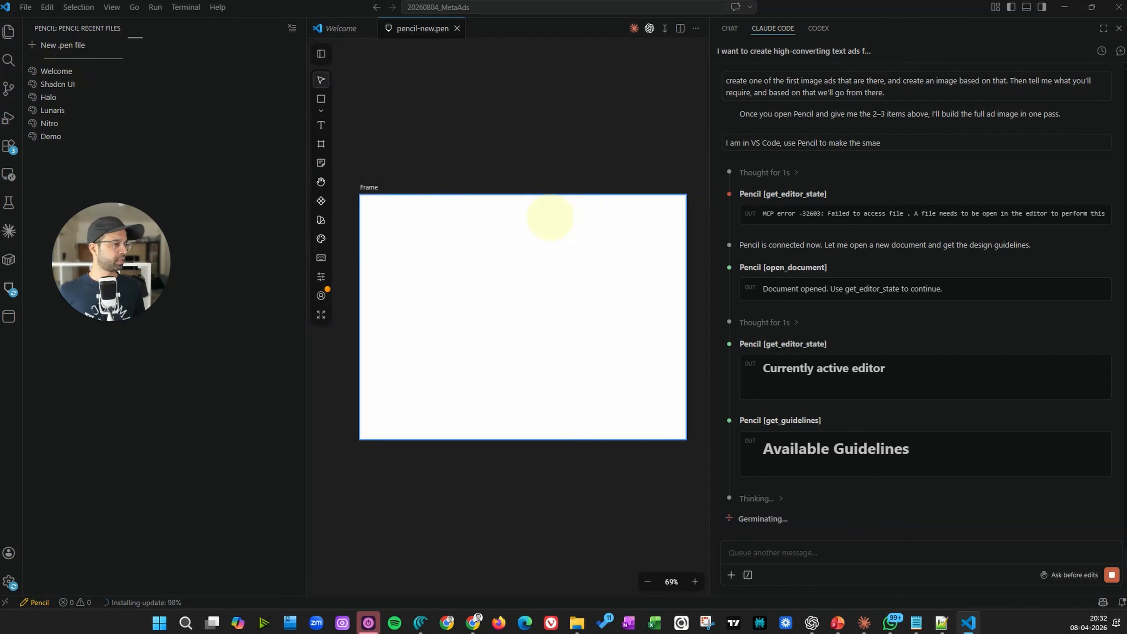
# Browse the Pencil website in the browser, including its pricing page
pyautogui.click(457, 28)
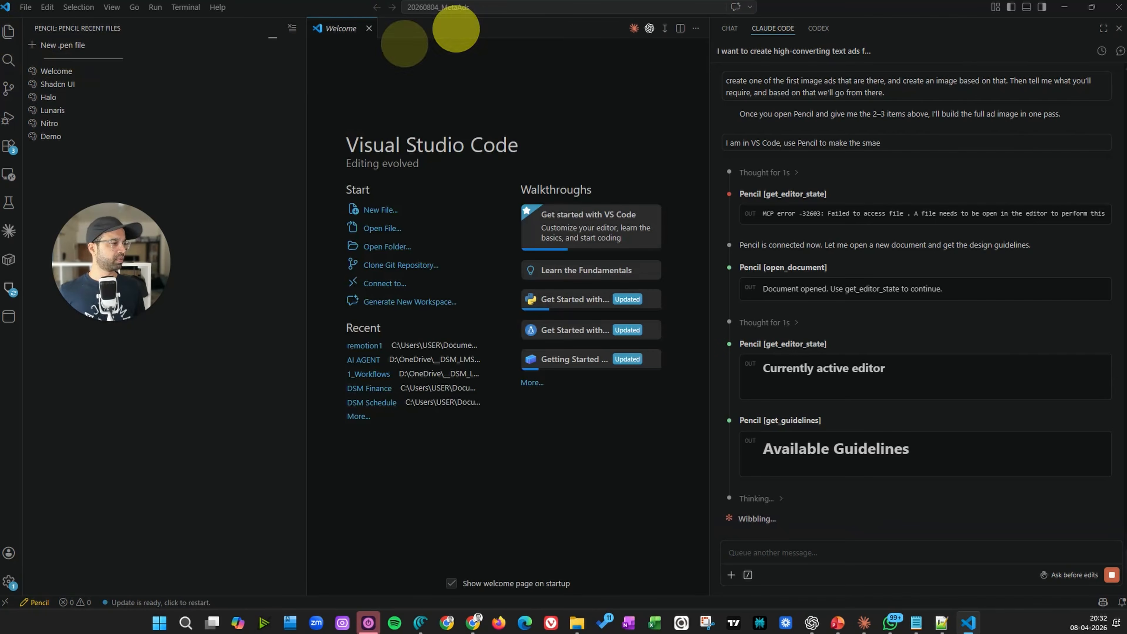
pyautogui.click(8, 31)
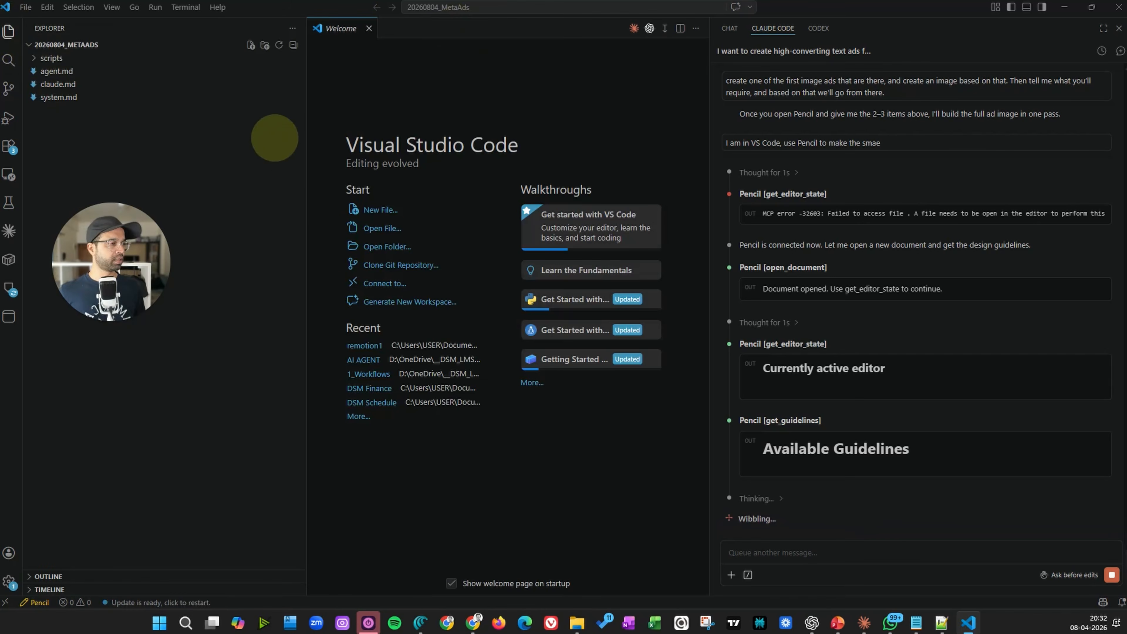
pyautogui.click(474, 622)
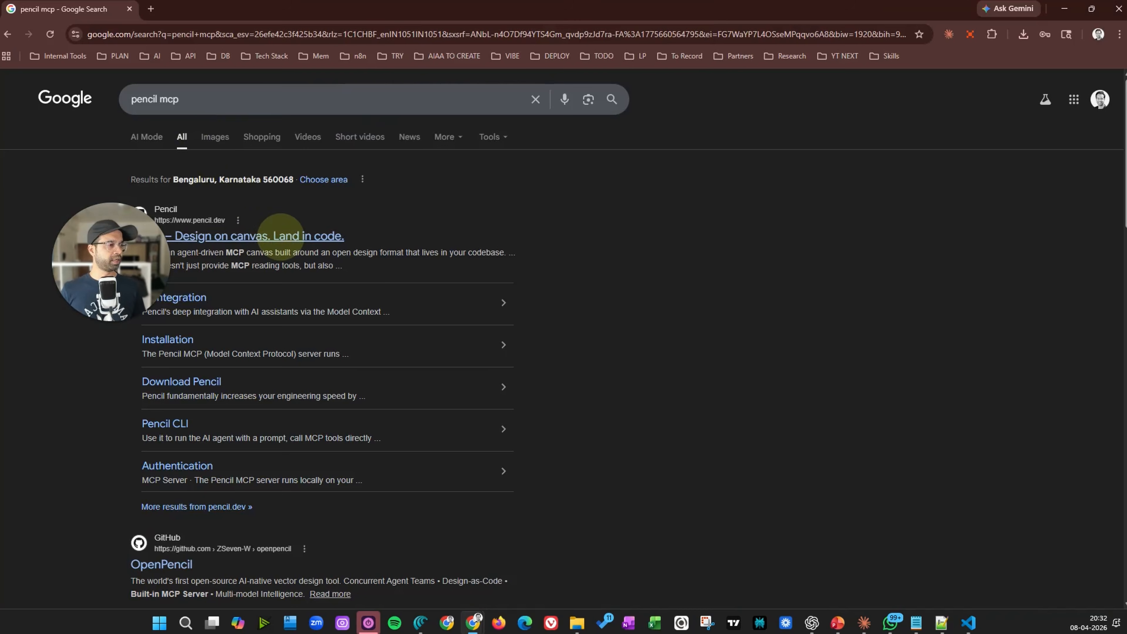
pyautogui.click(280, 235)
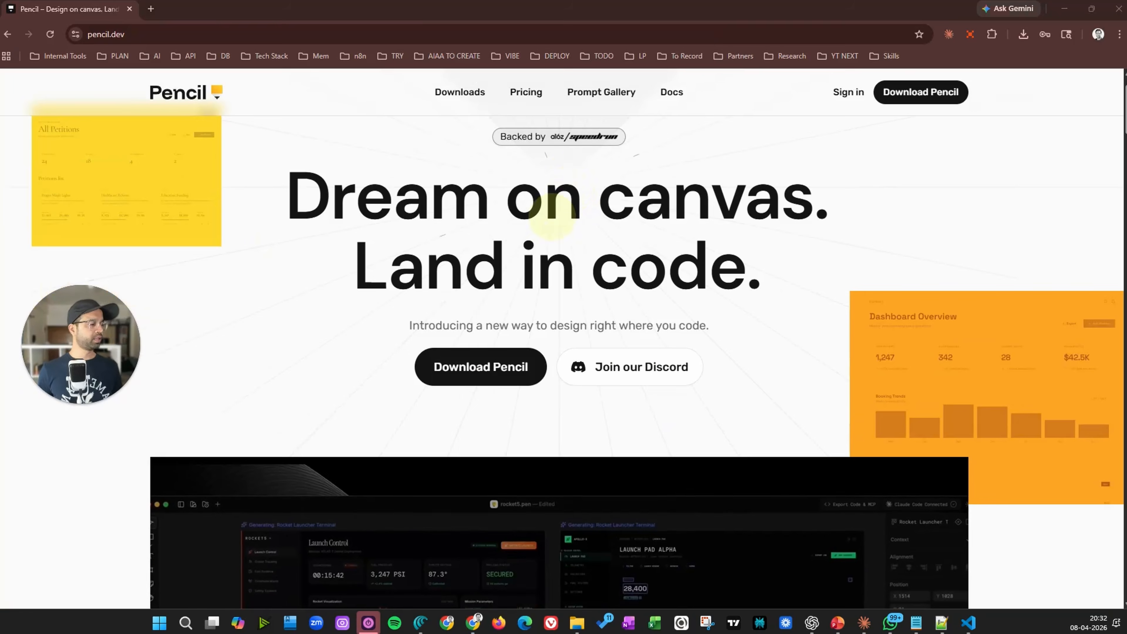
pyautogui.moveTo(583, 200); pyautogui.dragTo(708, 267)
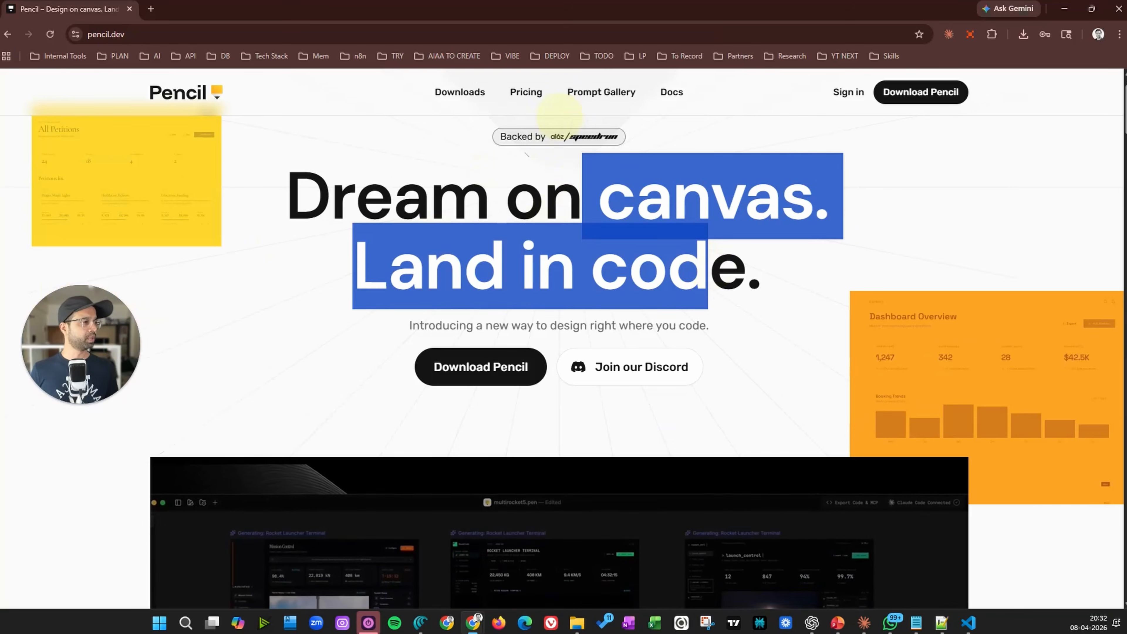
pyautogui.click(525, 92)
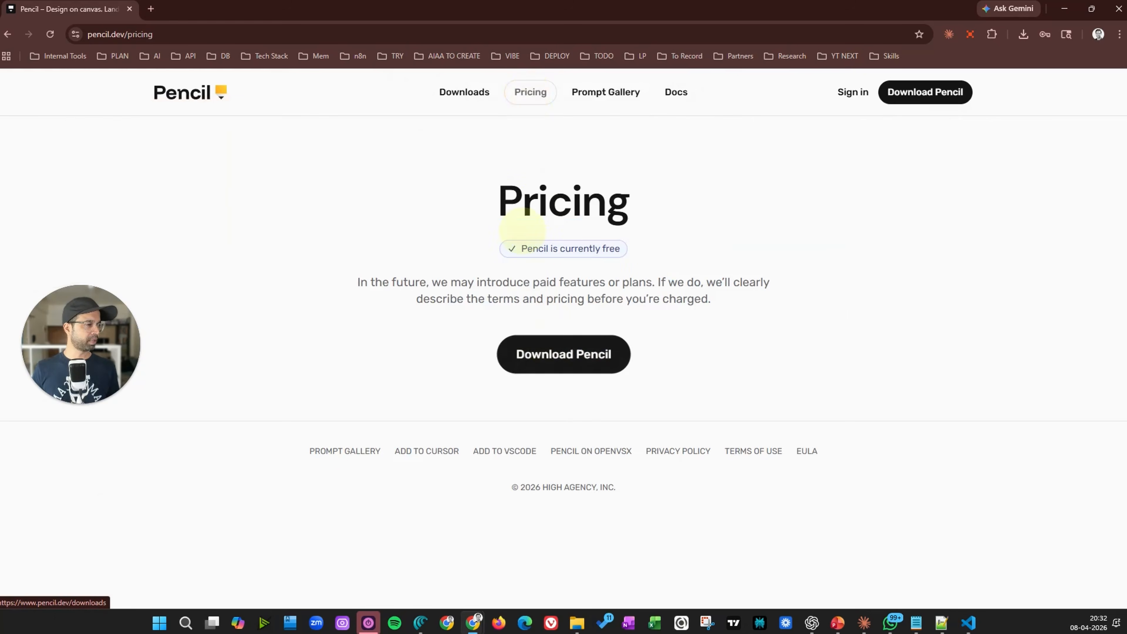
pyautogui.moveTo(511, 248); pyautogui.dragTo(667, 301)
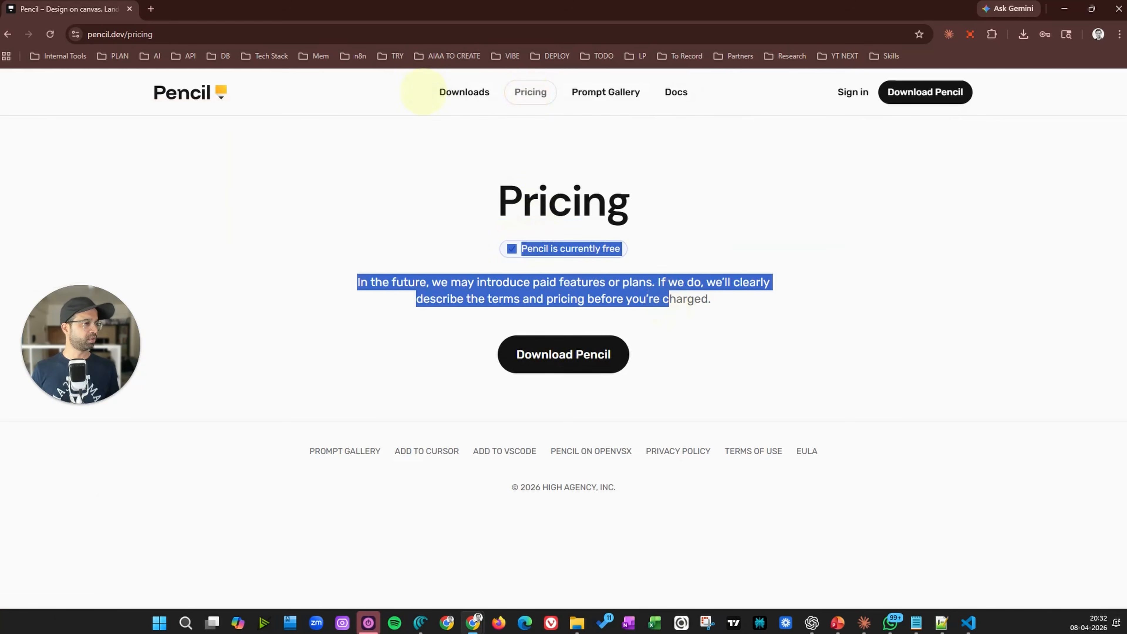
pyautogui.click(8, 34)
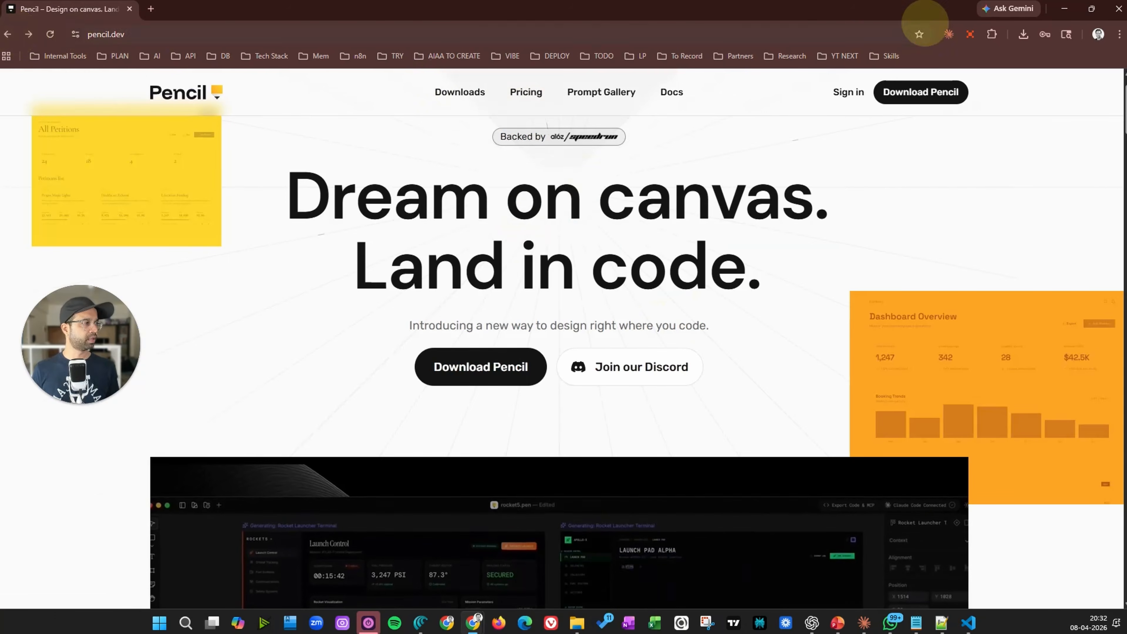
pyautogui.click(1061, 9)
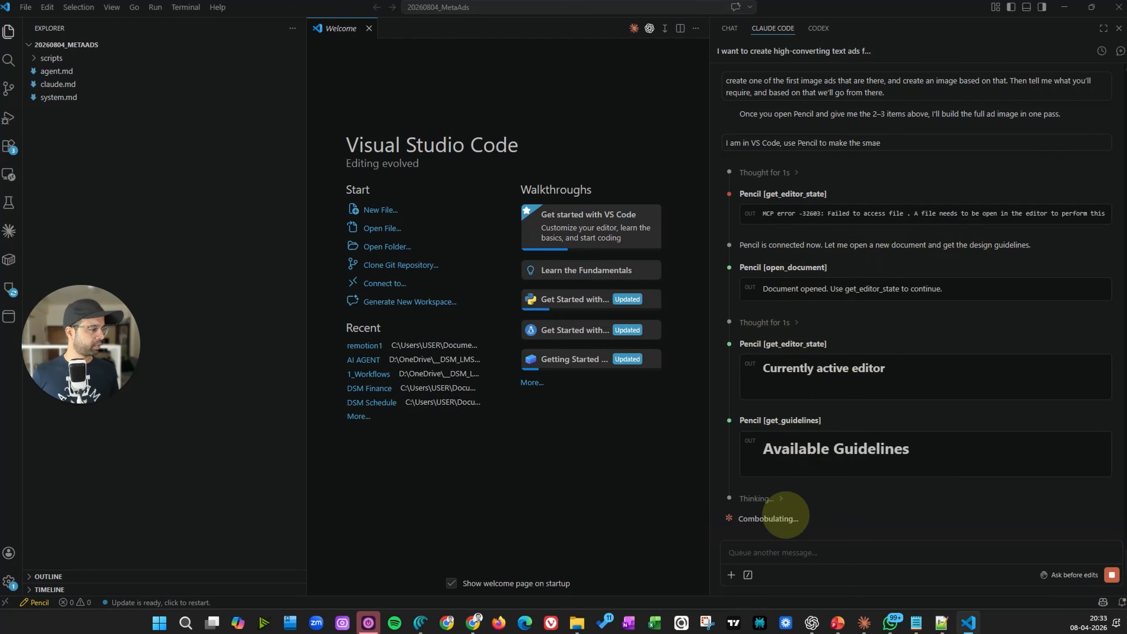
# Zoom and pan around the Pencil canvas to inspect the ad Claude is designing
pyautogui.click(776, 555)
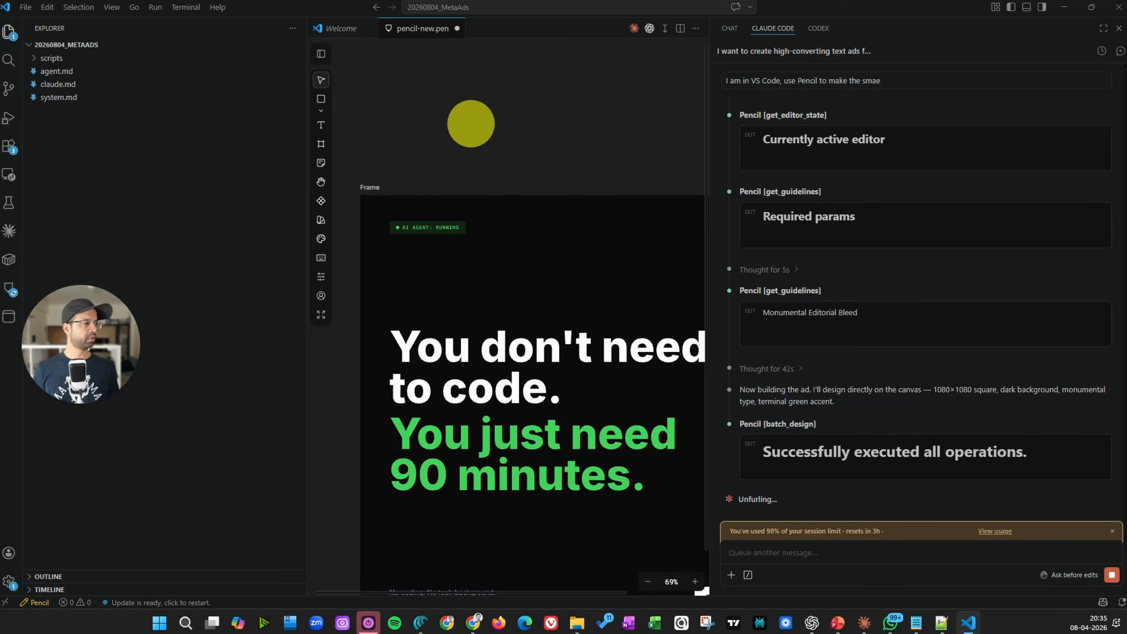
pyautogui.scroll(-5, 518, 143)
pyautogui.scroll(3, 519, 144)
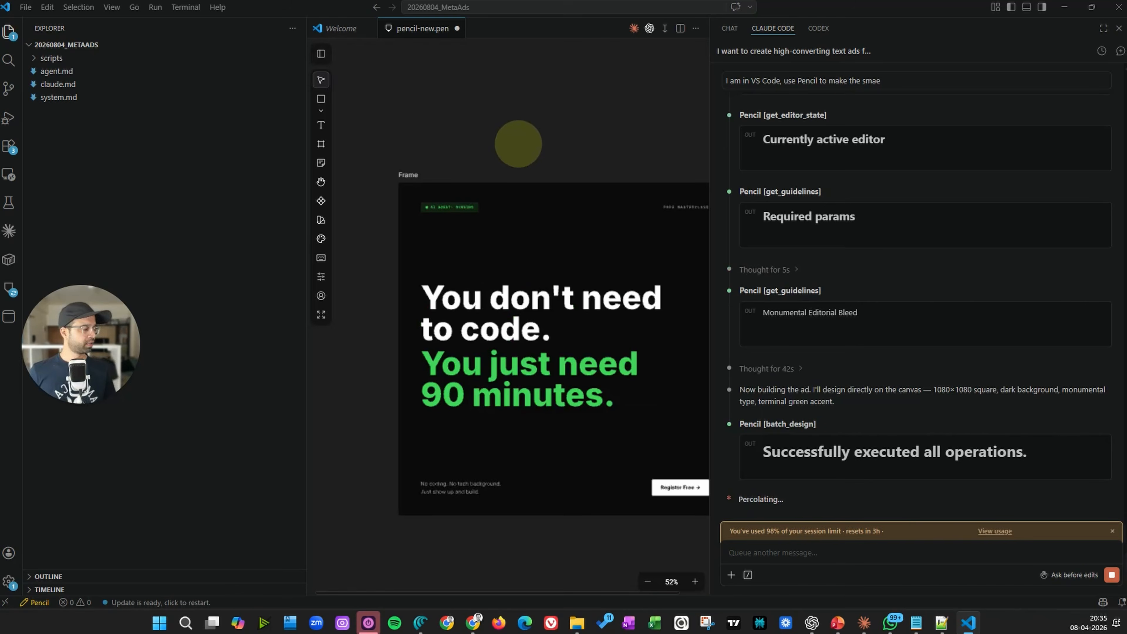
pyautogui.scroll(-2, 520, 148)
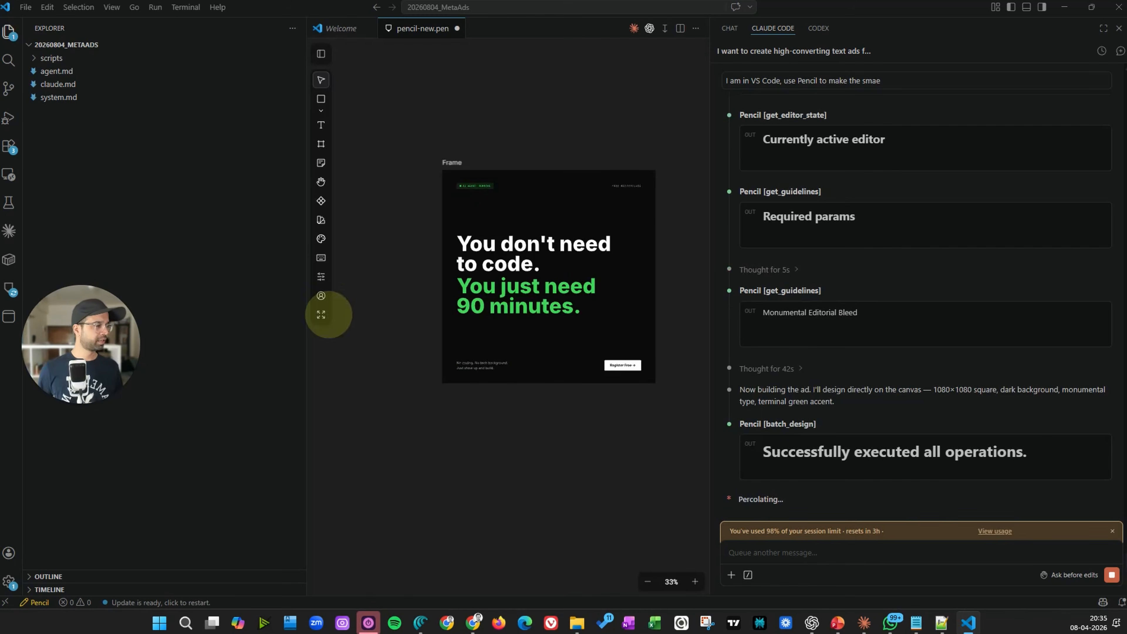
pyautogui.moveTo(305, 126); pyautogui.dragTo(156, 131)
pyautogui.scroll(3, 455, 426)
pyautogui.scroll(-1, 454, 426)
pyautogui.moveTo(430, 420); pyautogui.dragTo(494, 500)
pyautogui.scroll(2, 495, 500)
pyautogui.scroll(-3, 494, 500)
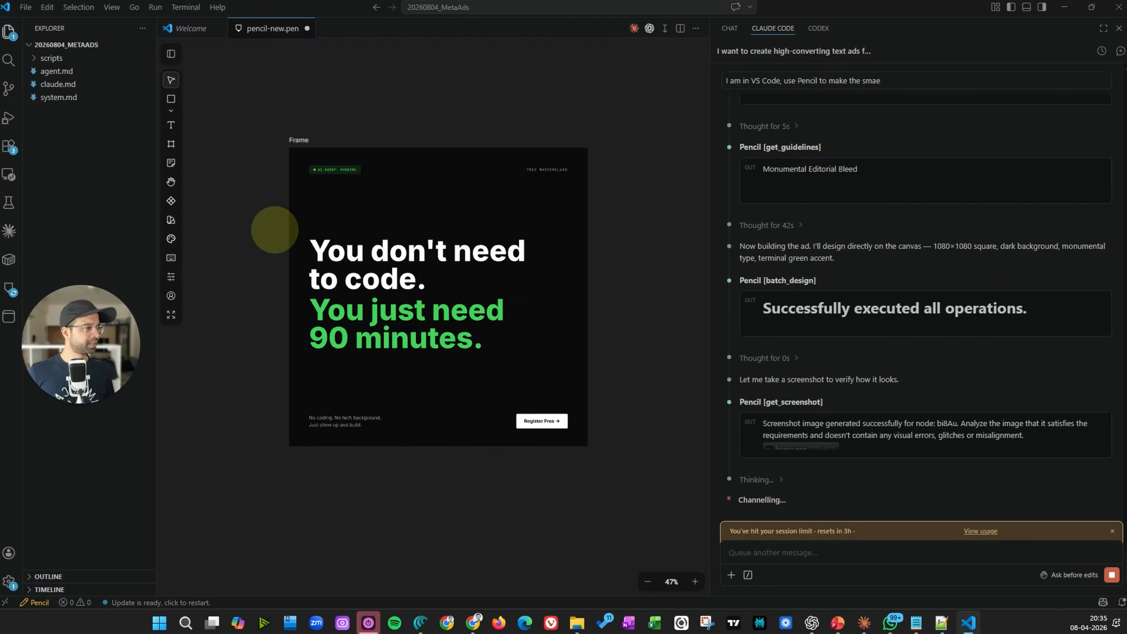
# Approve Claude's command to rename the exported PNG to match the project naming convention
pyautogui.click(259, 245)
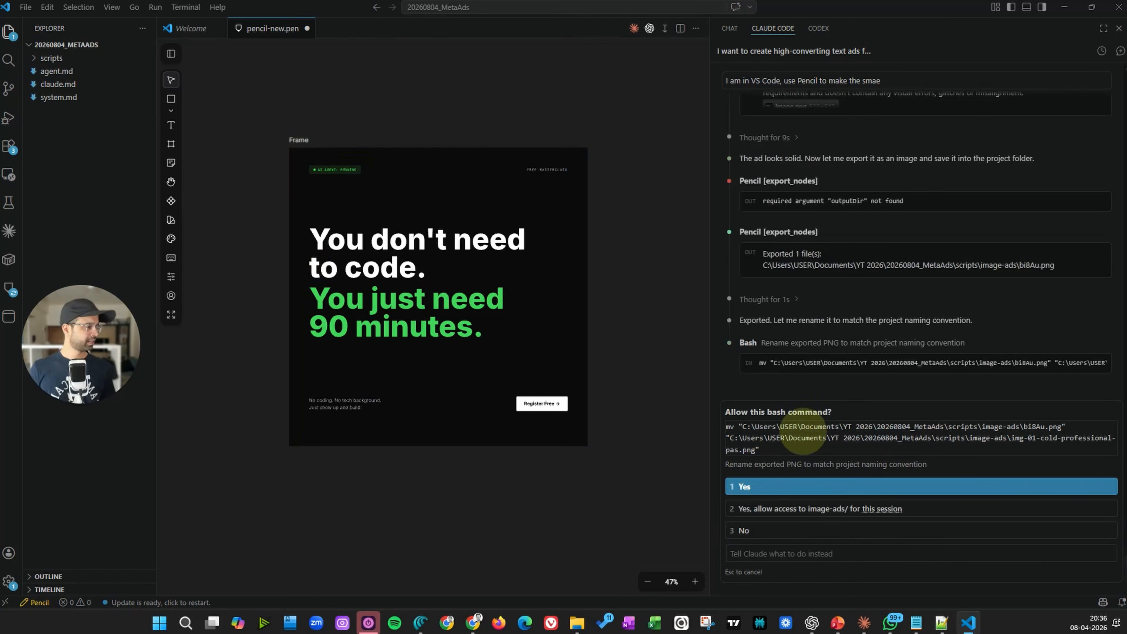
pyautogui.click(760, 486)
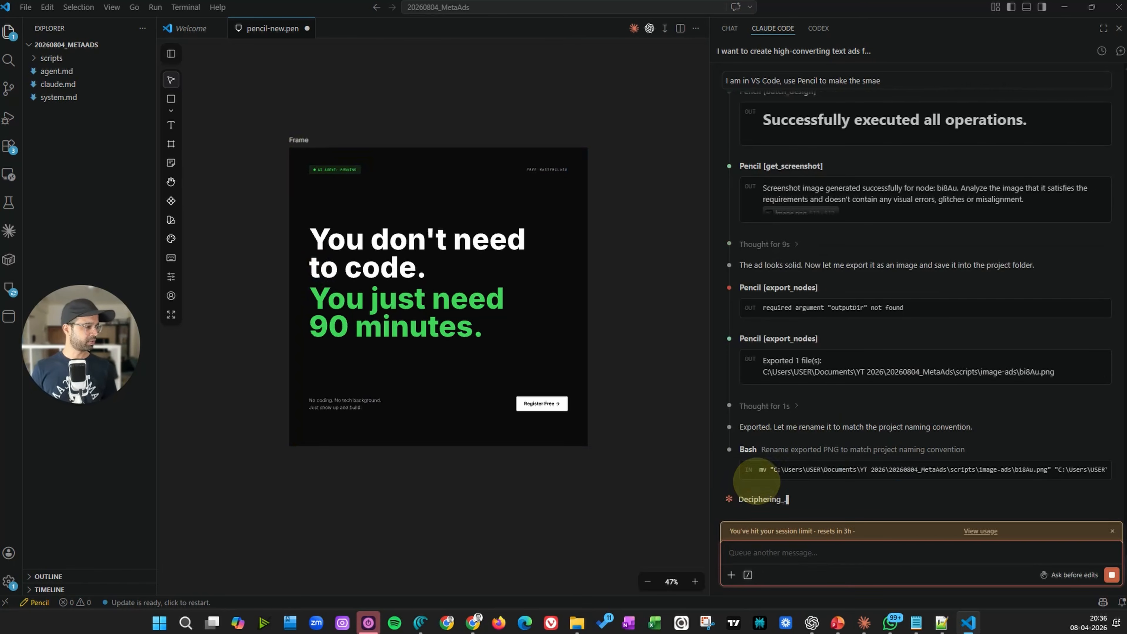
# Open img-01-cold-professional-pas.png from the image-ads folder to review the ad, then close it
pyautogui.click(577, 622)
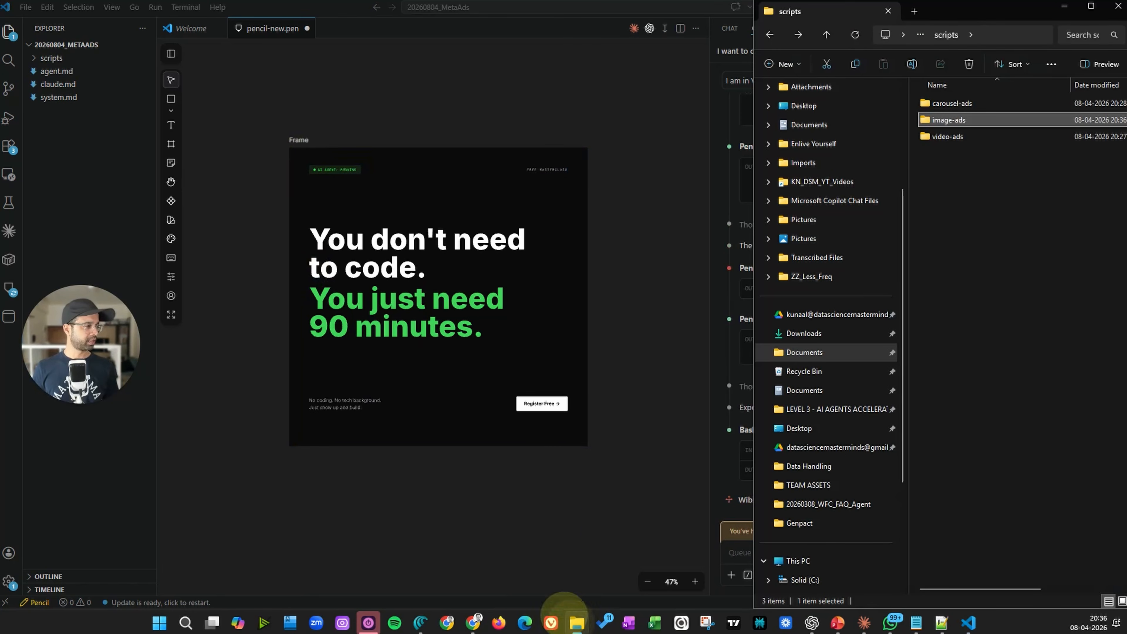
pyautogui.doubleClick(950, 119)
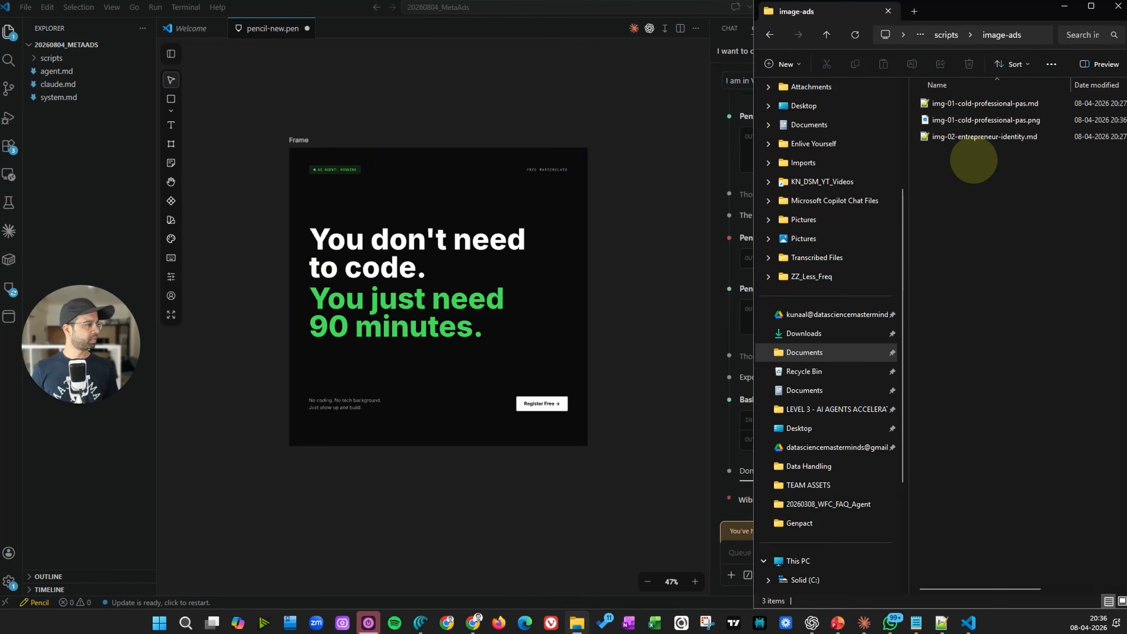
pyautogui.doubleClick(961, 121)
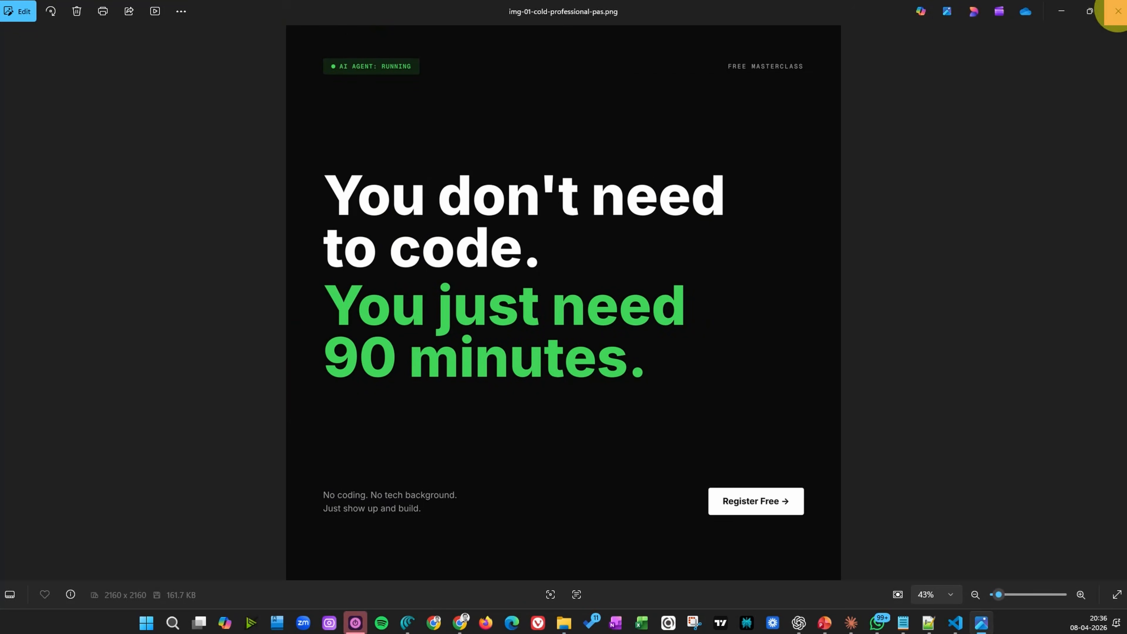
pyautogui.click(1117, 11)
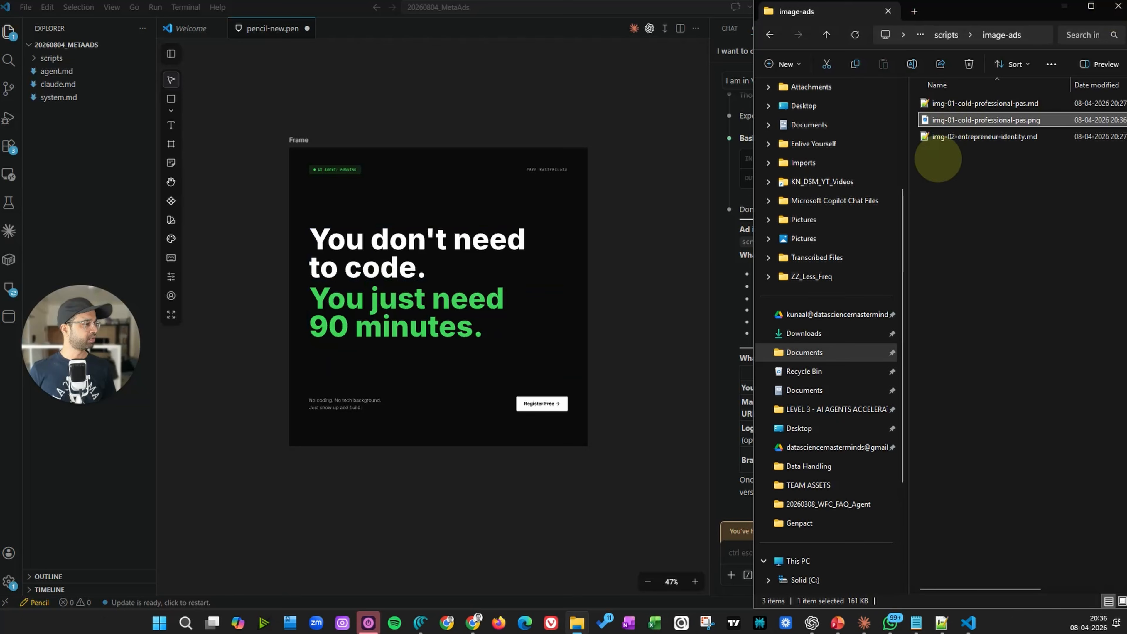
# Ask Claude to update the main copy to mention AI Agents and recreate the image
pyautogui.click(705, 244)
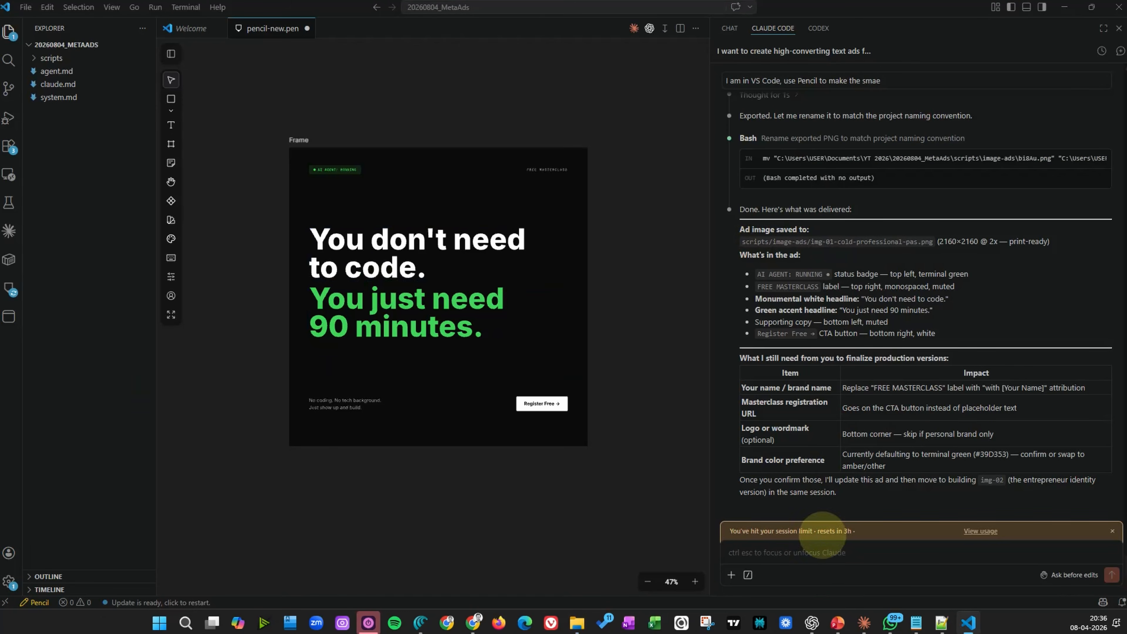
pyautogui.click(814, 555)
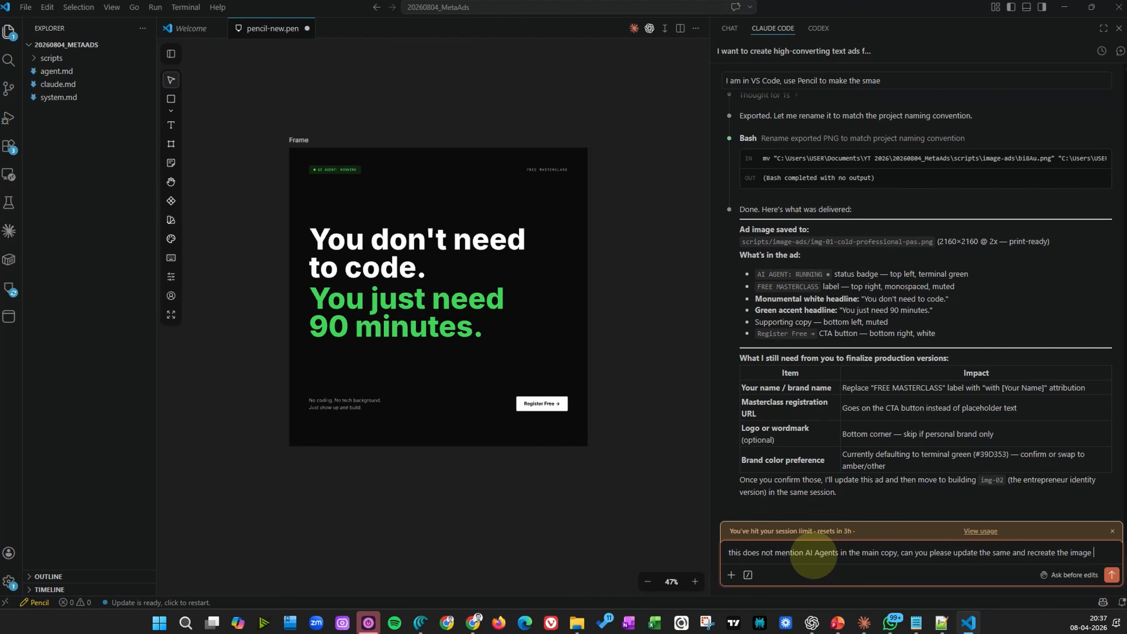
pyautogui.press('Return')
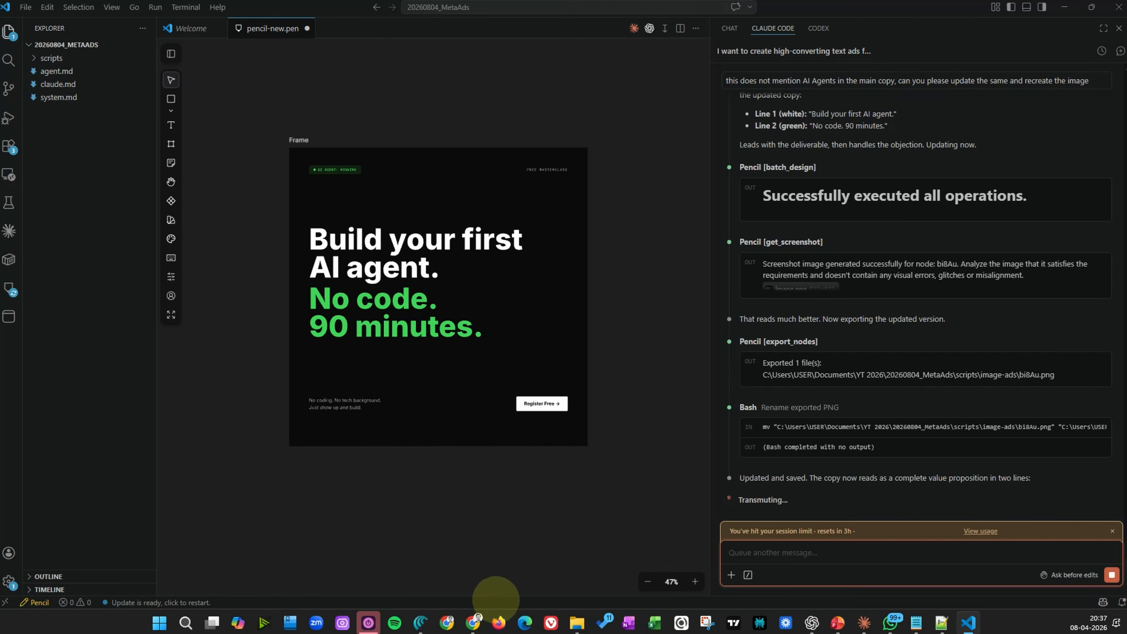
# Open the updated img-01-cold-professional-pas.png from the image-ads folder to review it
pyautogui.moveTo(577, 622)
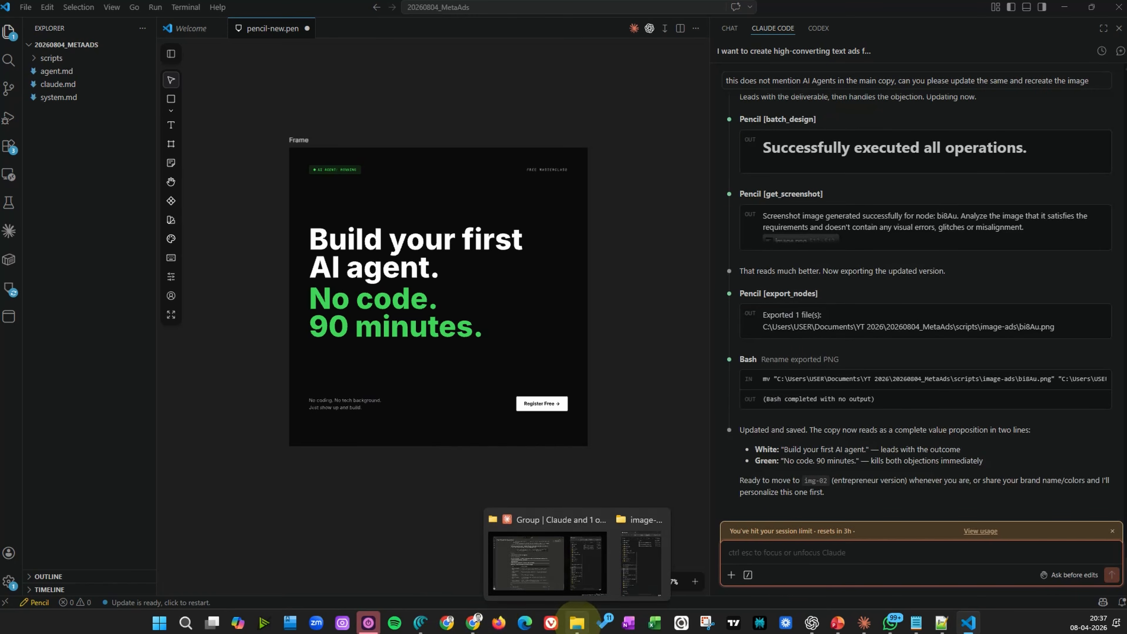
pyautogui.click(616, 555)
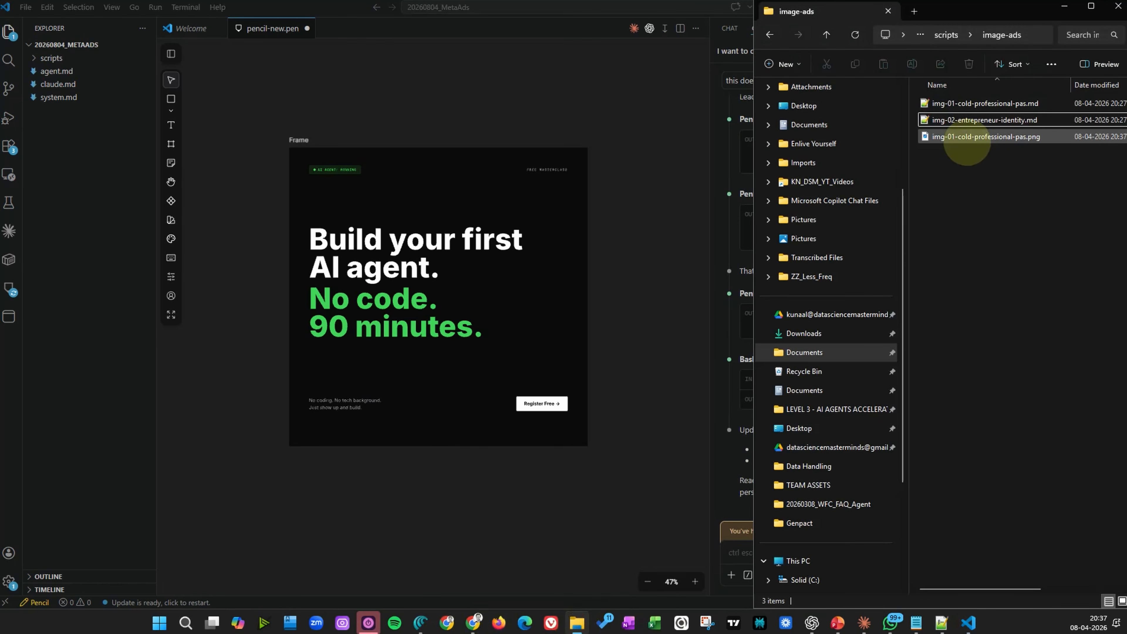
pyautogui.doubleClick(967, 138)
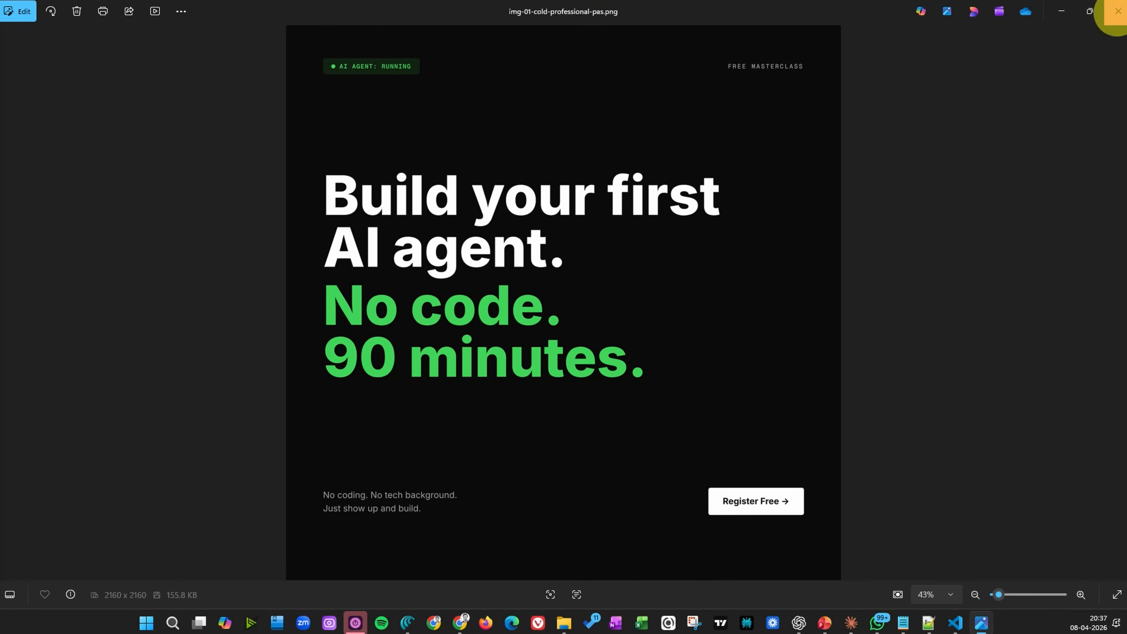
# Close the image viewer and open img-02-entrepreneur-identity.md from the image-ads folder
pyautogui.click(1118, 11)
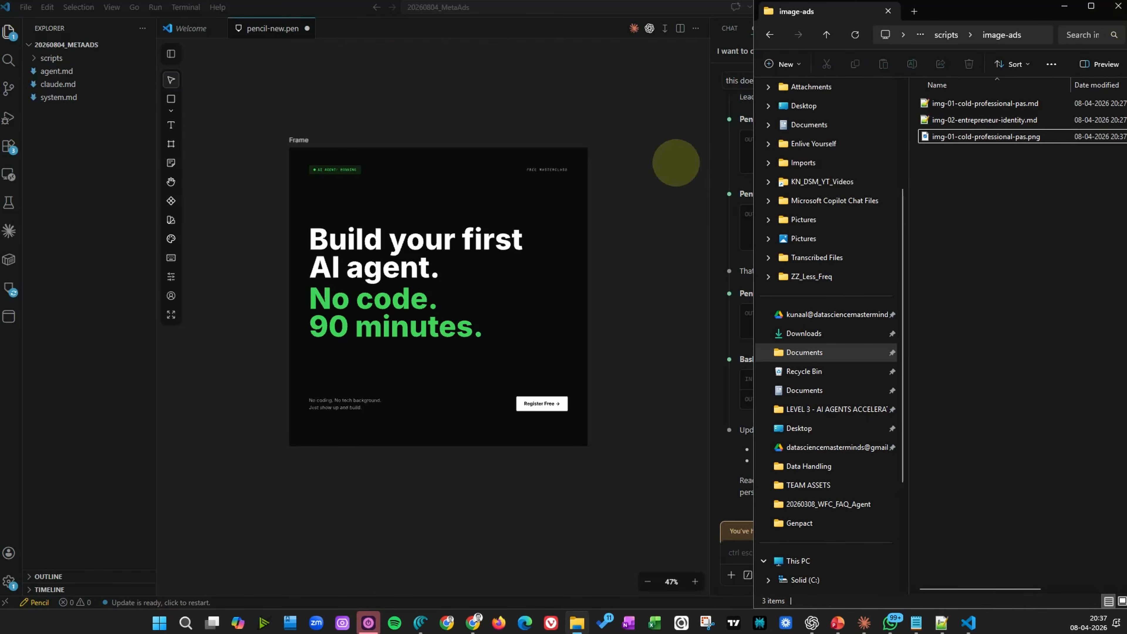
pyautogui.click(679, 164)
pyautogui.moveTo(474, 620)
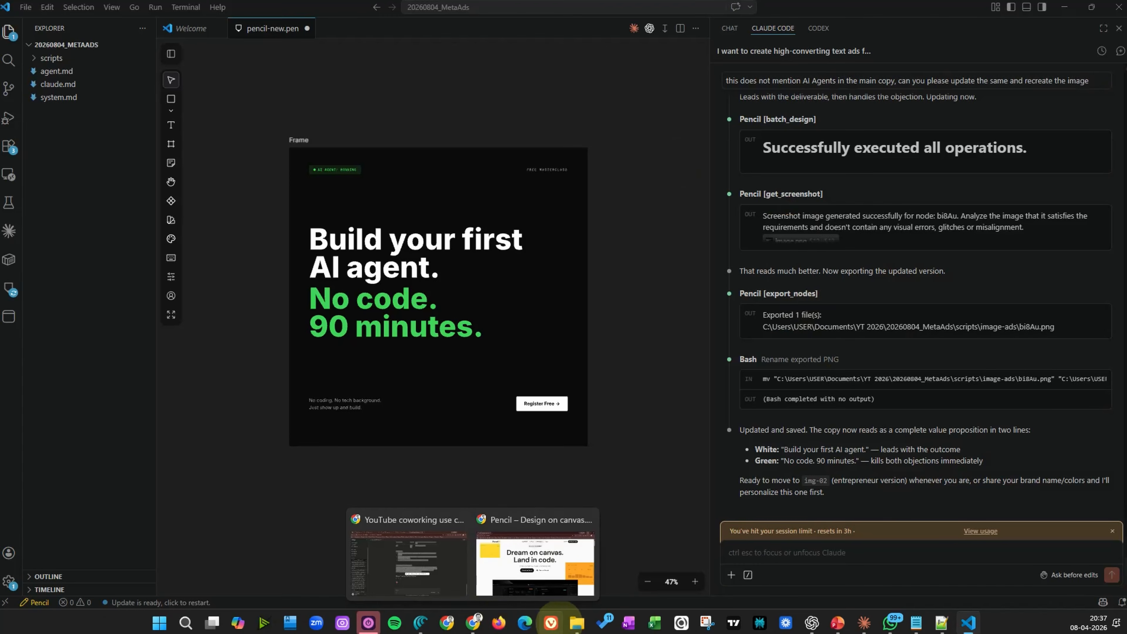
pyautogui.click(577, 622)
pyautogui.doubleClick(985, 119)
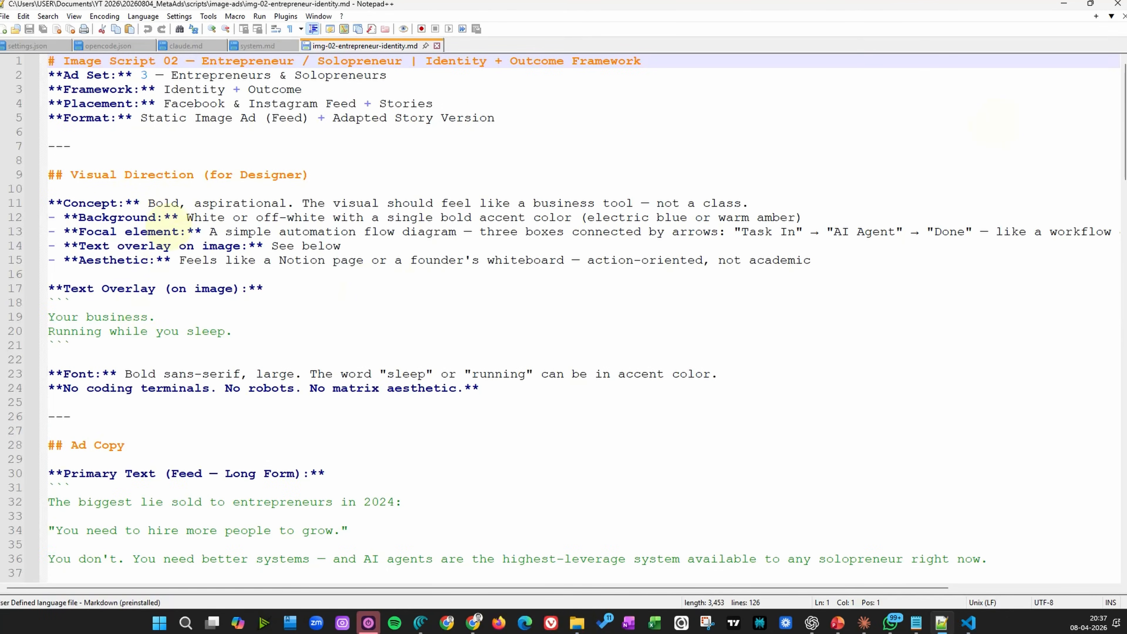
# Read through the entrepreneur script's text overlay and primary ad copy
pyautogui.scroll(-2, 115, 333)
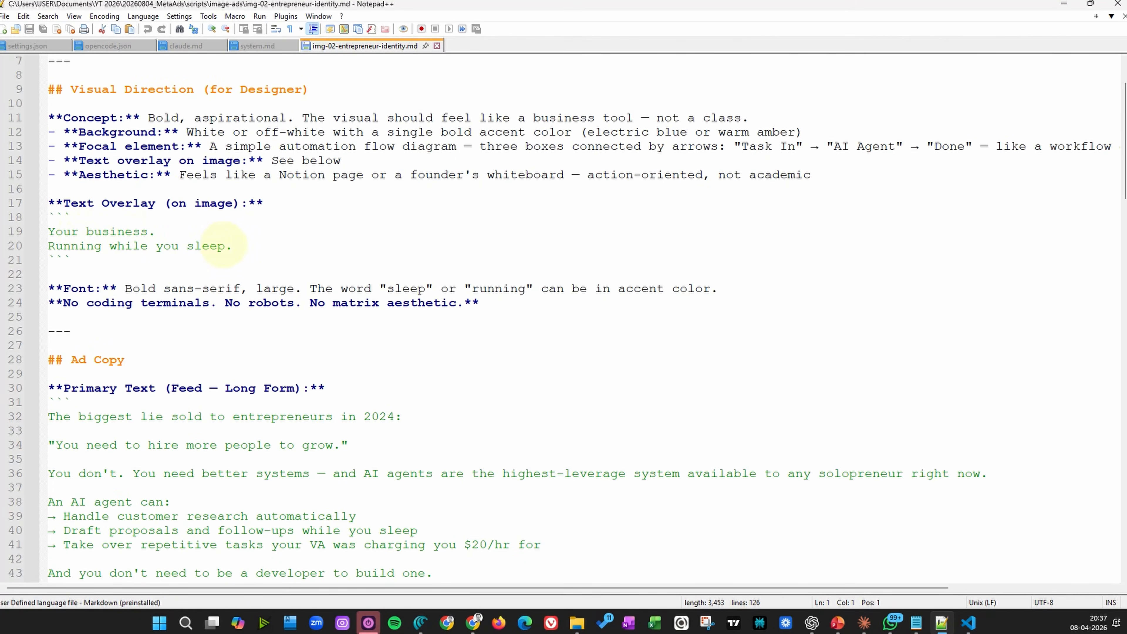
pyautogui.scroll(-1, 158, 268)
pyautogui.scroll(-2, 213, 399)
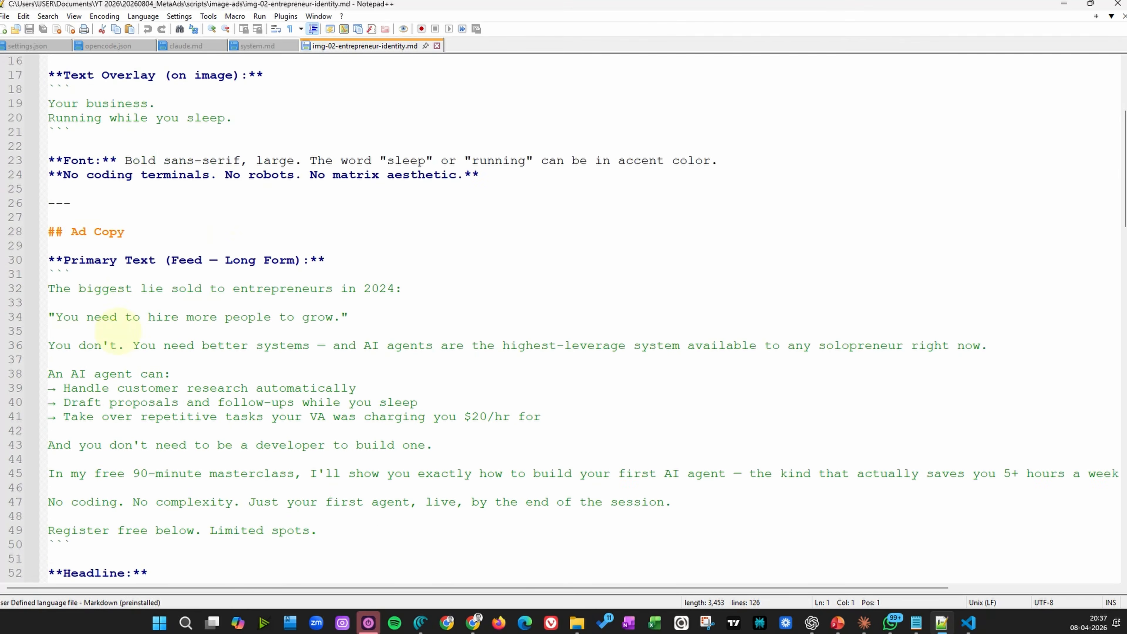
pyautogui.scroll(4, 122, 314)
pyautogui.moveTo(132, 331); pyautogui.dragTo(403, 330)
pyautogui.moveTo(55, 274); pyautogui.dragTo(223, 300)
pyautogui.click(232, 289)
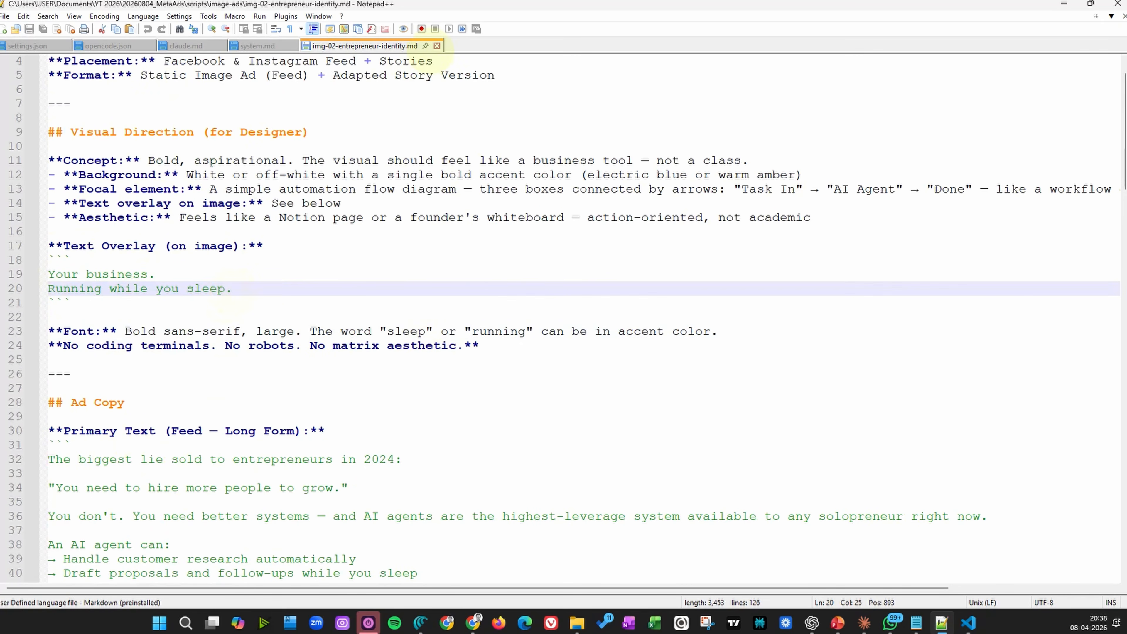
pyautogui.click(437, 46)
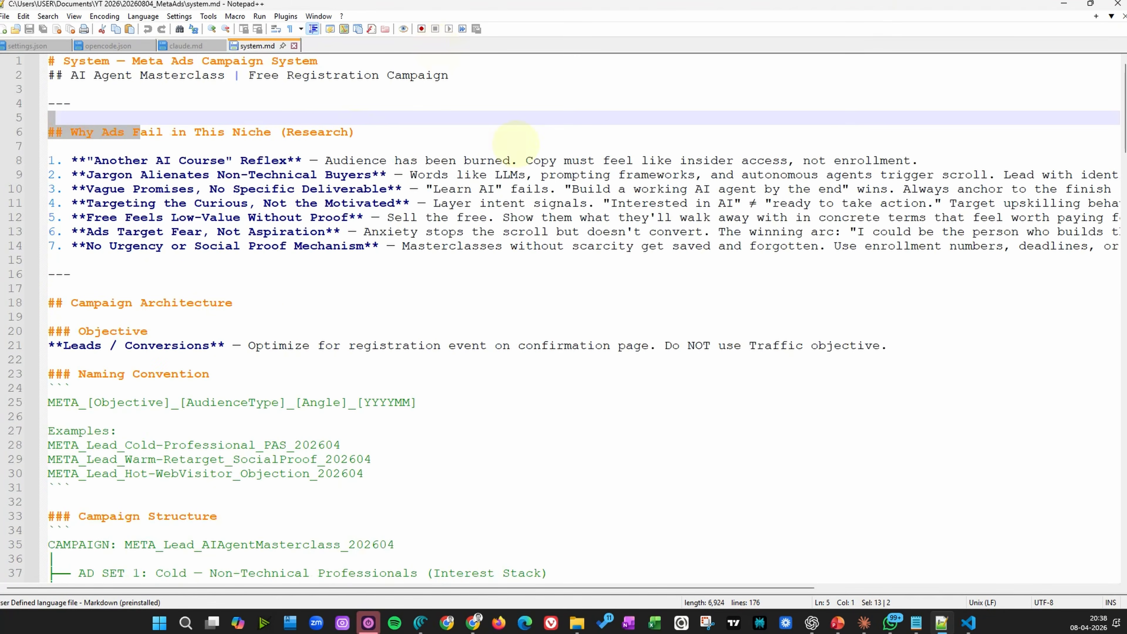
pyautogui.click(1063, 5)
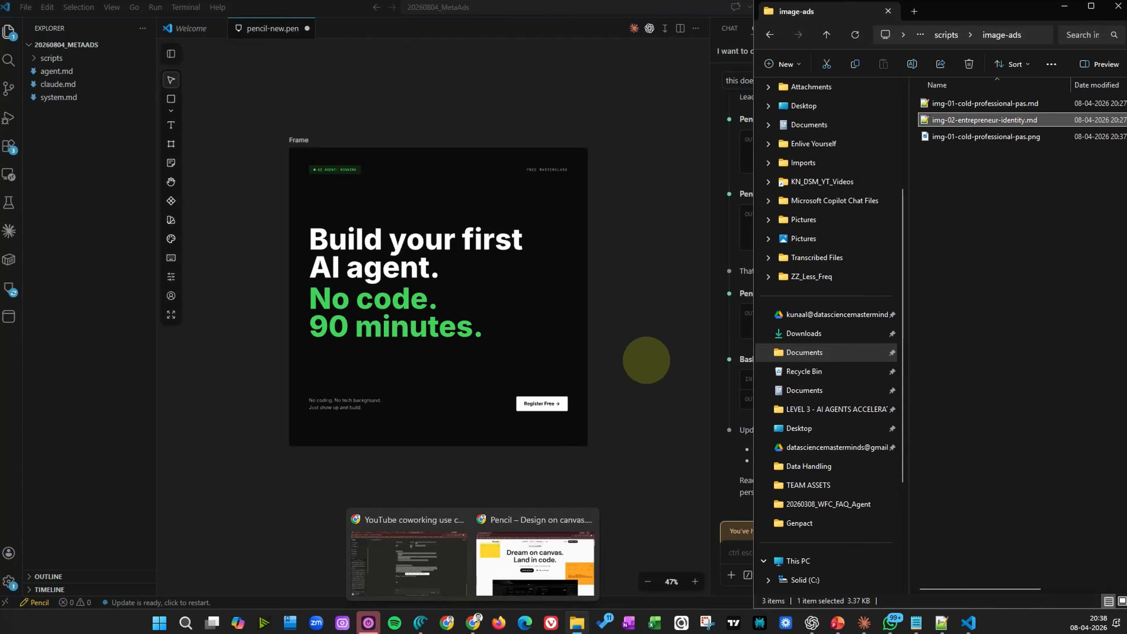
pyautogui.click(649, 331)
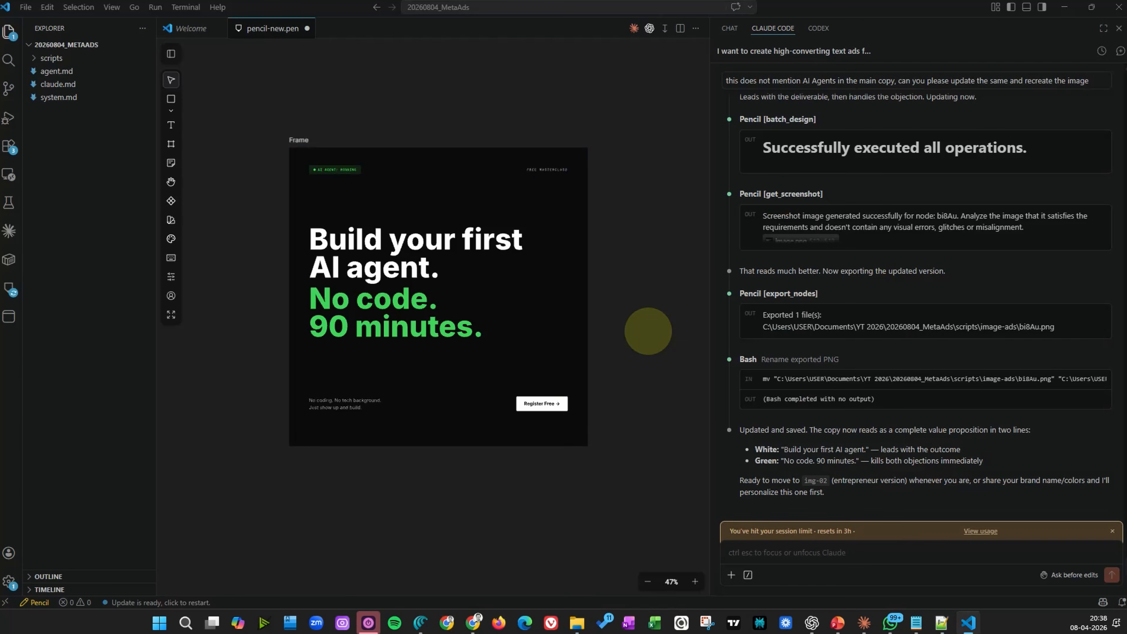
pyautogui.moveTo(641, 107); pyautogui.dragTo(250, 501)
pyautogui.click(315, 505)
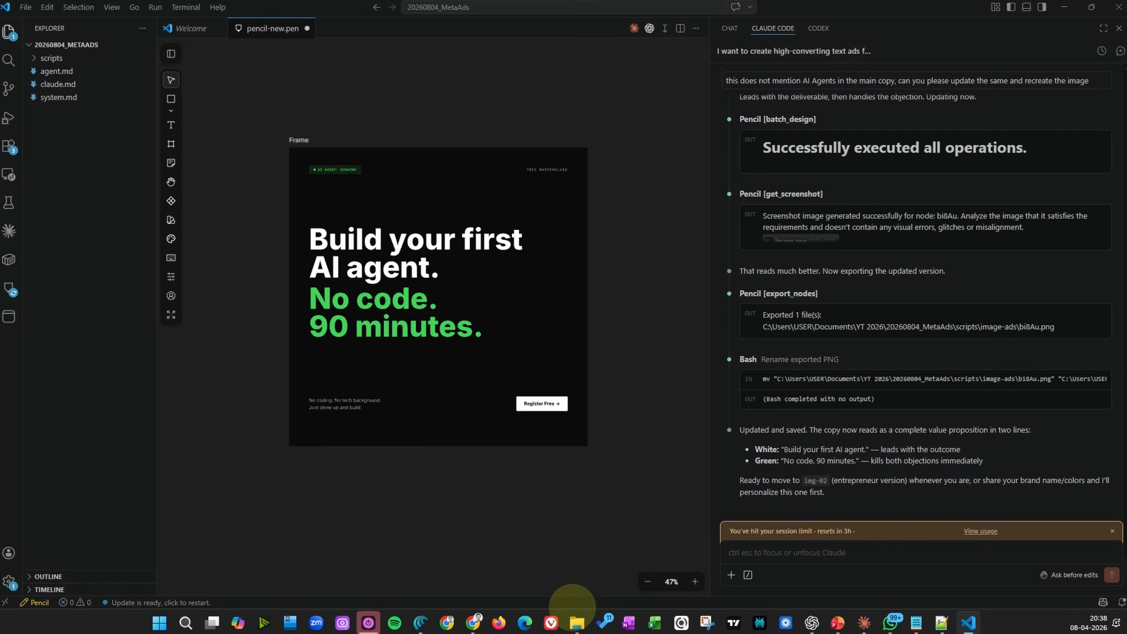
# Navigate up from image-ads to the scripts folder in File Explorer
pyautogui.click(576, 622)
pyautogui.click(946, 166)
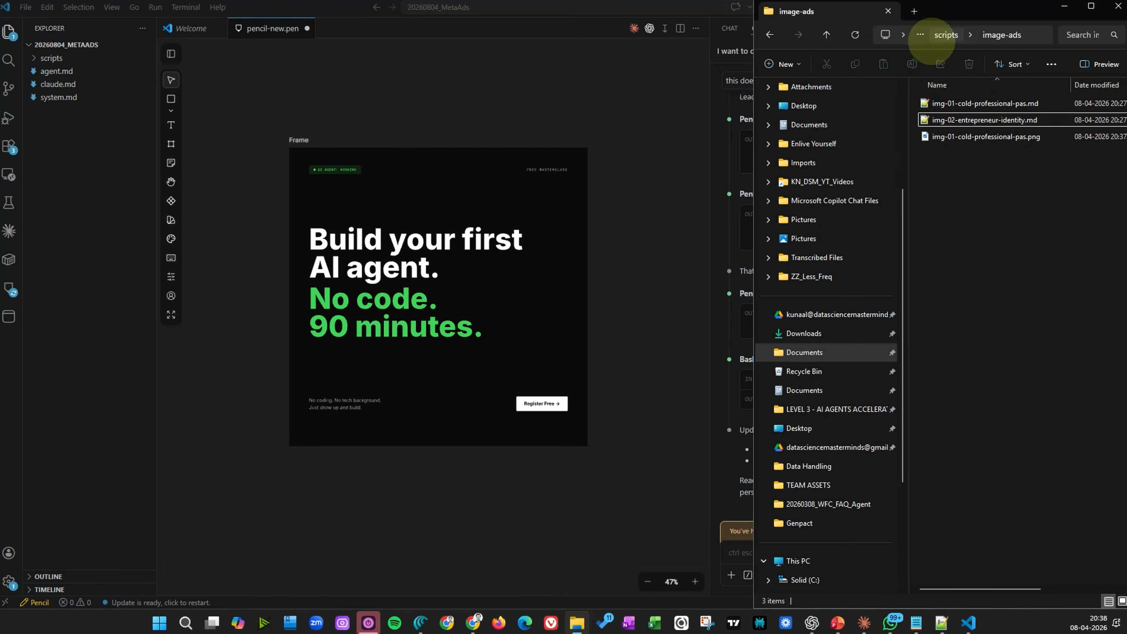